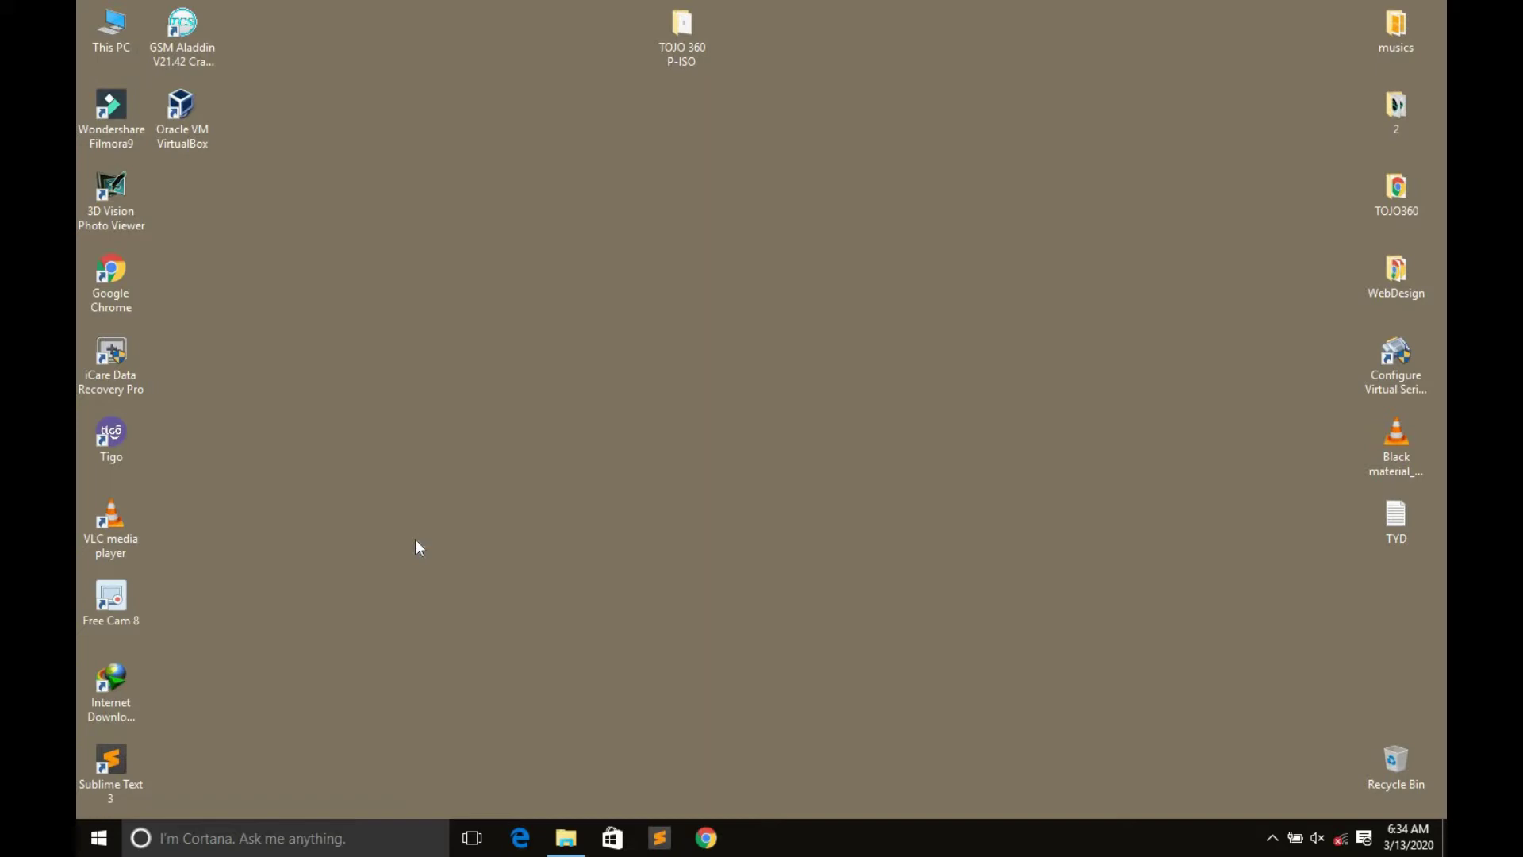
# Step: Open the OS folder on the T-SECURTY (D:) drive, examine the WINDOWS 7 archive, and close the window
pyautogui.doubleClick(112, 40)
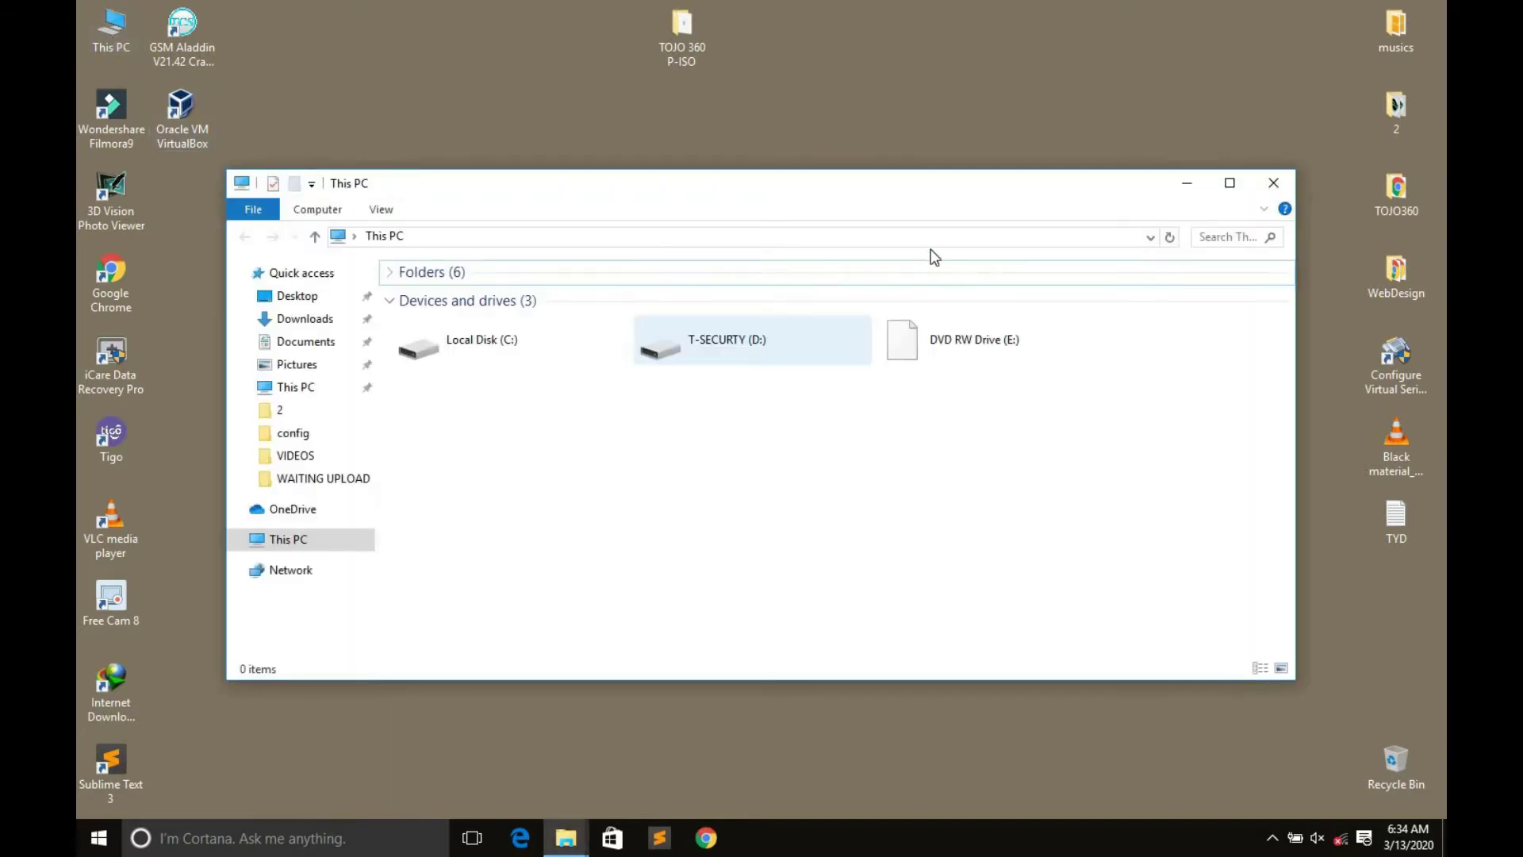
pyautogui.doubleClick(755, 326)
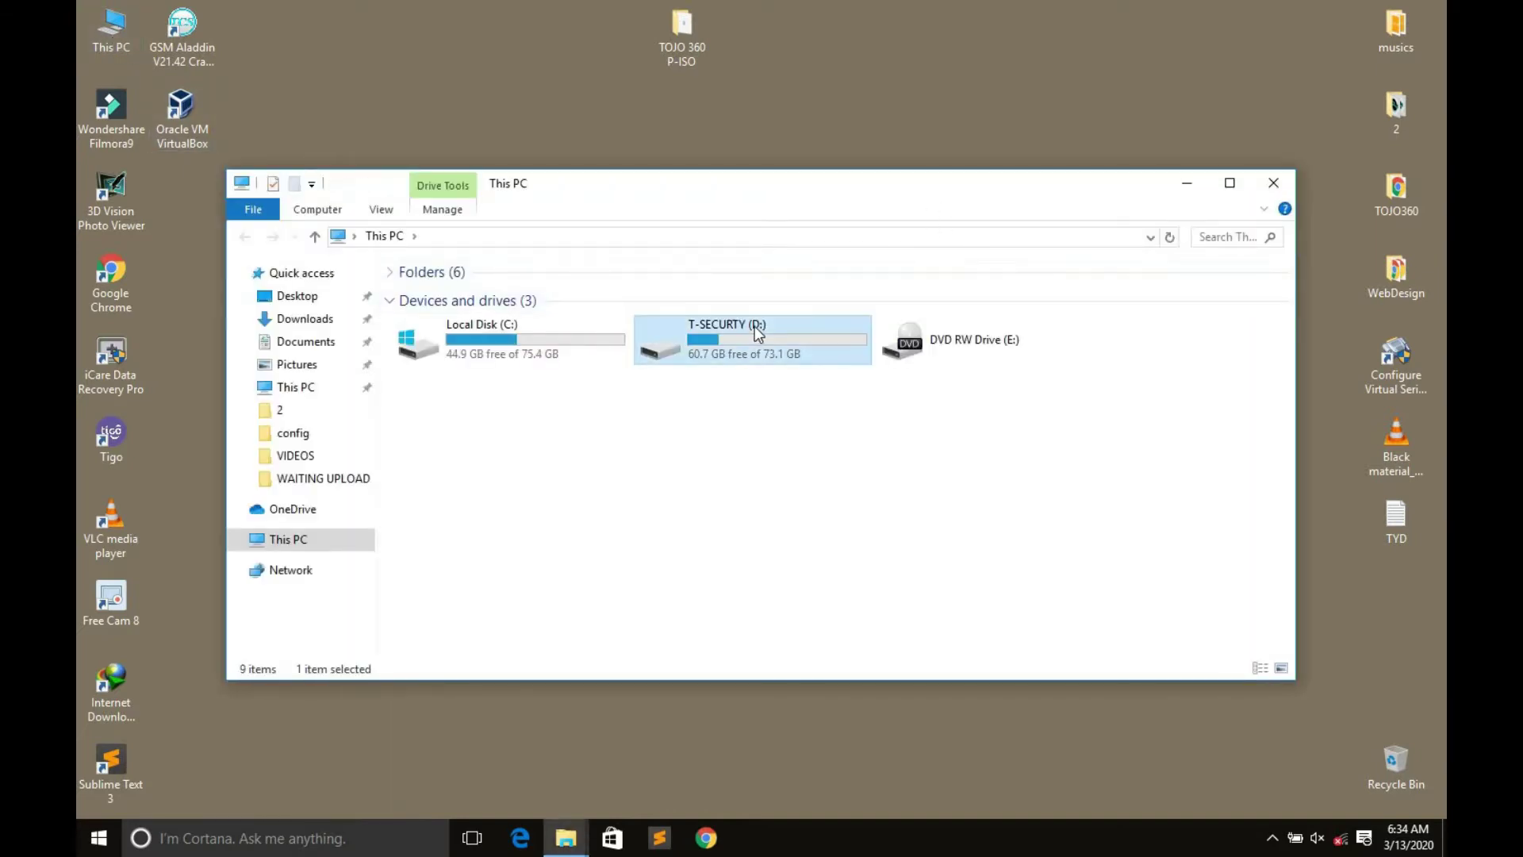
pyautogui.doubleClick(555, 428)
pyautogui.click(434, 333)
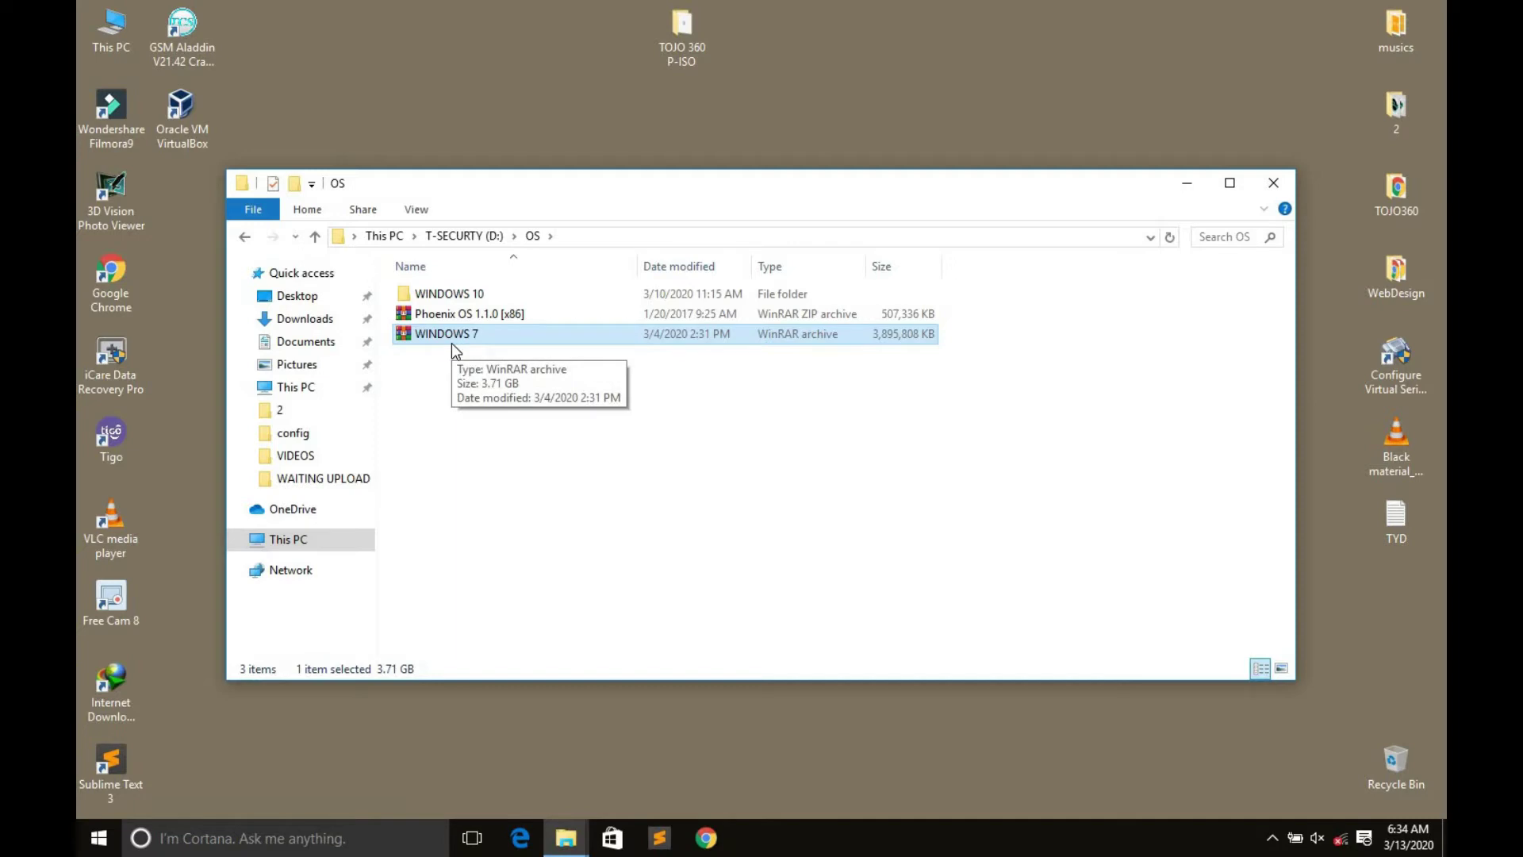
pyautogui.rightClick(488, 434)
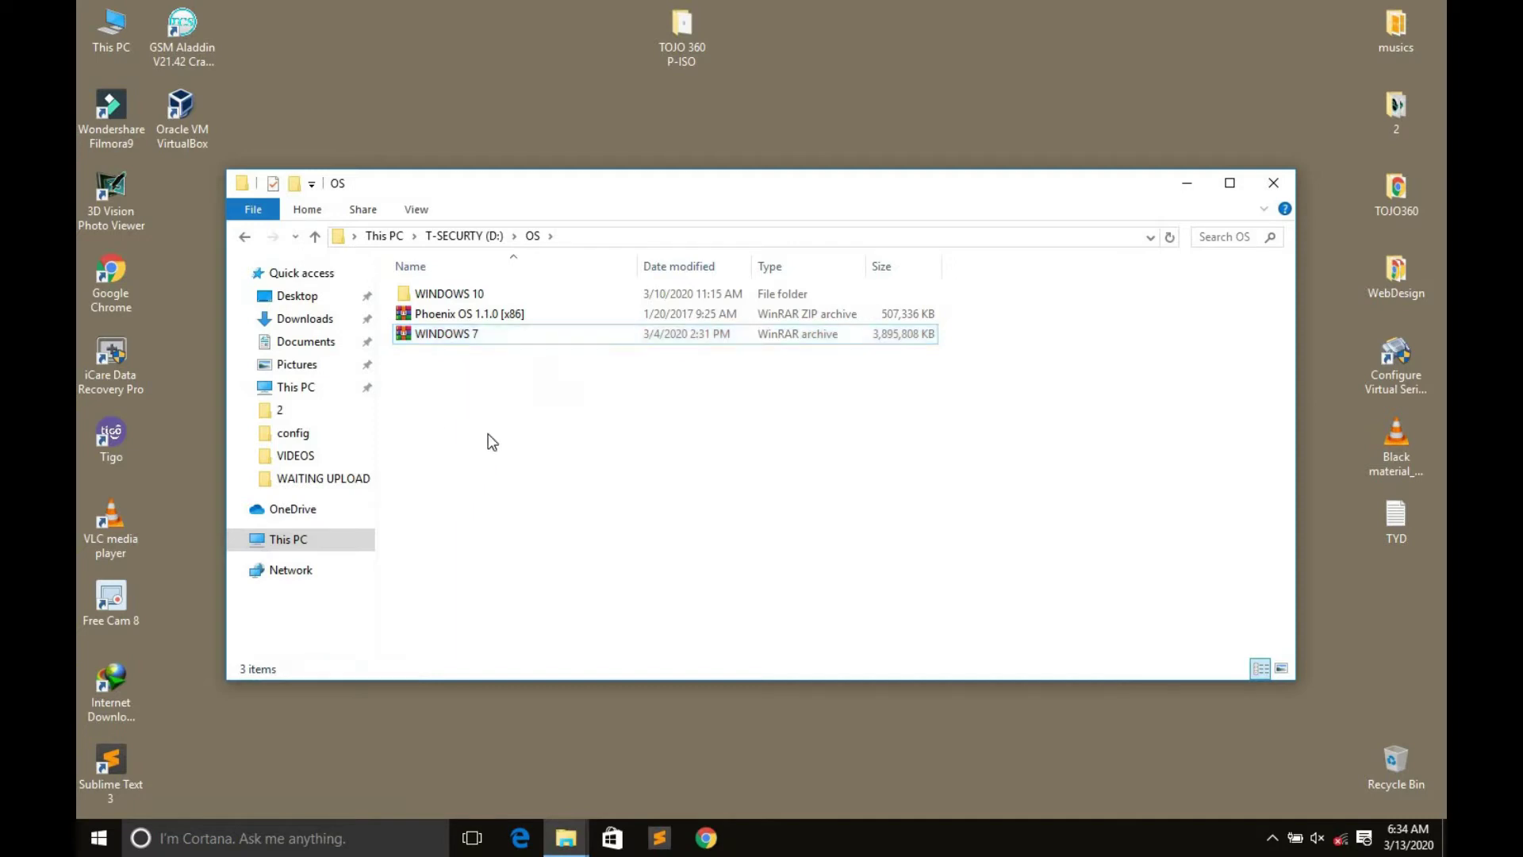
pyautogui.click(524, 509)
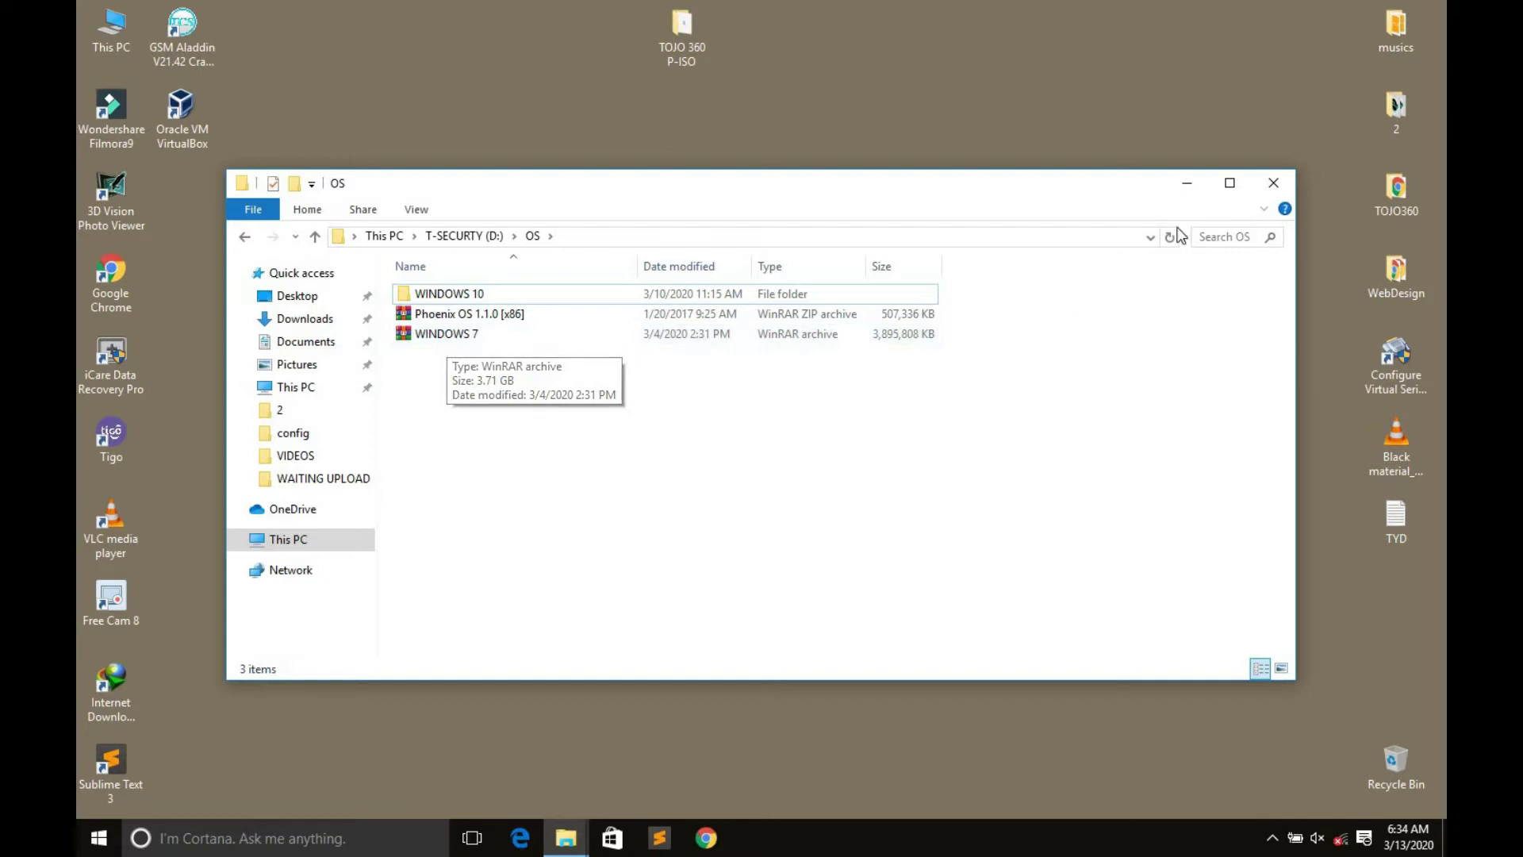
pyautogui.click(1273, 182)
pyautogui.rightClick(632, 263)
pyautogui.click(665, 317)
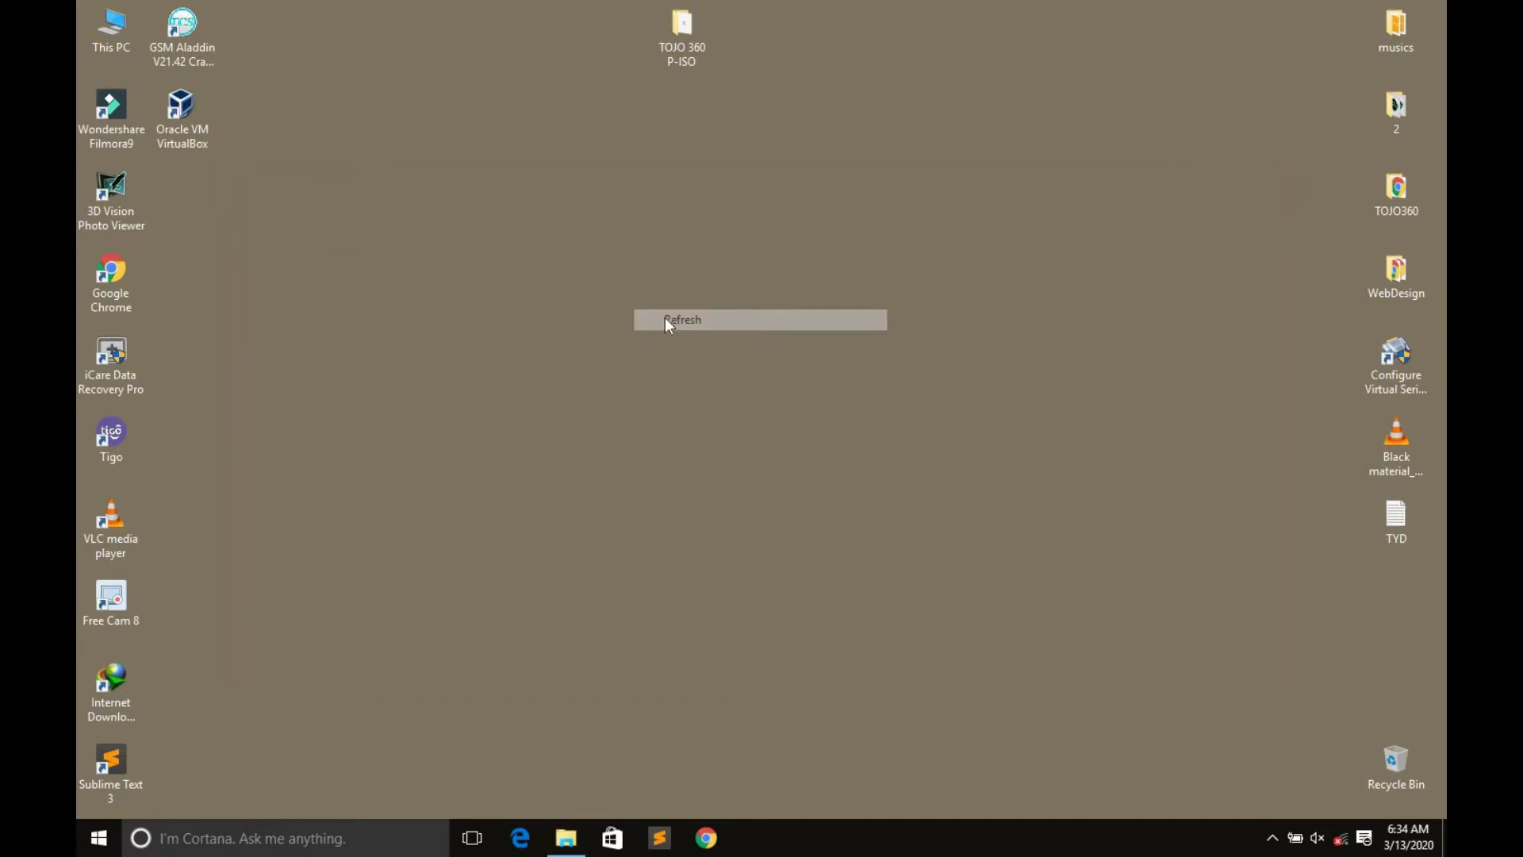
pyautogui.rightClick(645, 297)
pyautogui.click(671, 354)
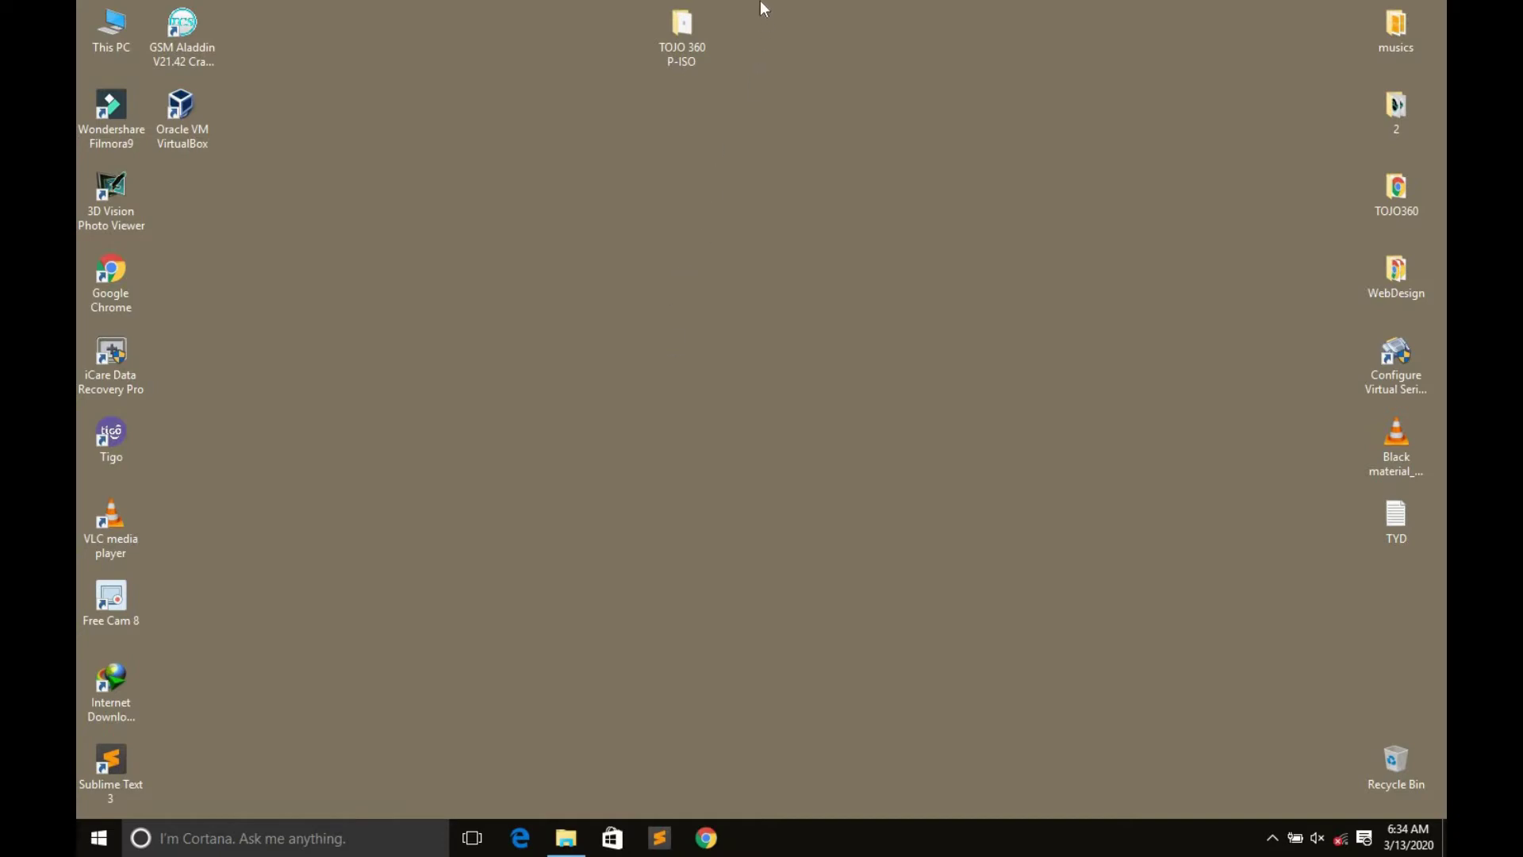
pyautogui.moveTo(754, 2); pyautogui.dragTo(683, 117)
pyautogui.click(741, 100)
# Step: Open the TOJO 360 P-ISO desktop folder, select the PowerISO7-x64-Full installer, and move the folder window higher on the desktop
pyautogui.doubleClick(682, 36)
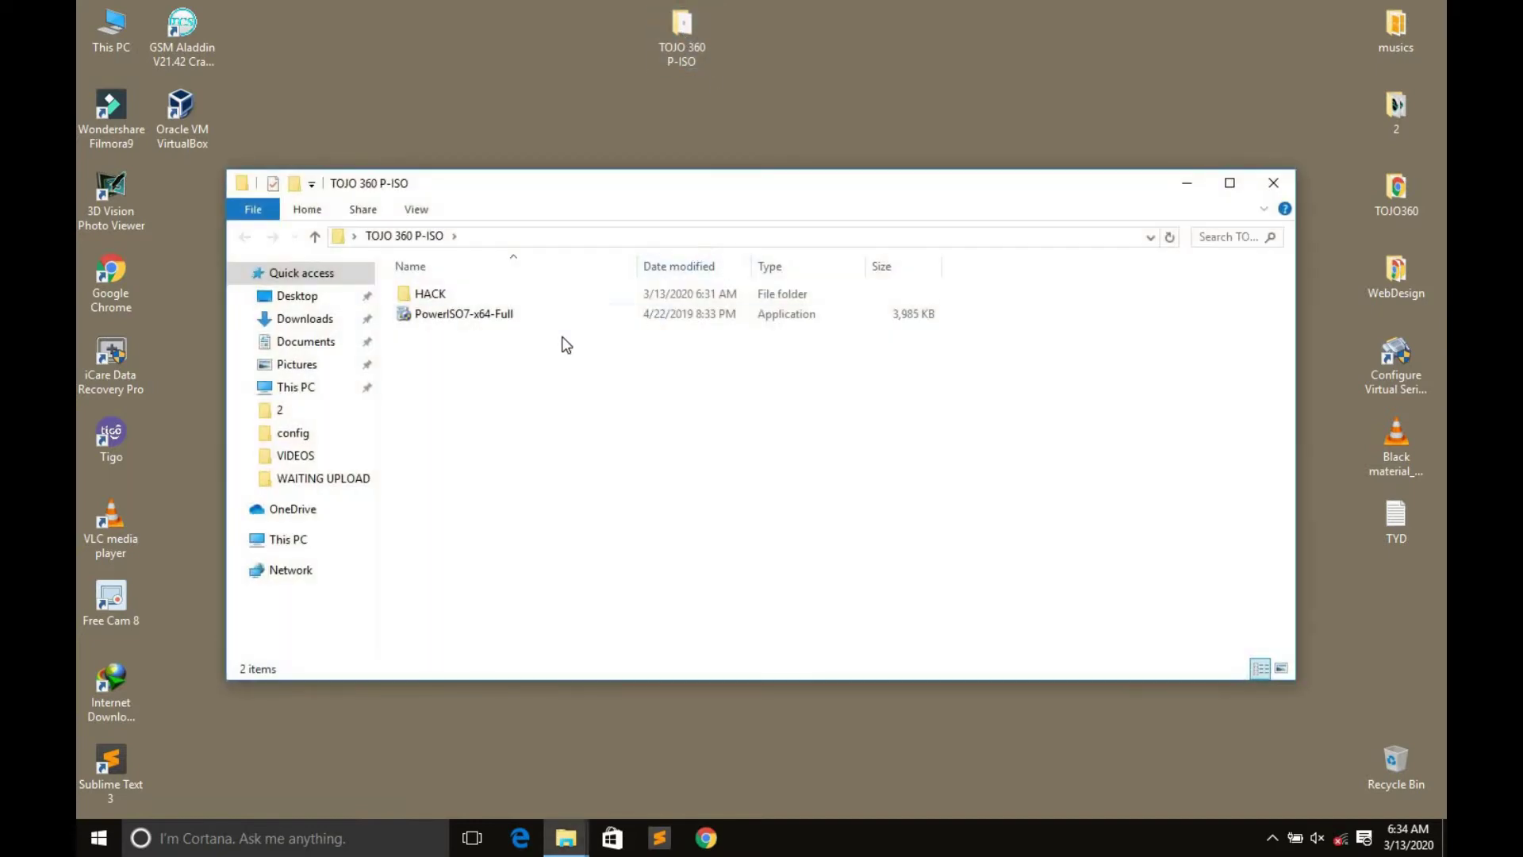
pyautogui.click(436, 315)
pyautogui.moveTo(689, 184); pyautogui.dragTo(781, 123)
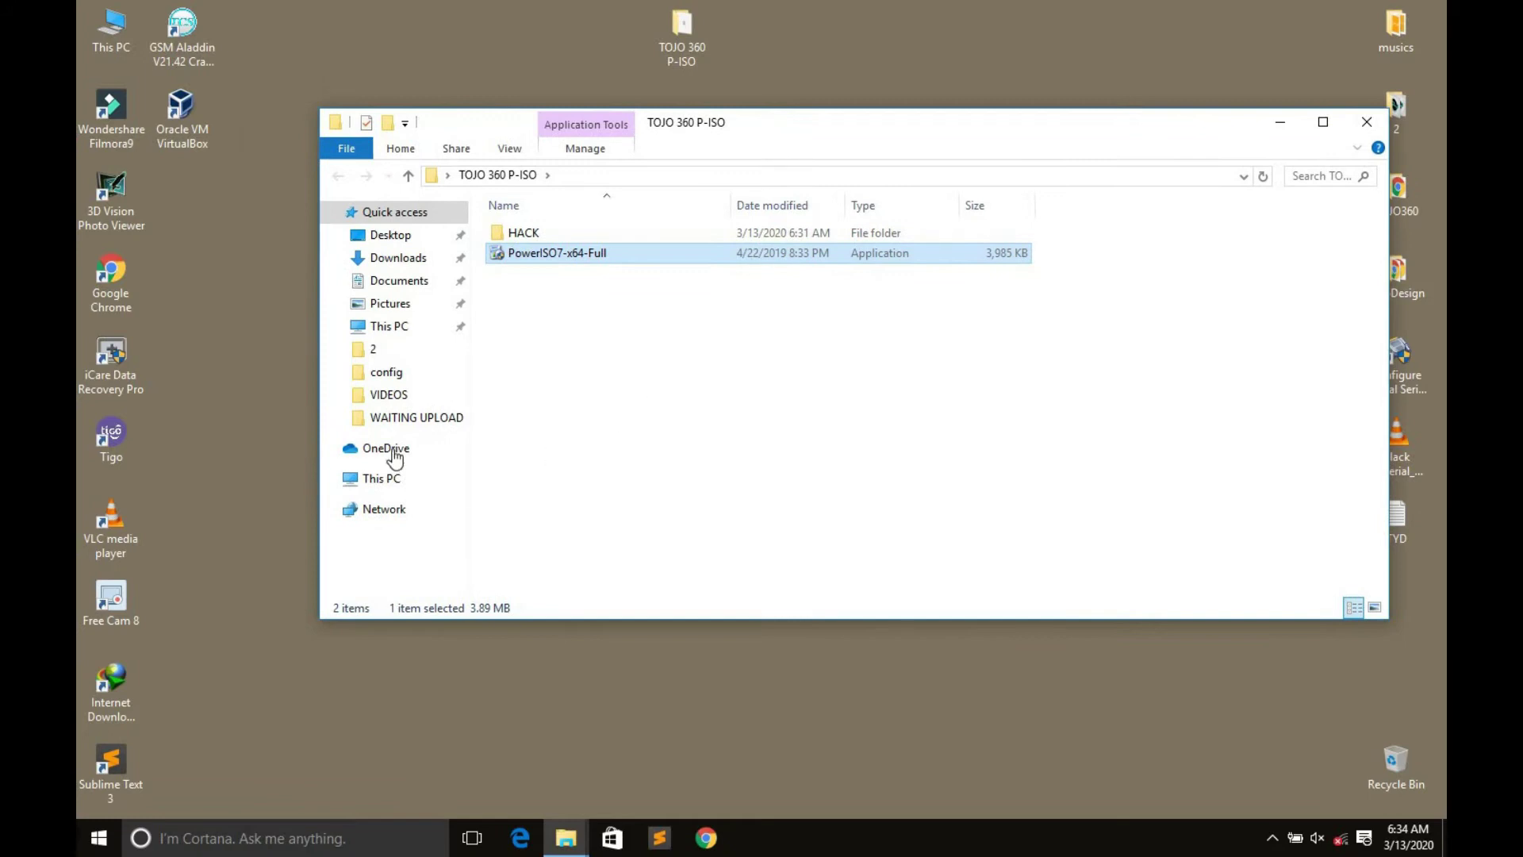
pyautogui.rightClick(193, 412)
pyautogui.click(247, 467)
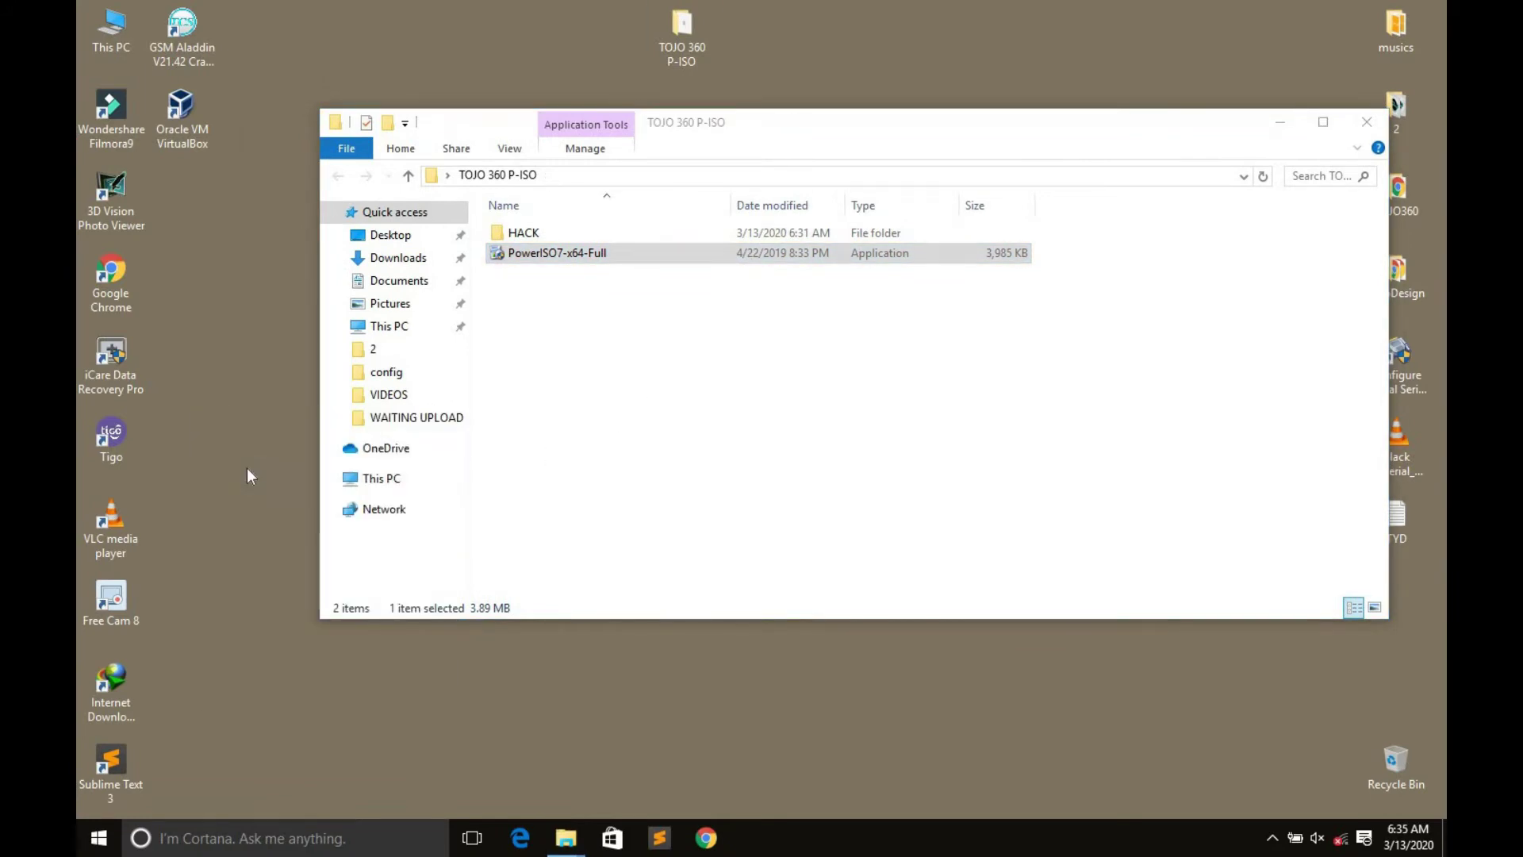
pyautogui.rightClick(249, 378)
pyautogui.click(313, 437)
pyautogui.click(717, 372)
pyautogui.rightClick(687, 367)
pyautogui.click(733, 442)
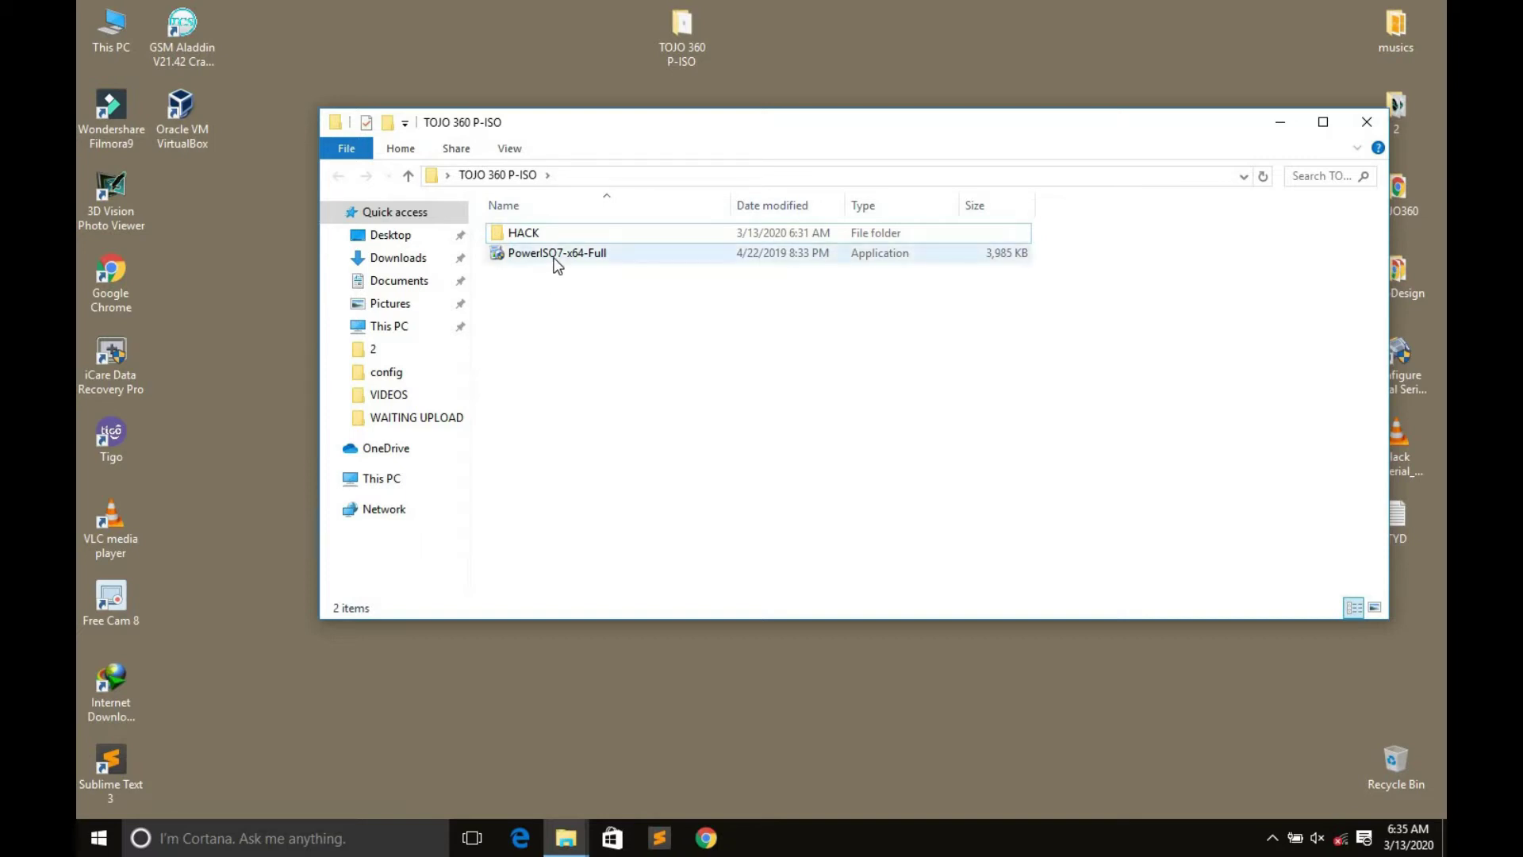
# Step: Install PowerISO 7.4 from PowerISO7-x64-Full into C:\Program Files\PowerISO with the default options, and minimize the folder window
pyautogui.click(558, 256)
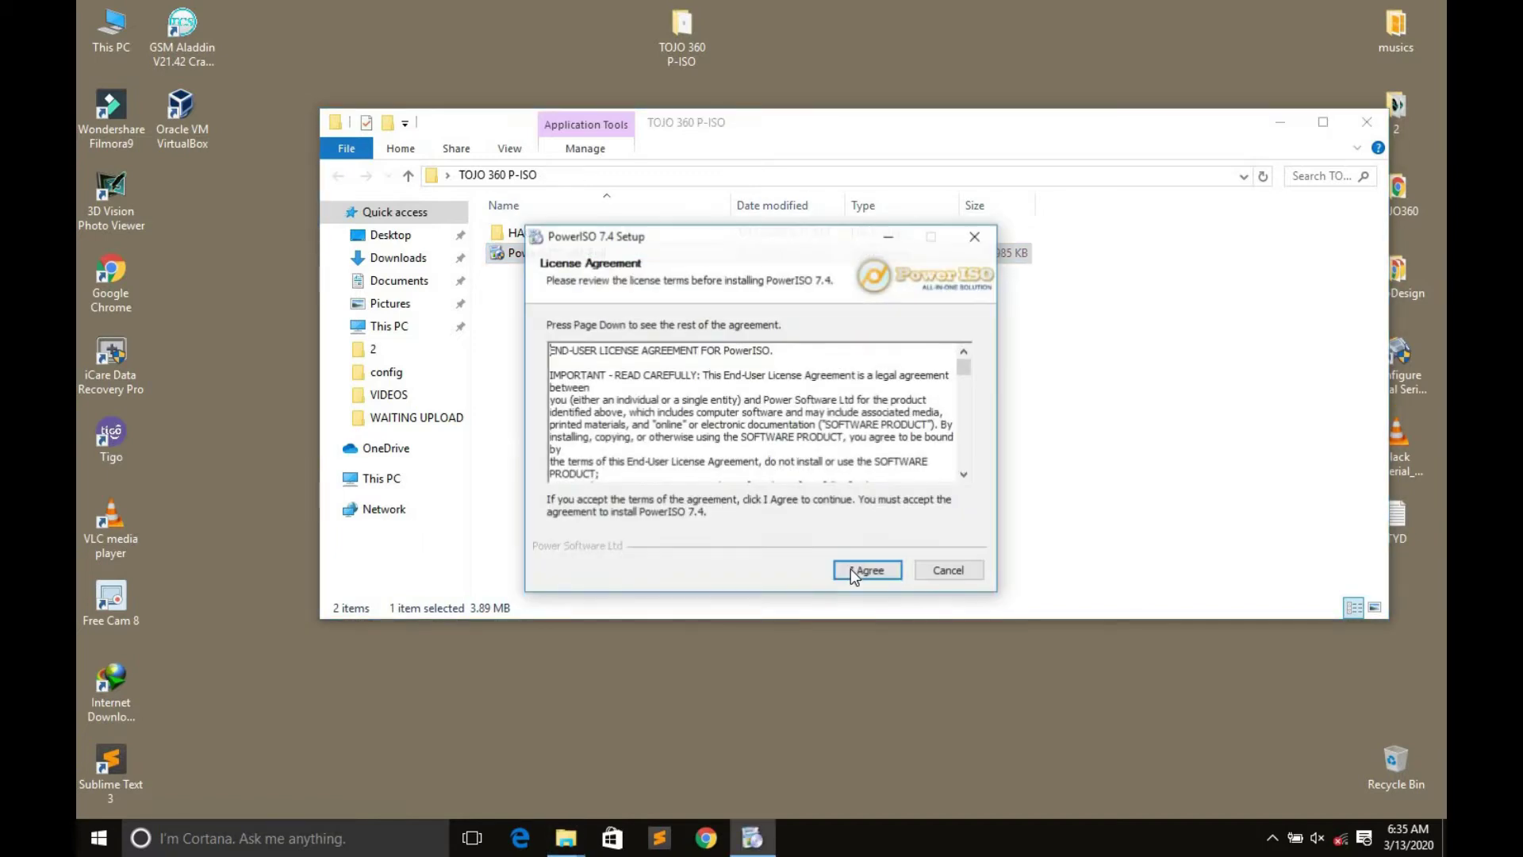
pyautogui.click(850, 568)
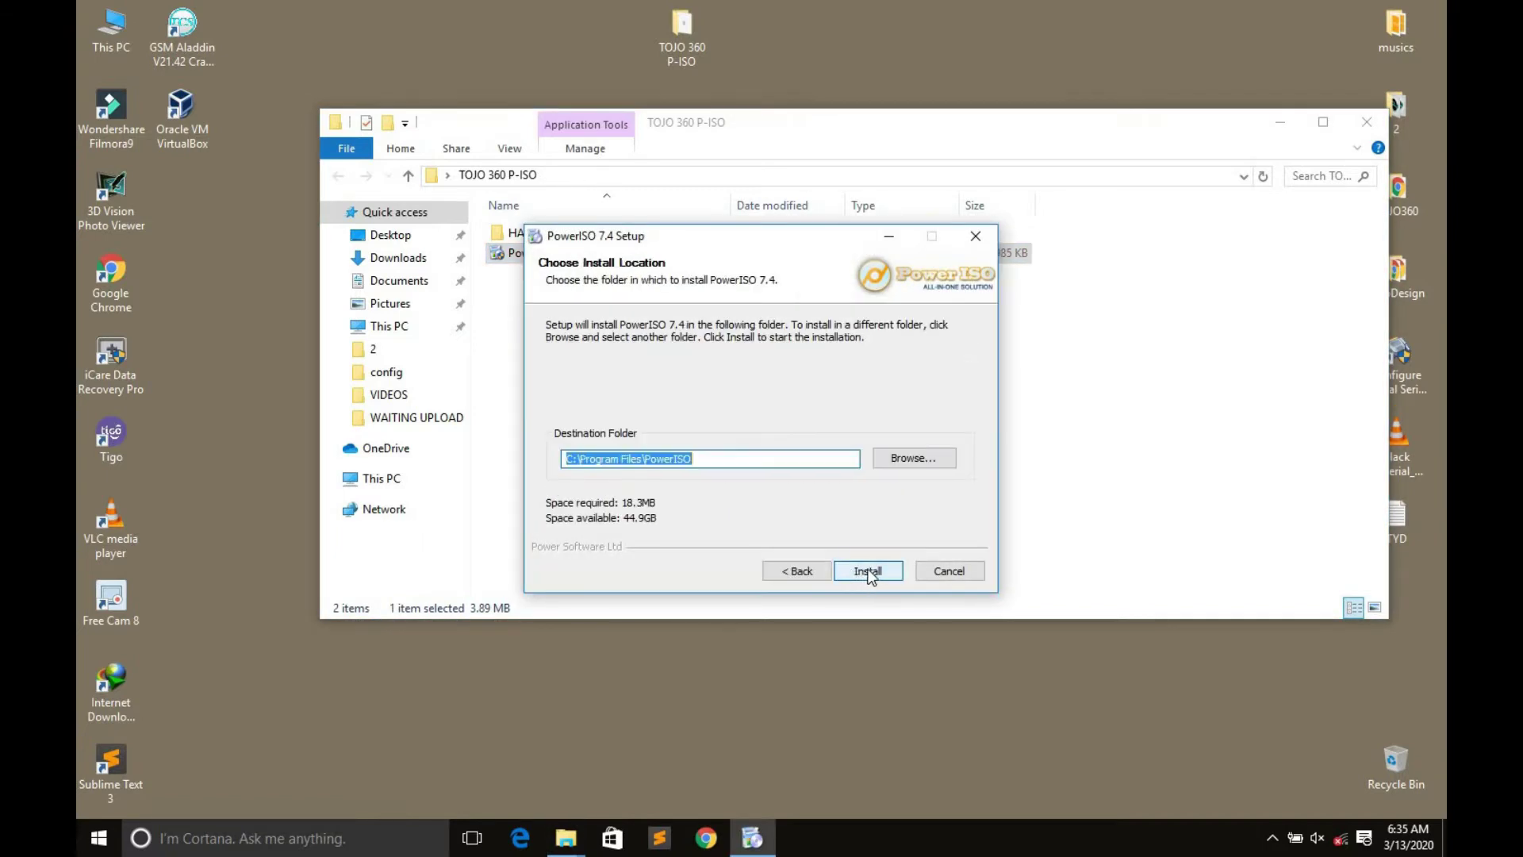
pyautogui.click(871, 568)
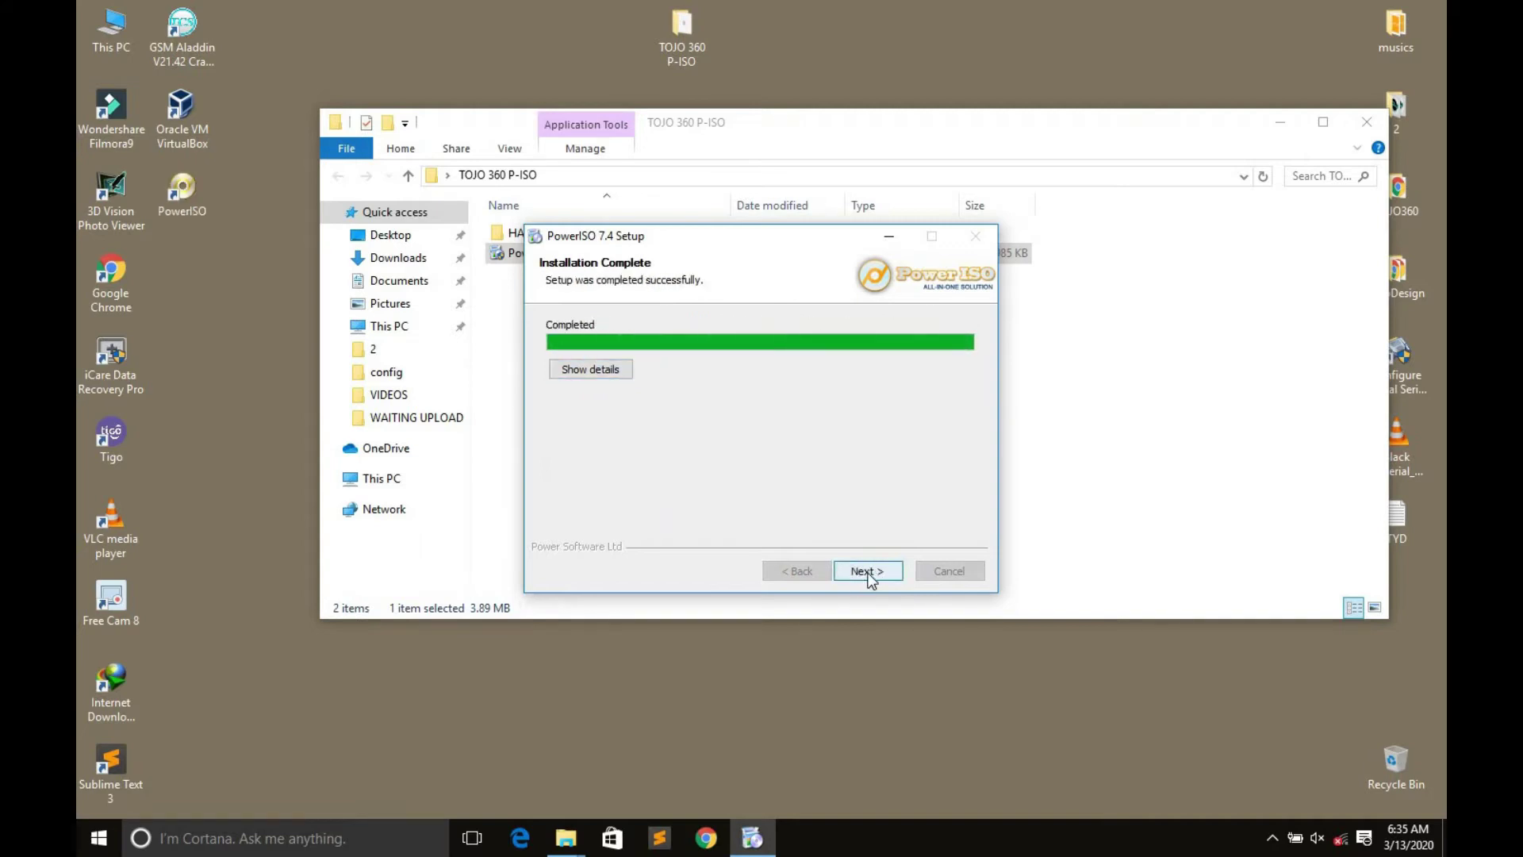
pyautogui.click(870, 574)
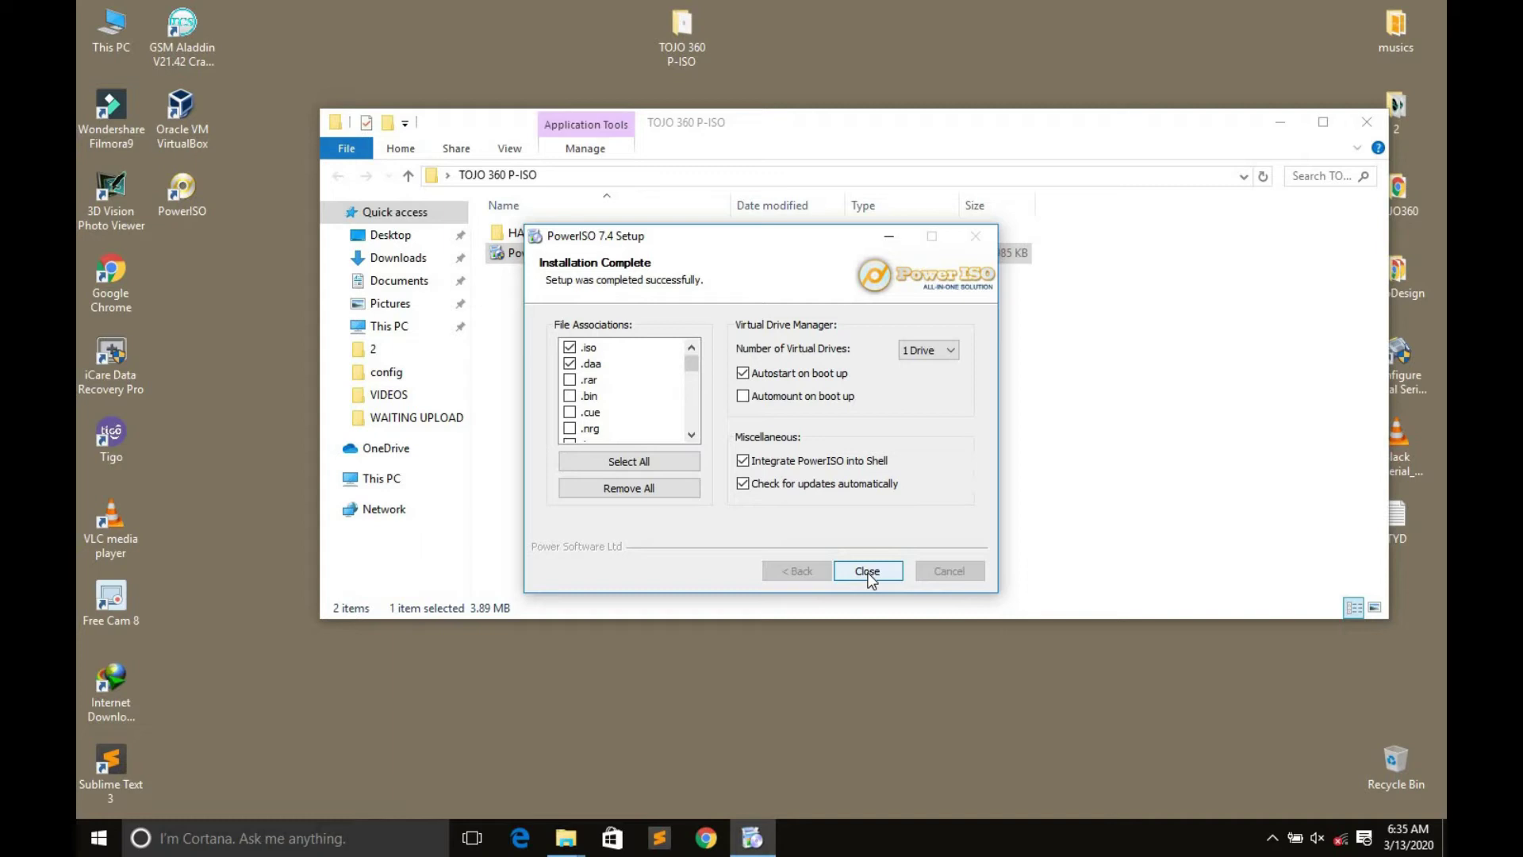
pyautogui.click(869, 573)
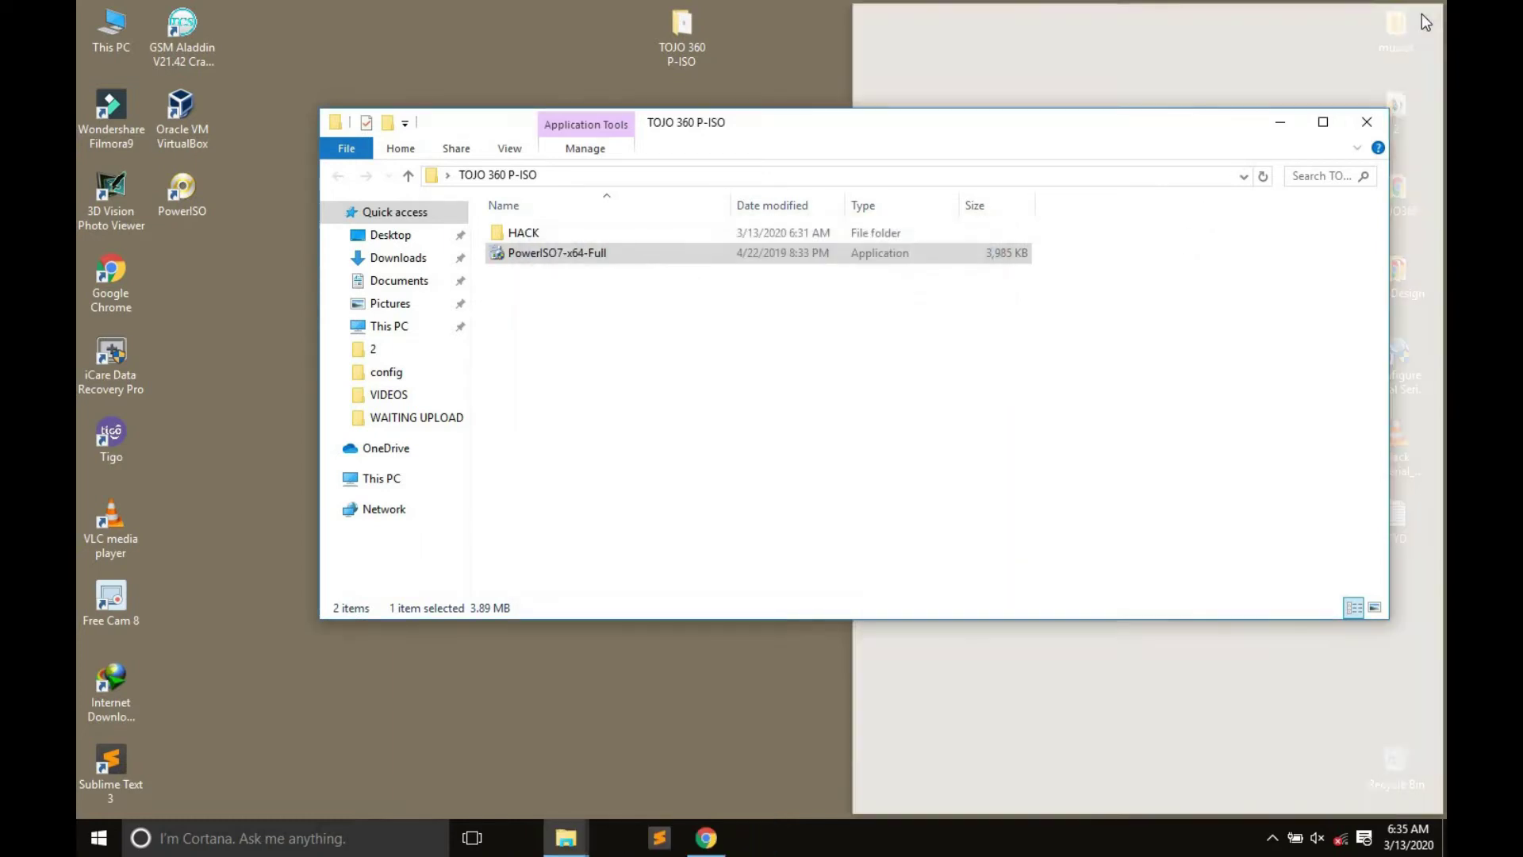
pyautogui.click(1424, 18)
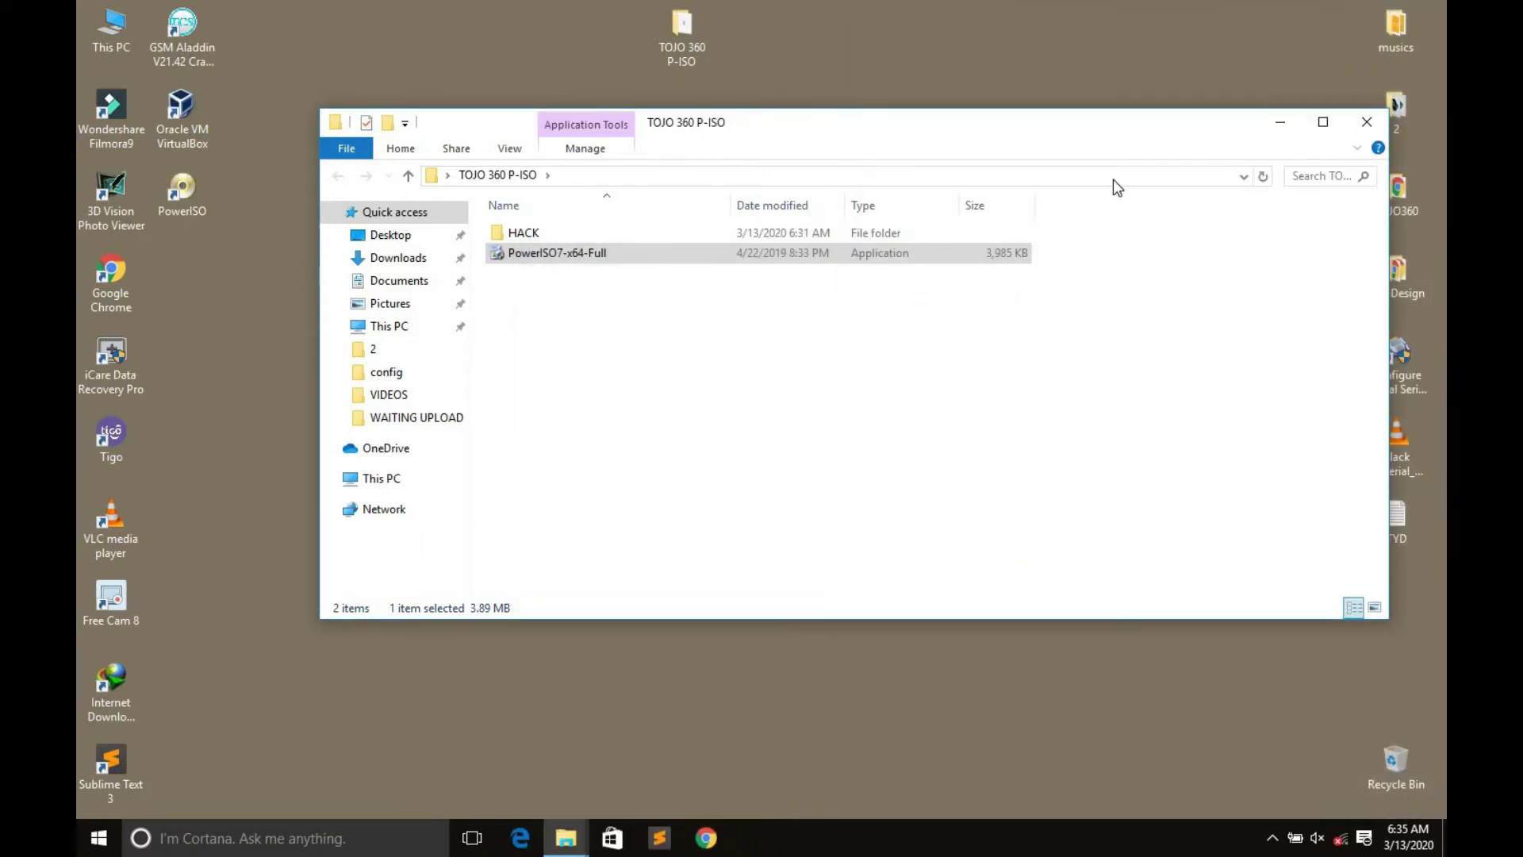
pyautogui.click(1280, 121)
pyautogui.rightClick(783, 314)
pyautogui.click(801, 369)
pyautogui.rightClick(697, 321)
pyautogui.click(756, 380)
pyautogui.moveTo(175, 208); pyautogui.dragTo(274, 222)
pyautogui.rightClick(278, 212)
pyautogui.click(333, 273)
pyautogui.rightClick(289, 230)
pyautogui.click(333, 284)
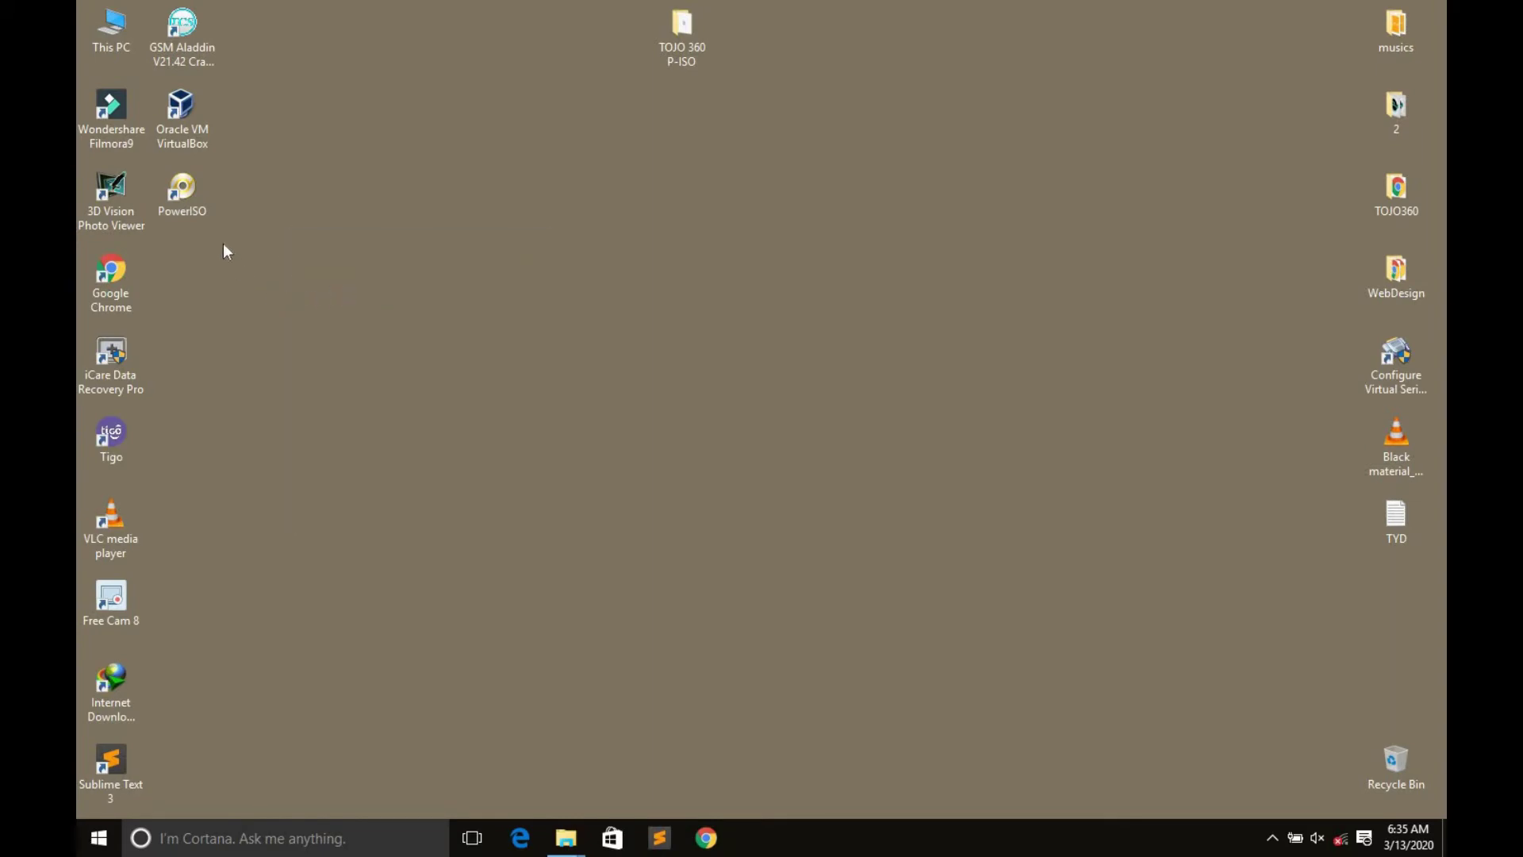
# Step: Run PowerISO as administrator and bring up its Registration dialog for entering a user name and registration code
pyautogui.rightClick(169, 188)
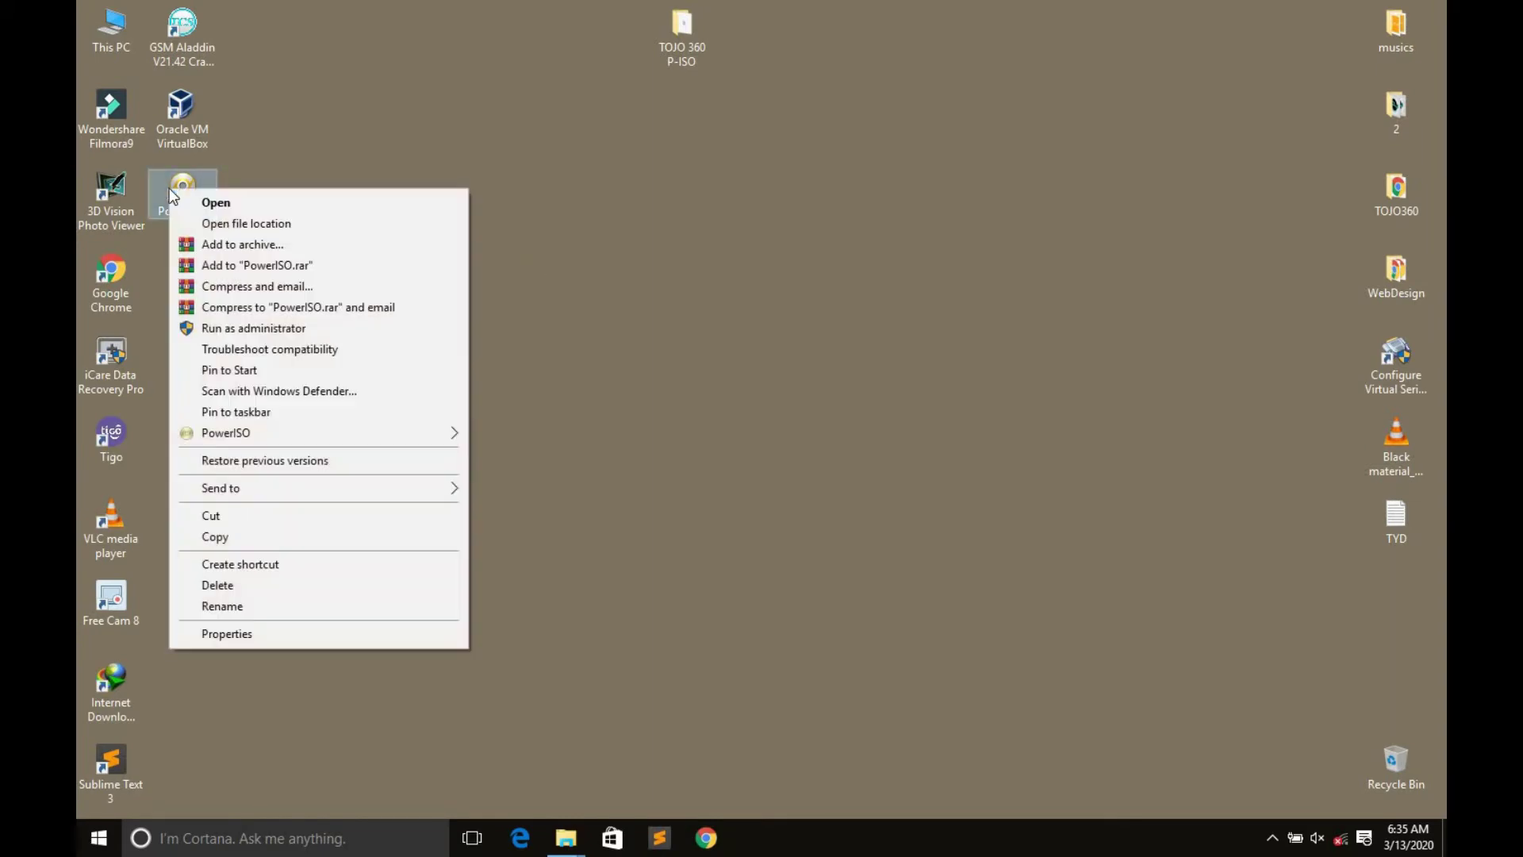
pyautogui.click(262, 329)
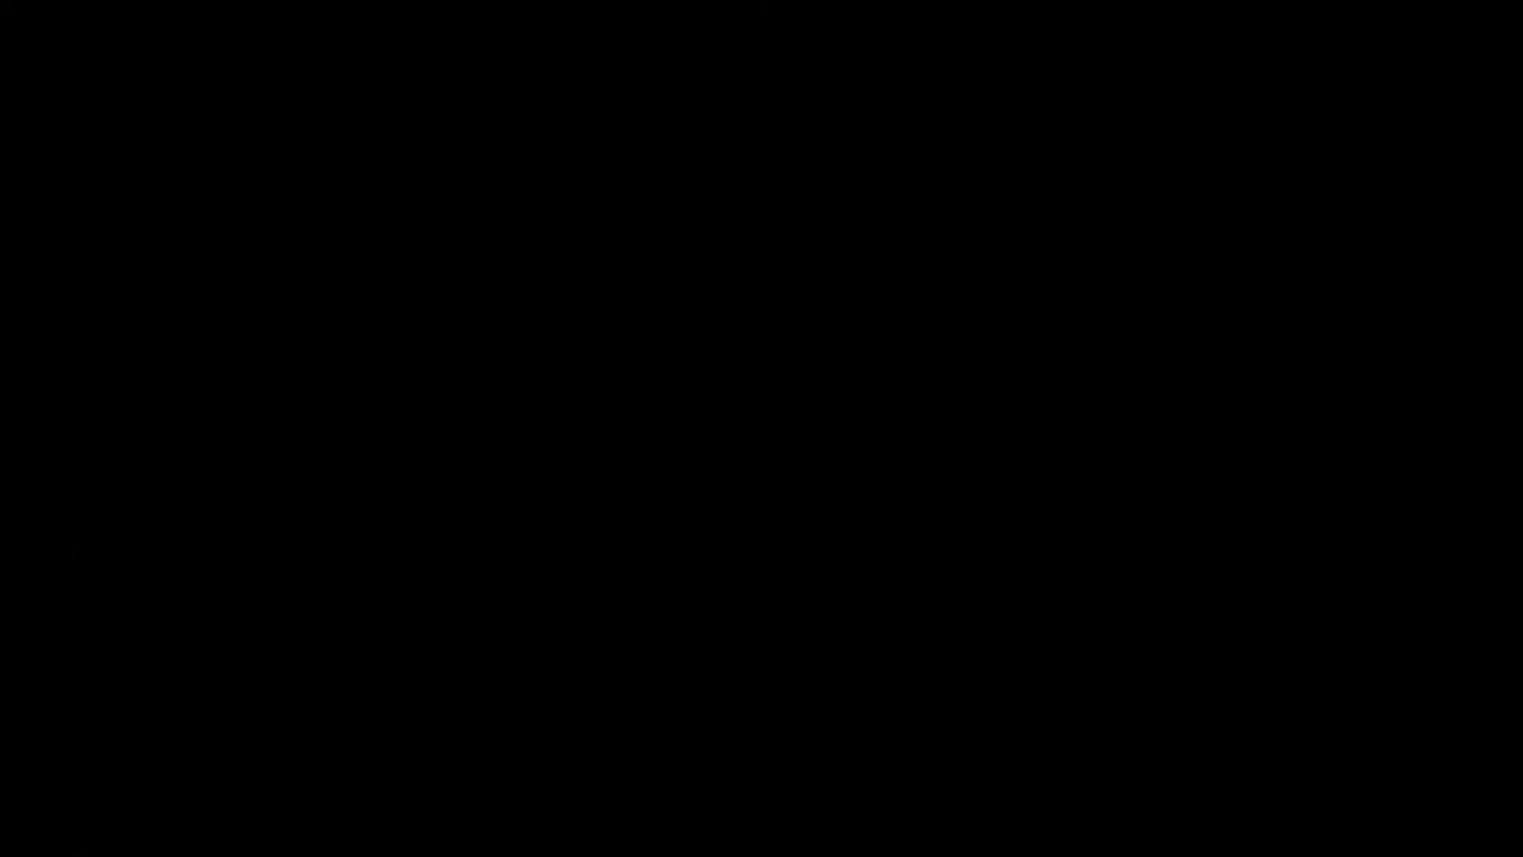
pyautogui.click(831, 463)
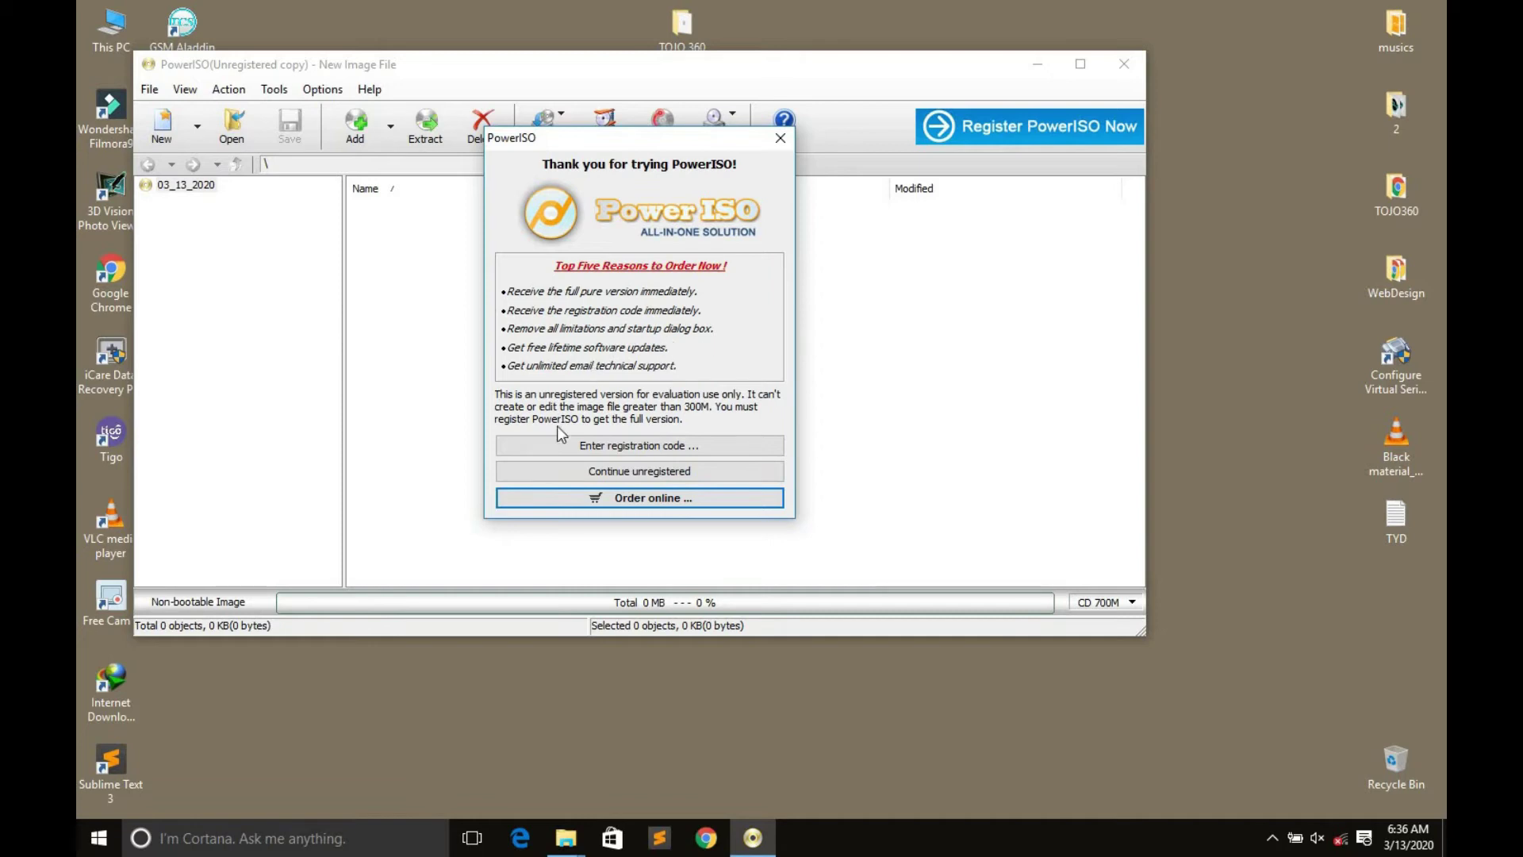
pyautogui.click(636, 444)
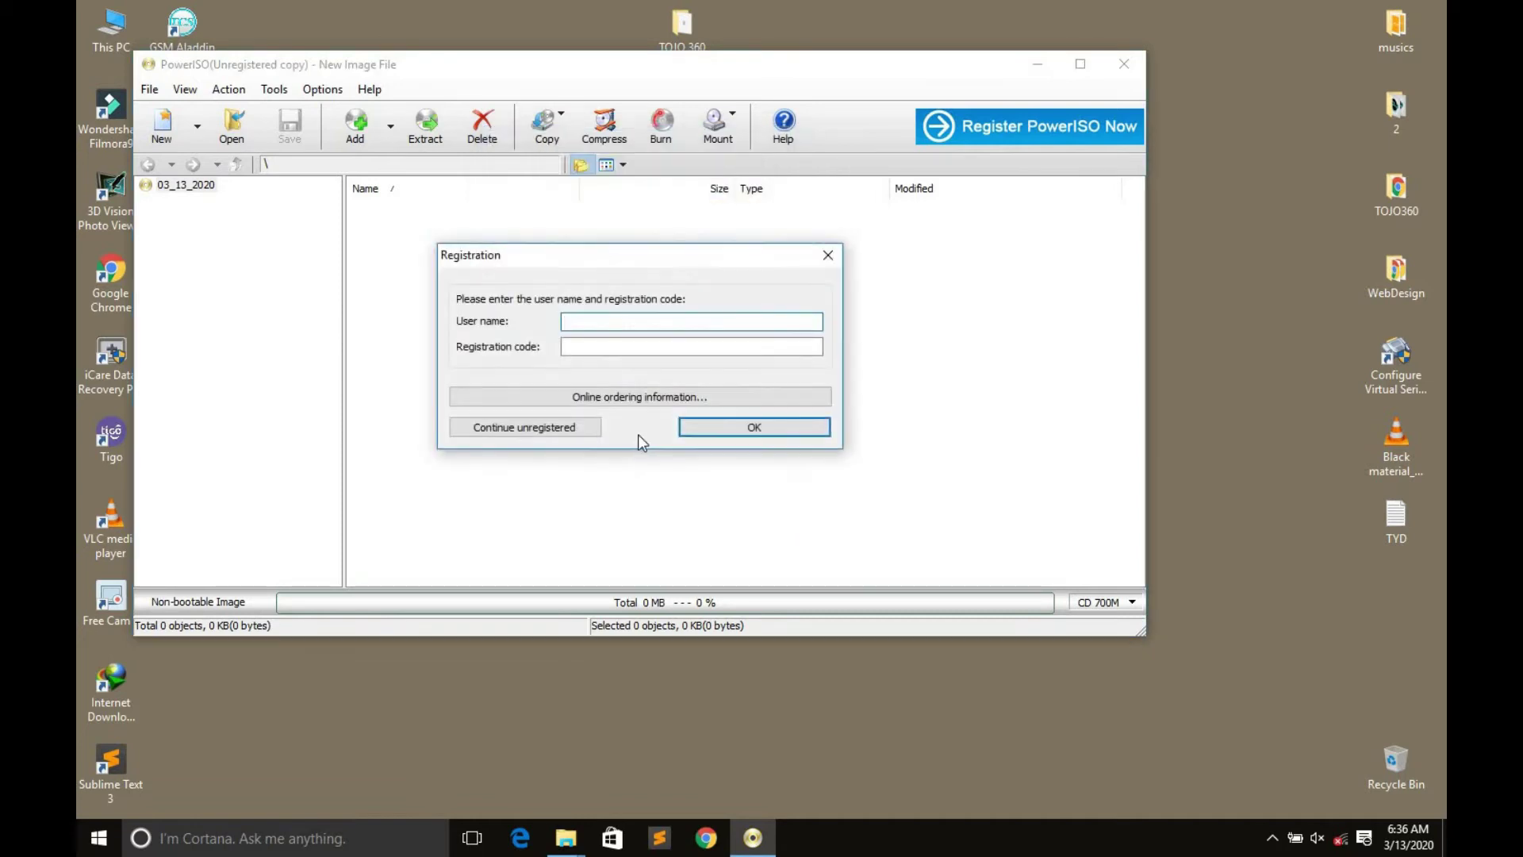
pyautogui.moveTo(619, 258); pyautogui.dragTo(583, 198)
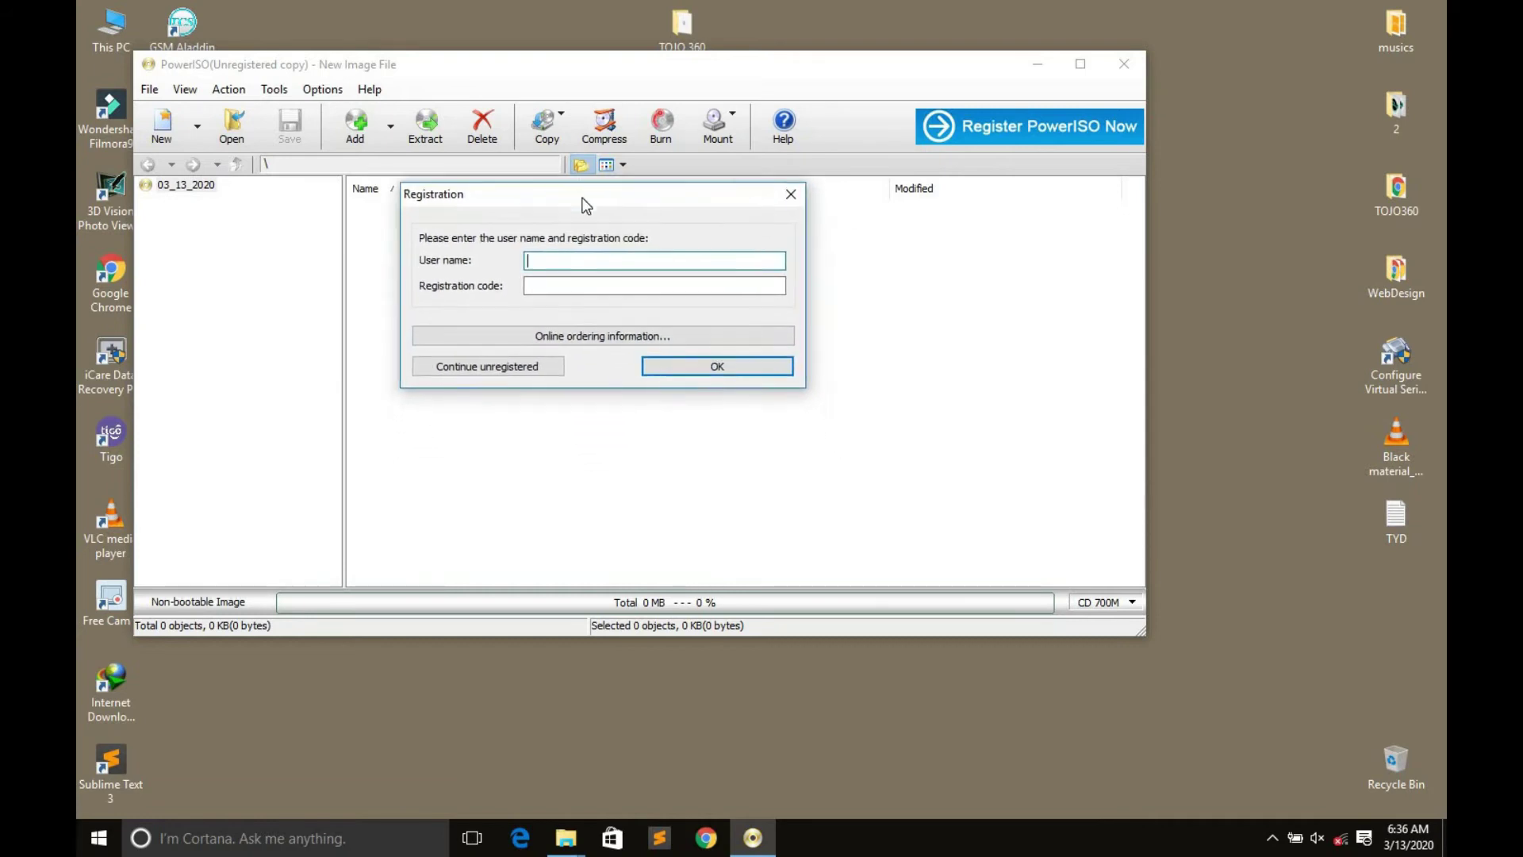
pyautogui.click(605, 289)
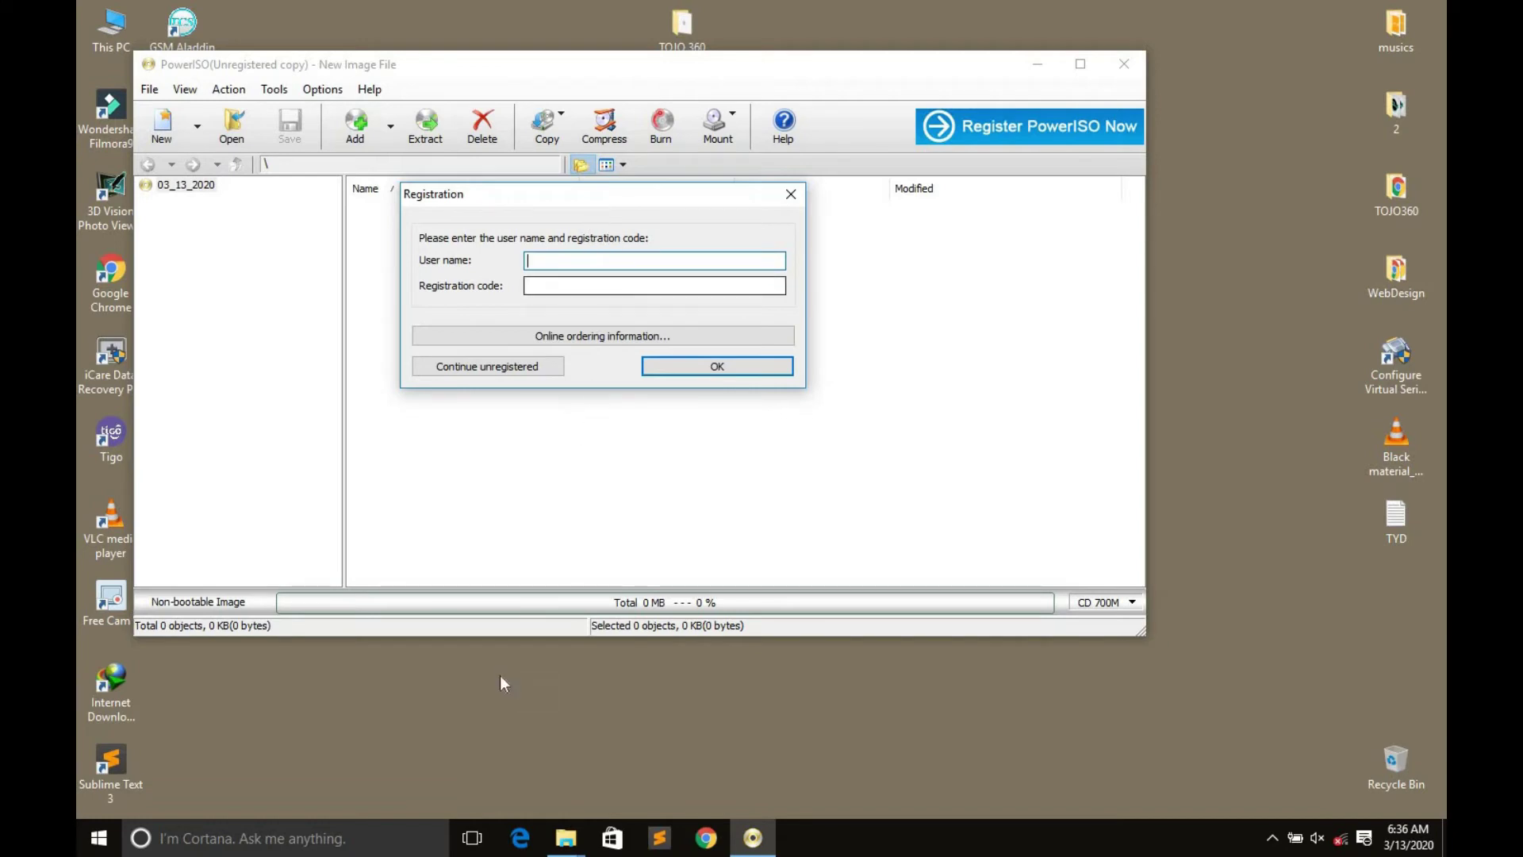
# Step: Open the TOJO KEY text file from the HACK folder inside TOJO 360 P-ISO and place it below the Registration dialog
pyautogui.moveTo(572, 847)
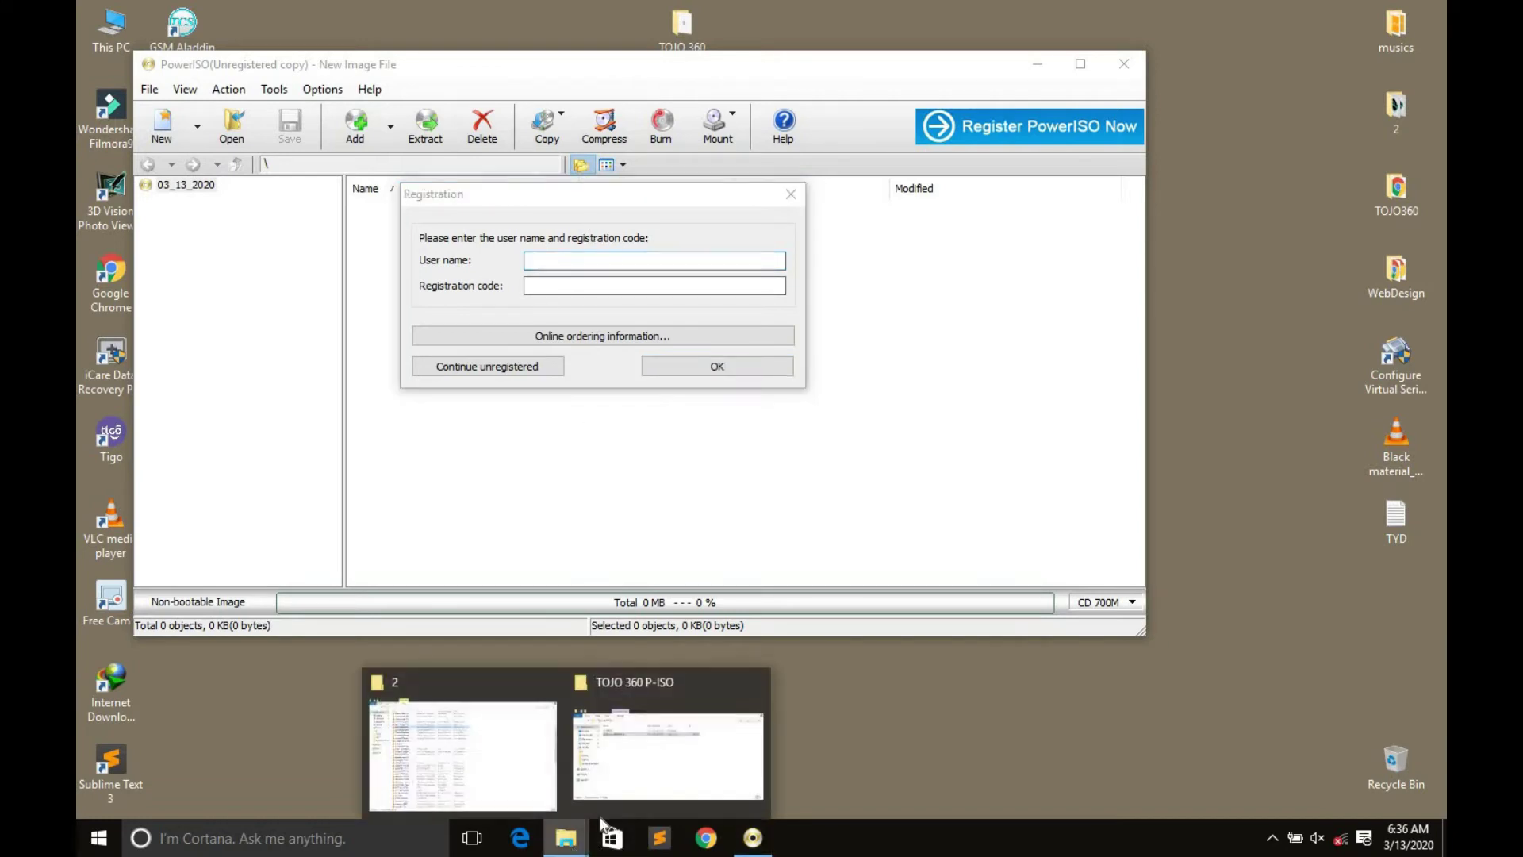
pyautogui.click(616, 760)
pyautogui.moveTo(722, 124); pyautogui.dragTo(725, 559)
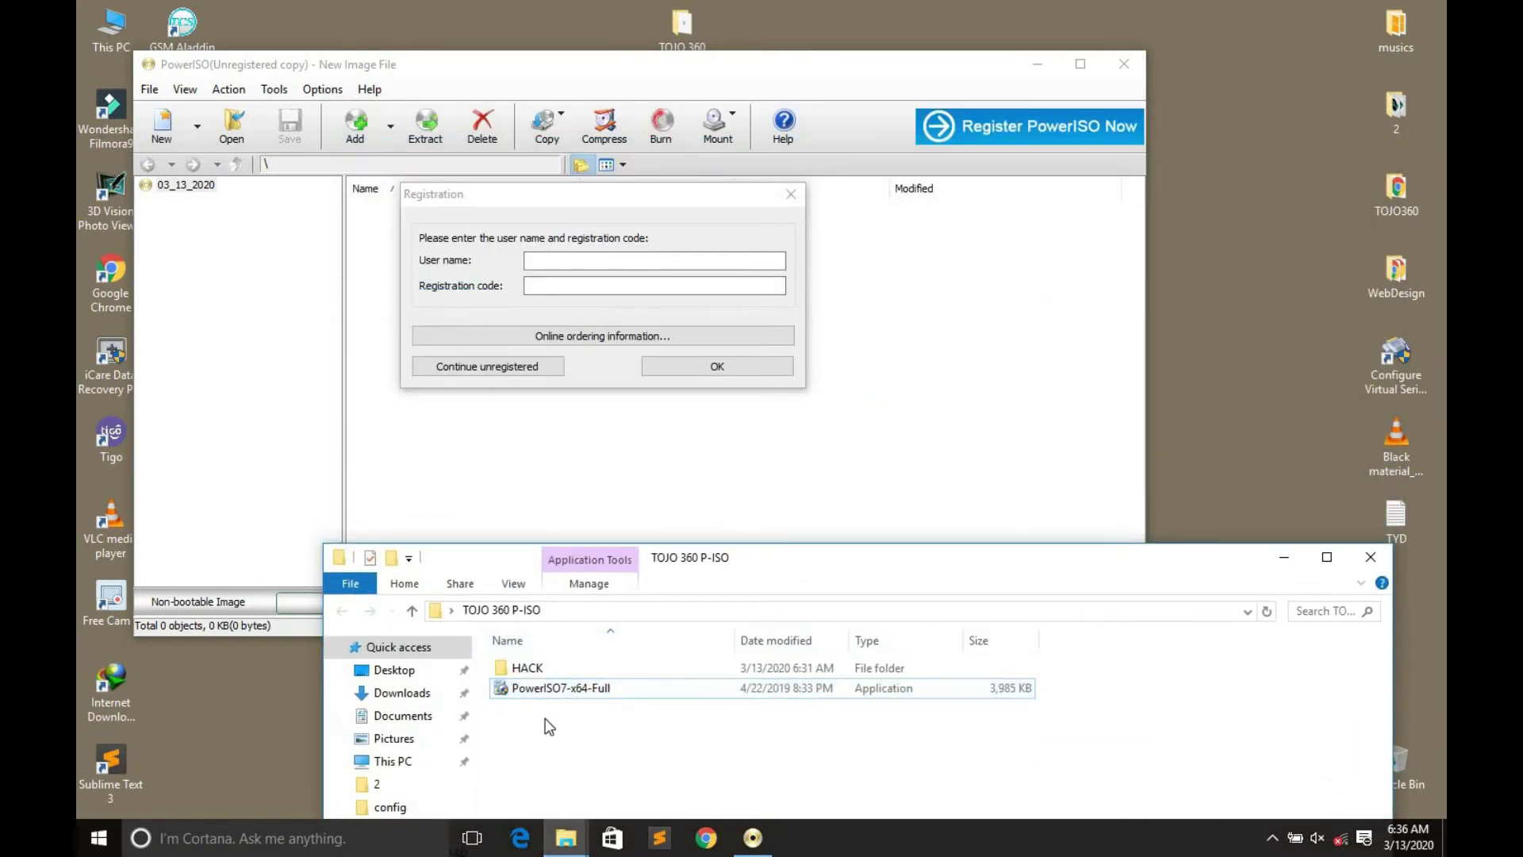
pyautogui.doubleClick(517, 674)
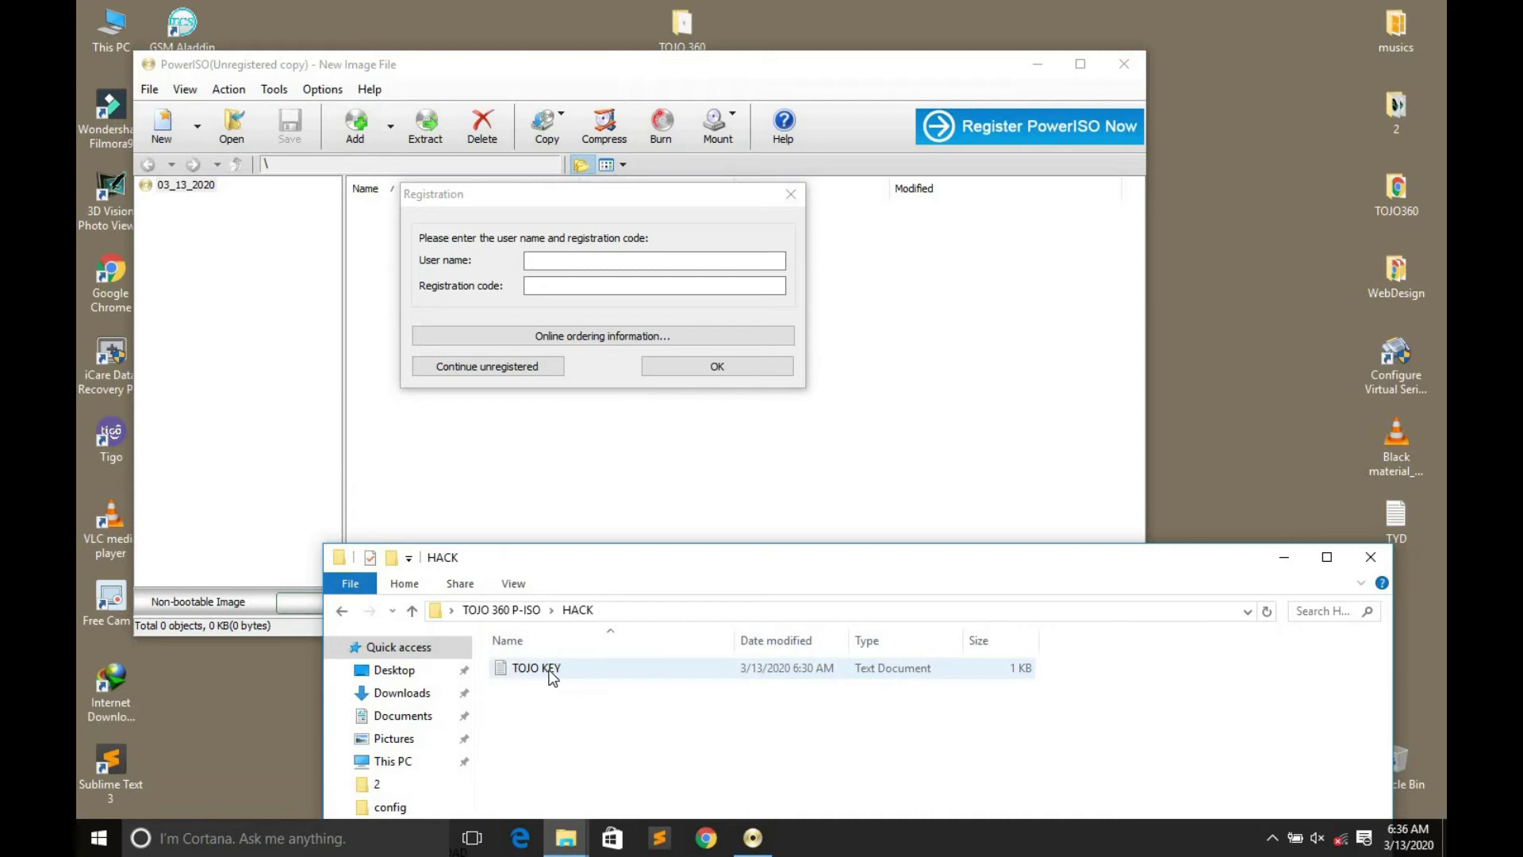
pyautogui.doubleClick(527, 669)
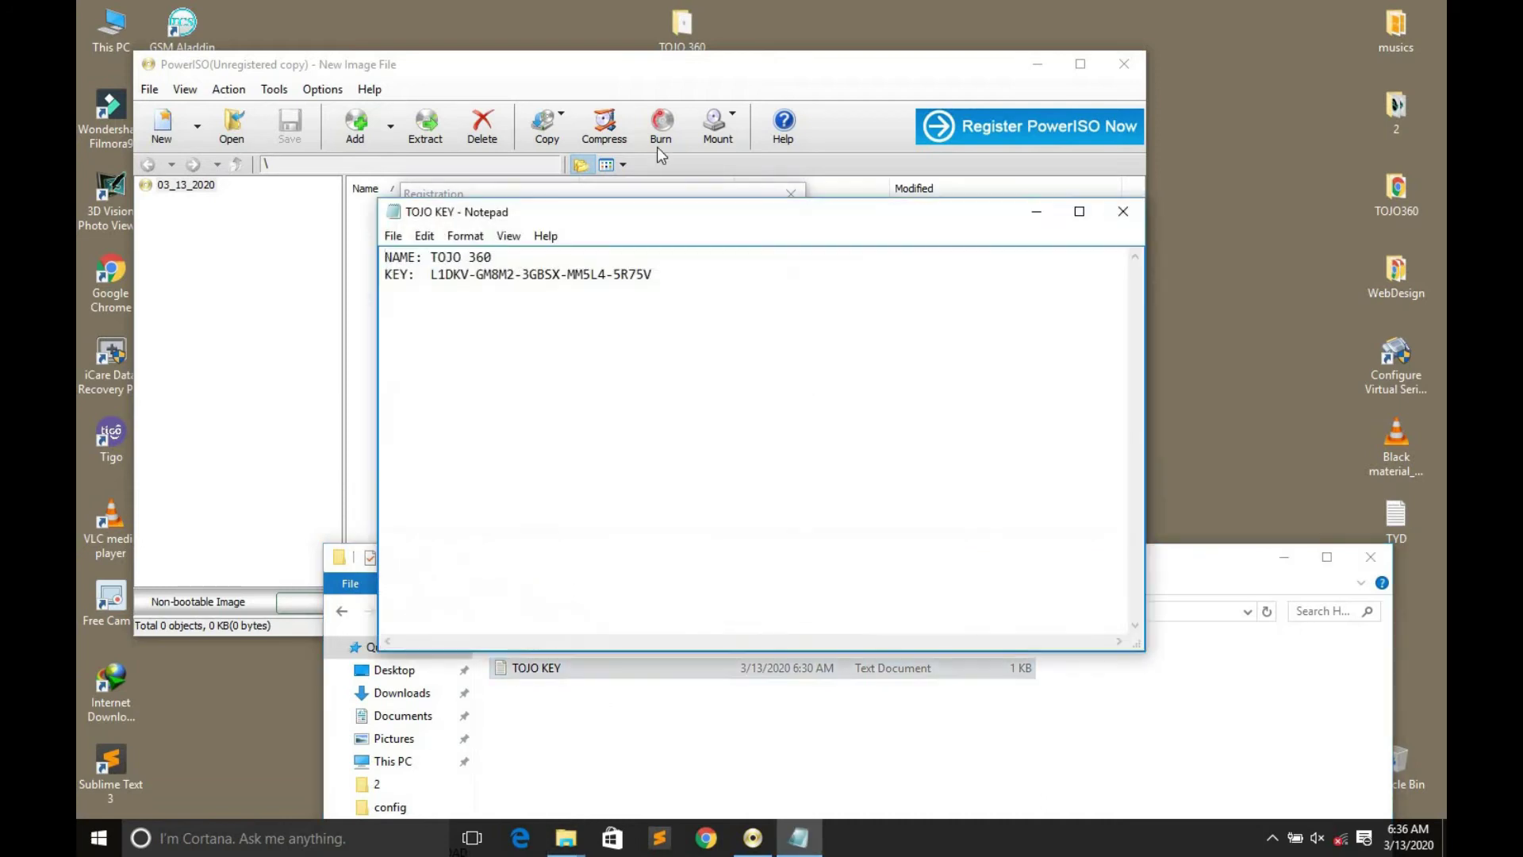
pyautogui.moveTo(714, 211); pyautogui.dragTo(741, 435)
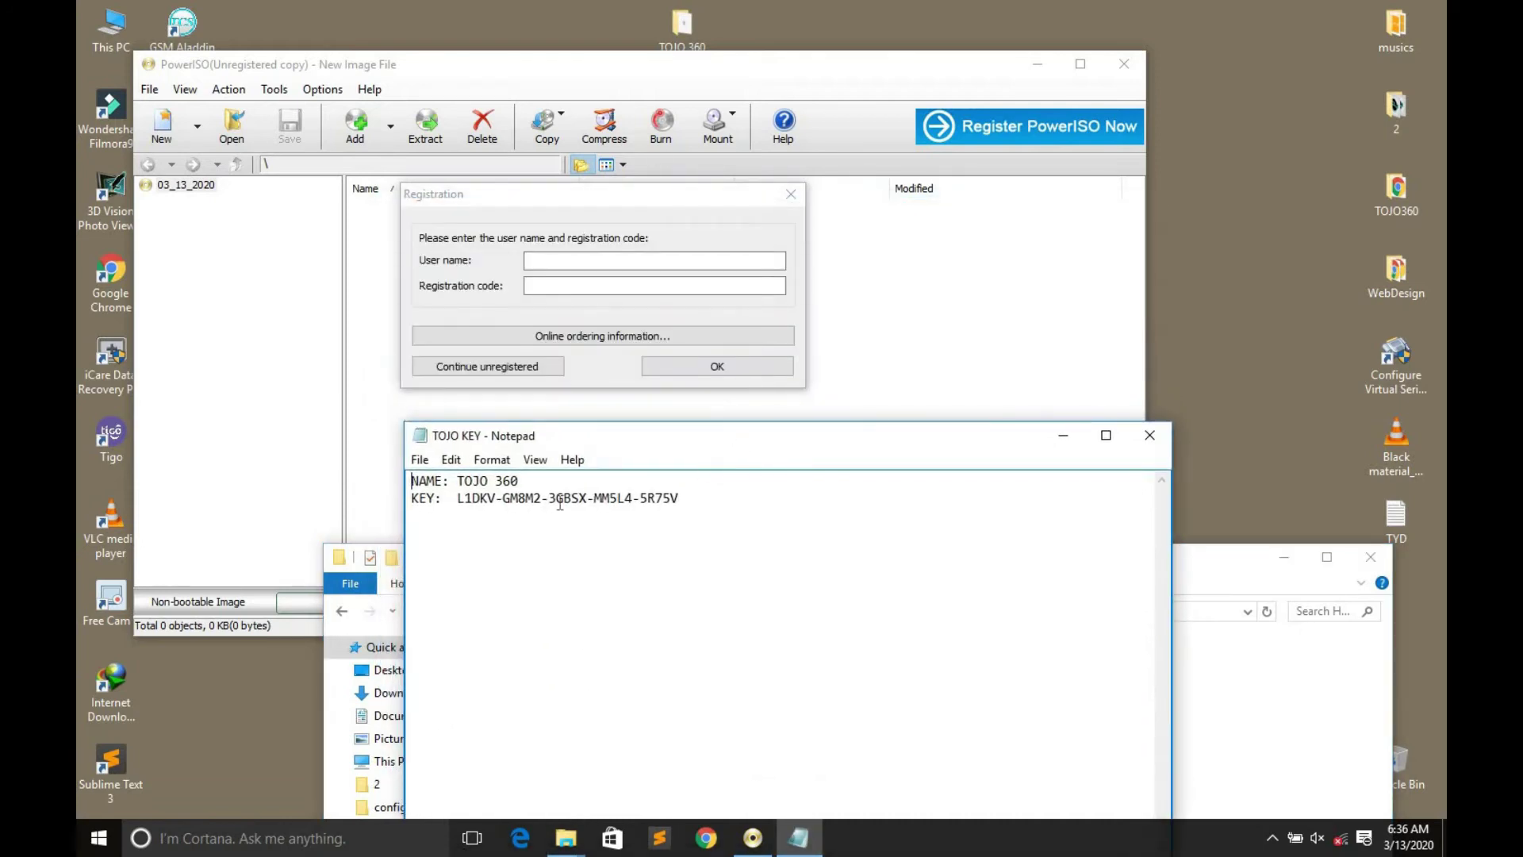
# Step: Copy the name from the TOJO KEY file into the User name field of the Registration dialog
pyautogui.moveTo(526, 484); pyautogui.dragTo(458, 484)
pyautogui.rightClick(457, 482)
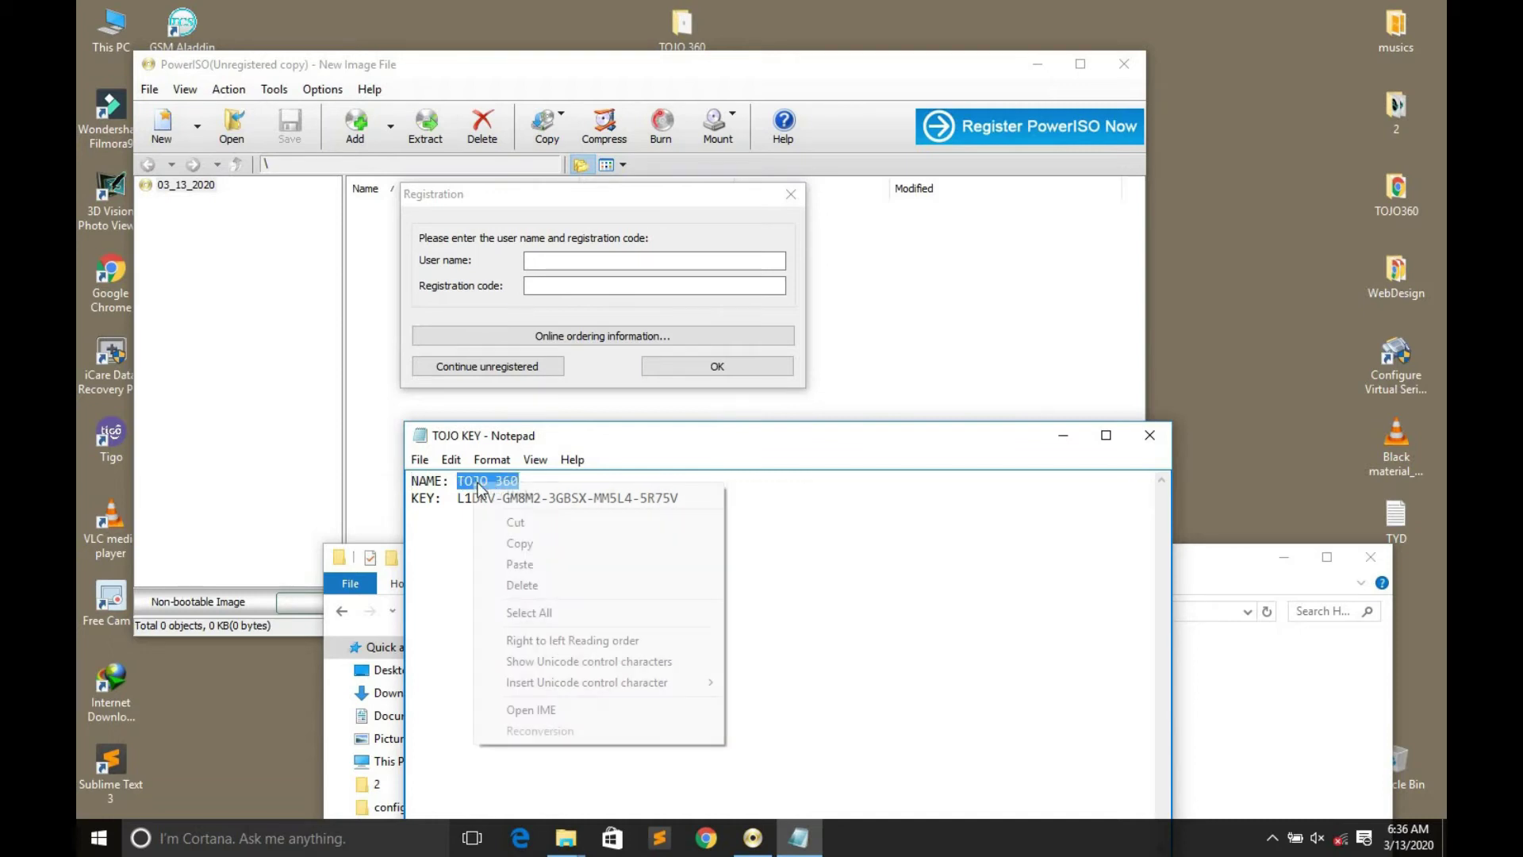
pyautogui.click(525, 544)
pyautogui.click(538, 261)
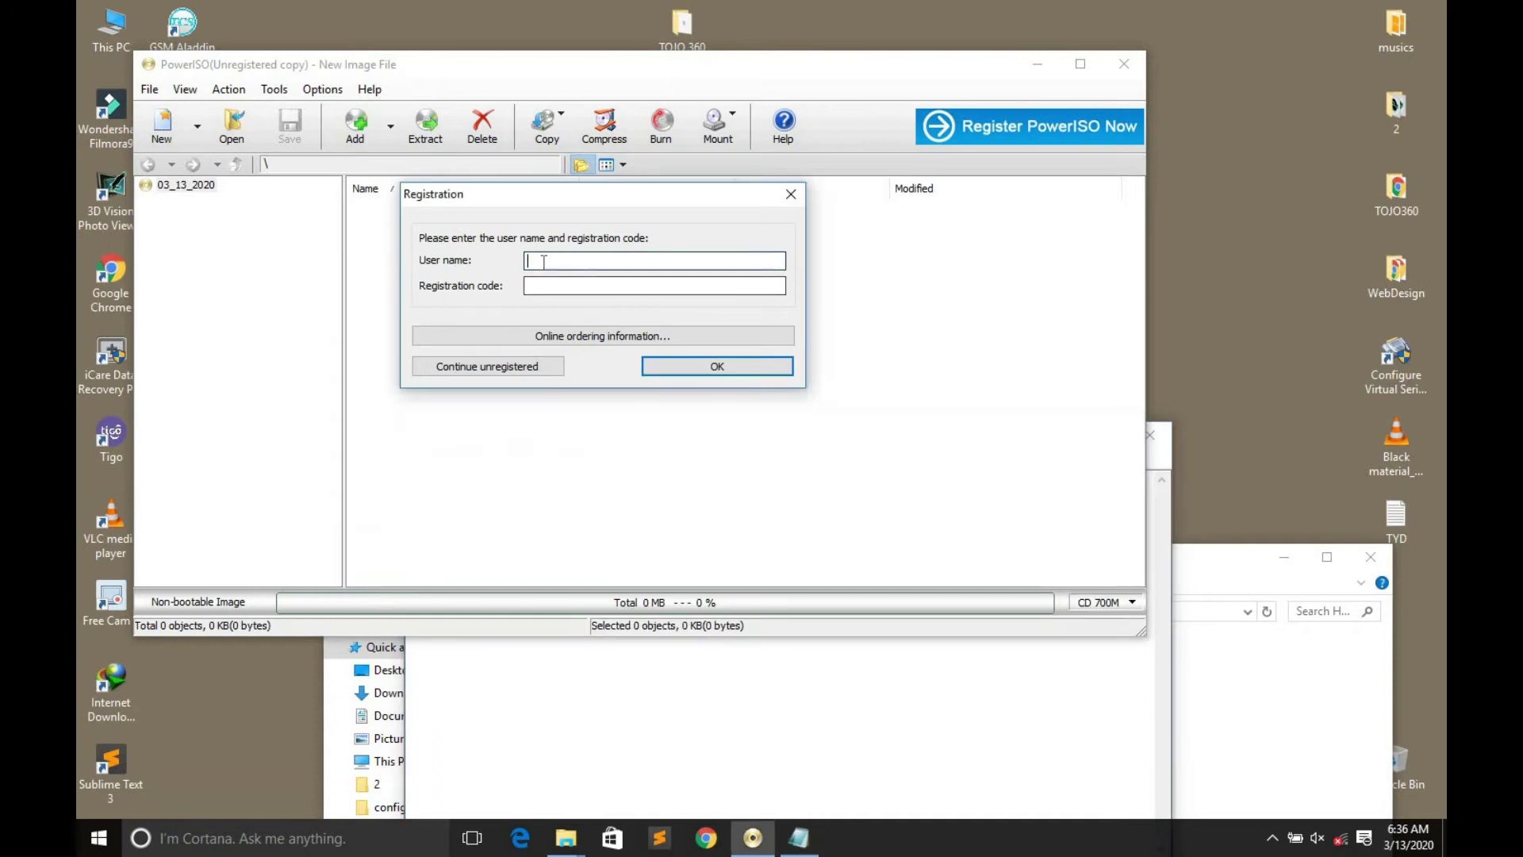
pyautogui.rightClick(542, 265)
pyautogui.click(588, 344)
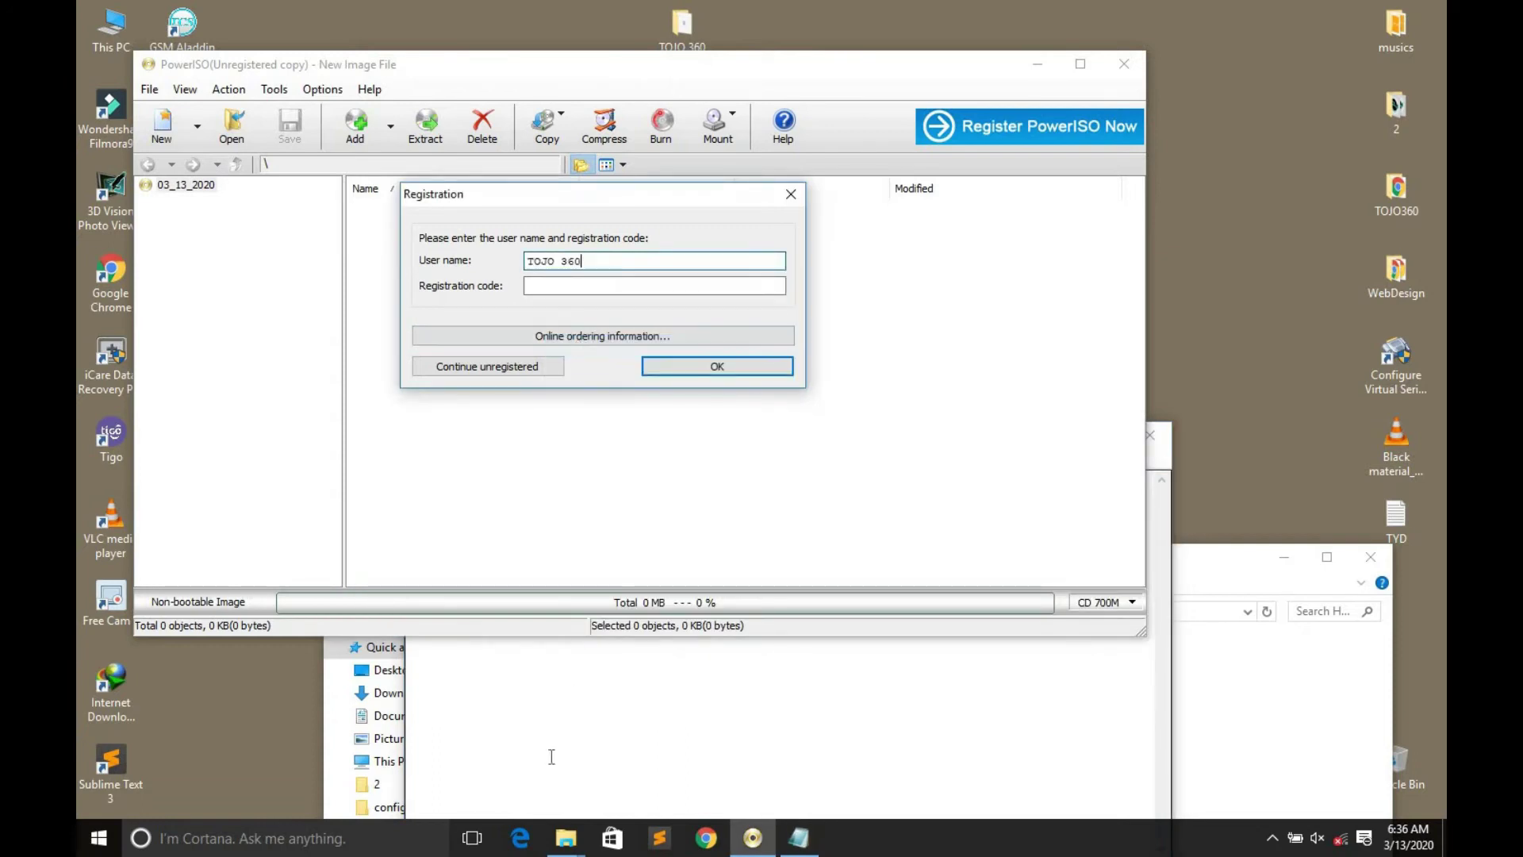
# Step: Copy the registration key from the TOJO KEY file into the Registration code field of the Registration dialog
pyautogui.click(560, 645)
pyautogui.moveTo(679, 498); pyautogui.dragTo(457, 517)
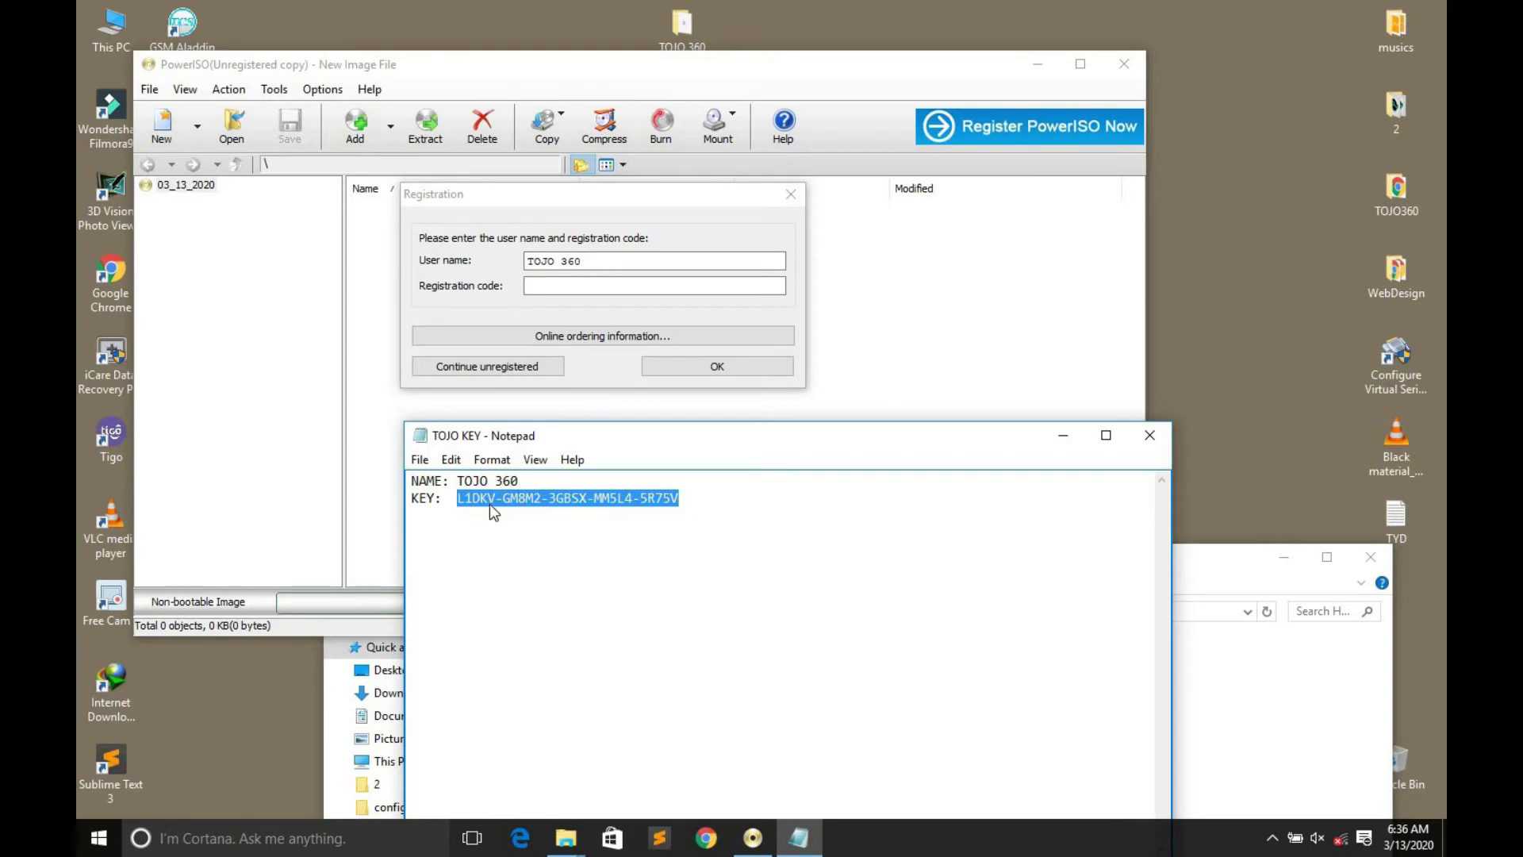
pyautogui.rightClick(491, 505)
pyautogui.click(531, 567)
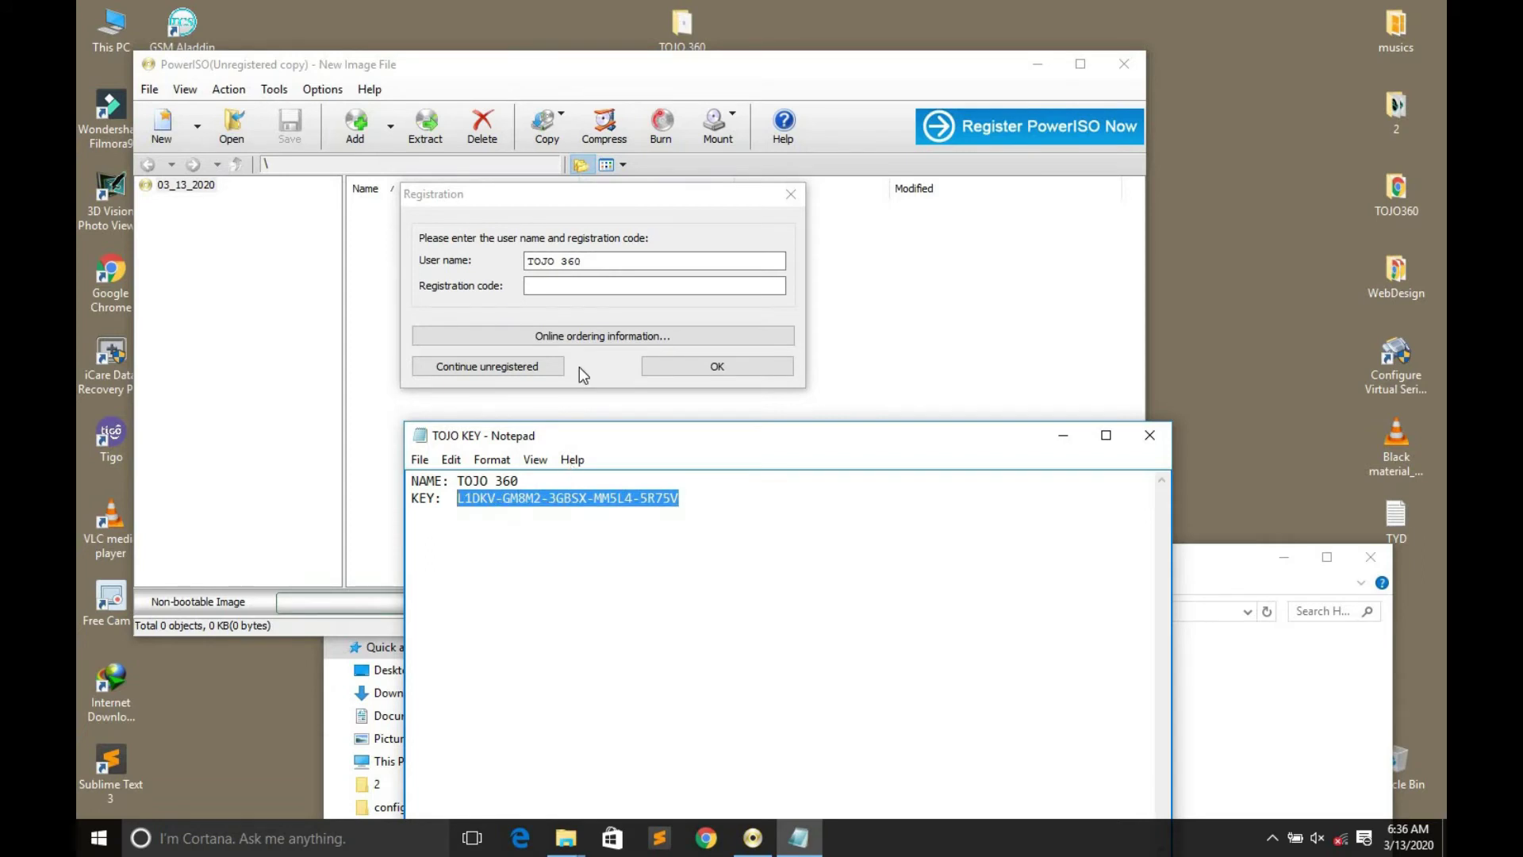
pyautogui.click(547, 287)
pyautogui.rightClick(546, 290)
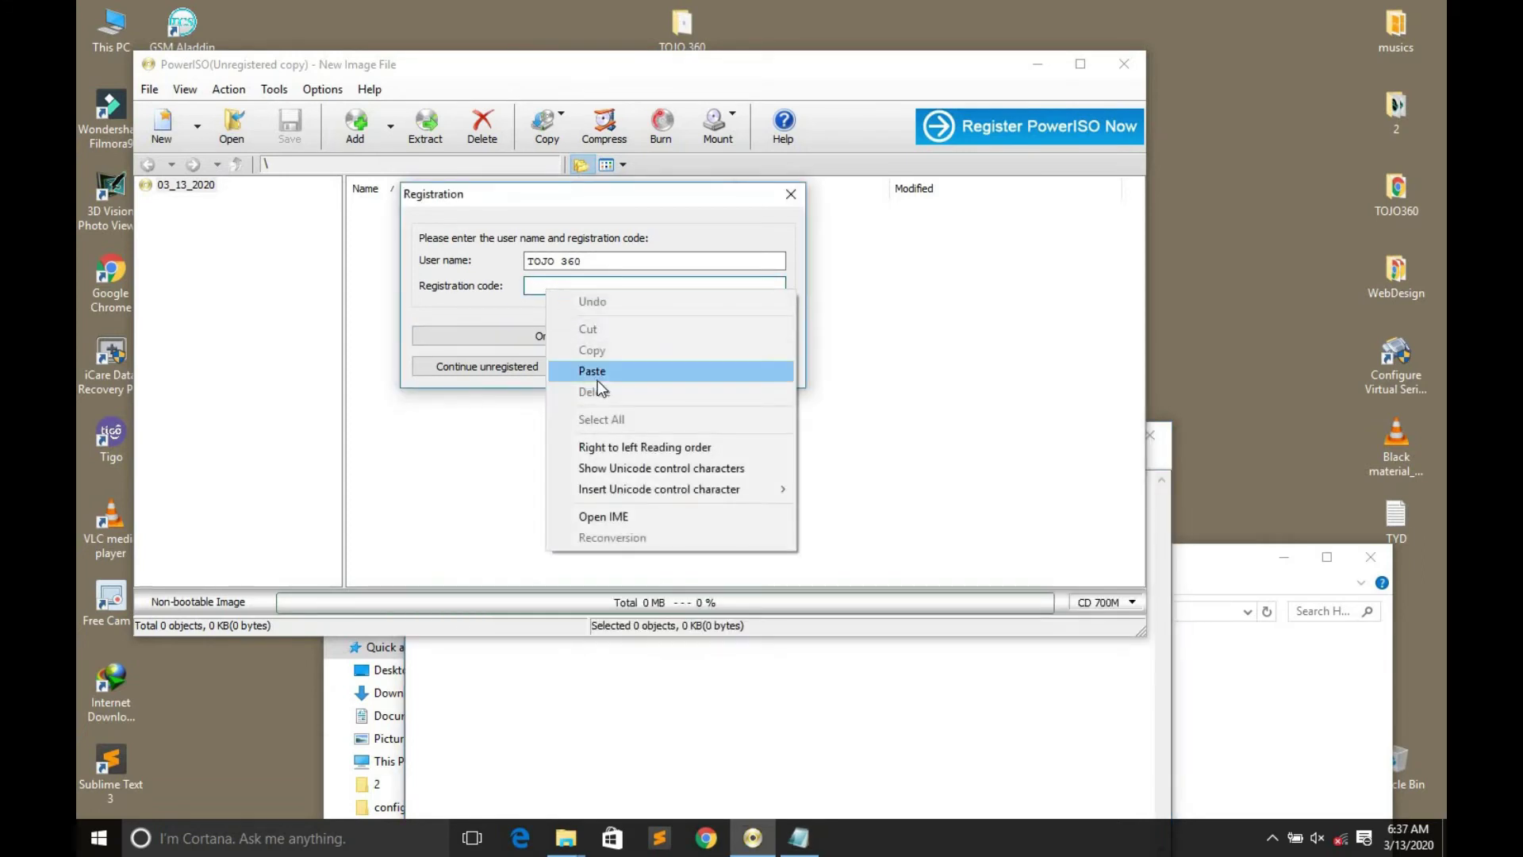
pyautogui.click(593, 372)
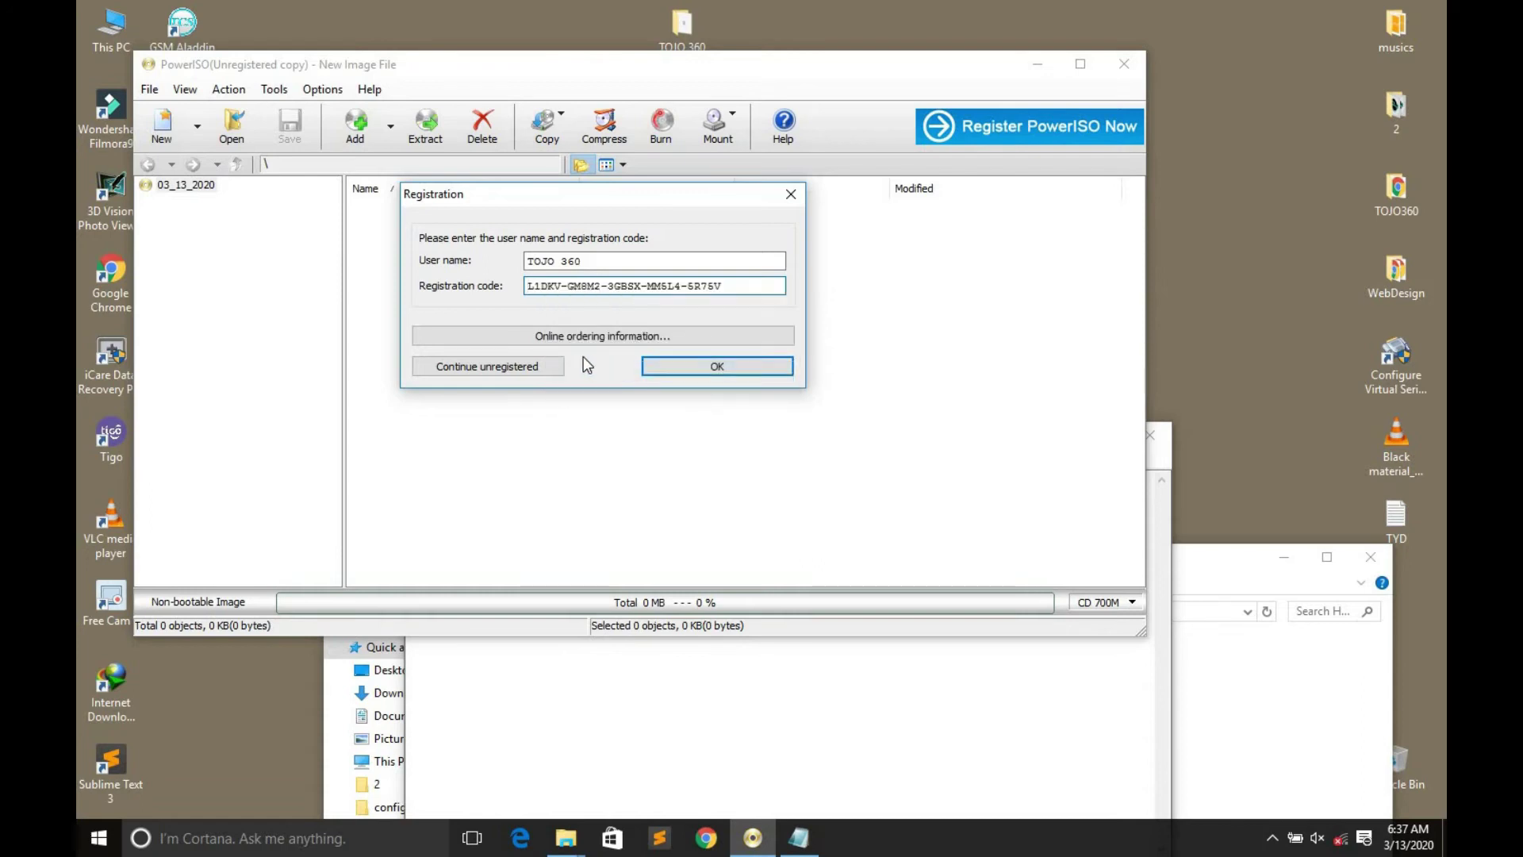
# Step: Try to register with the last character of the user name removed, and restore the full user name
pyautogui.click(601, 260)
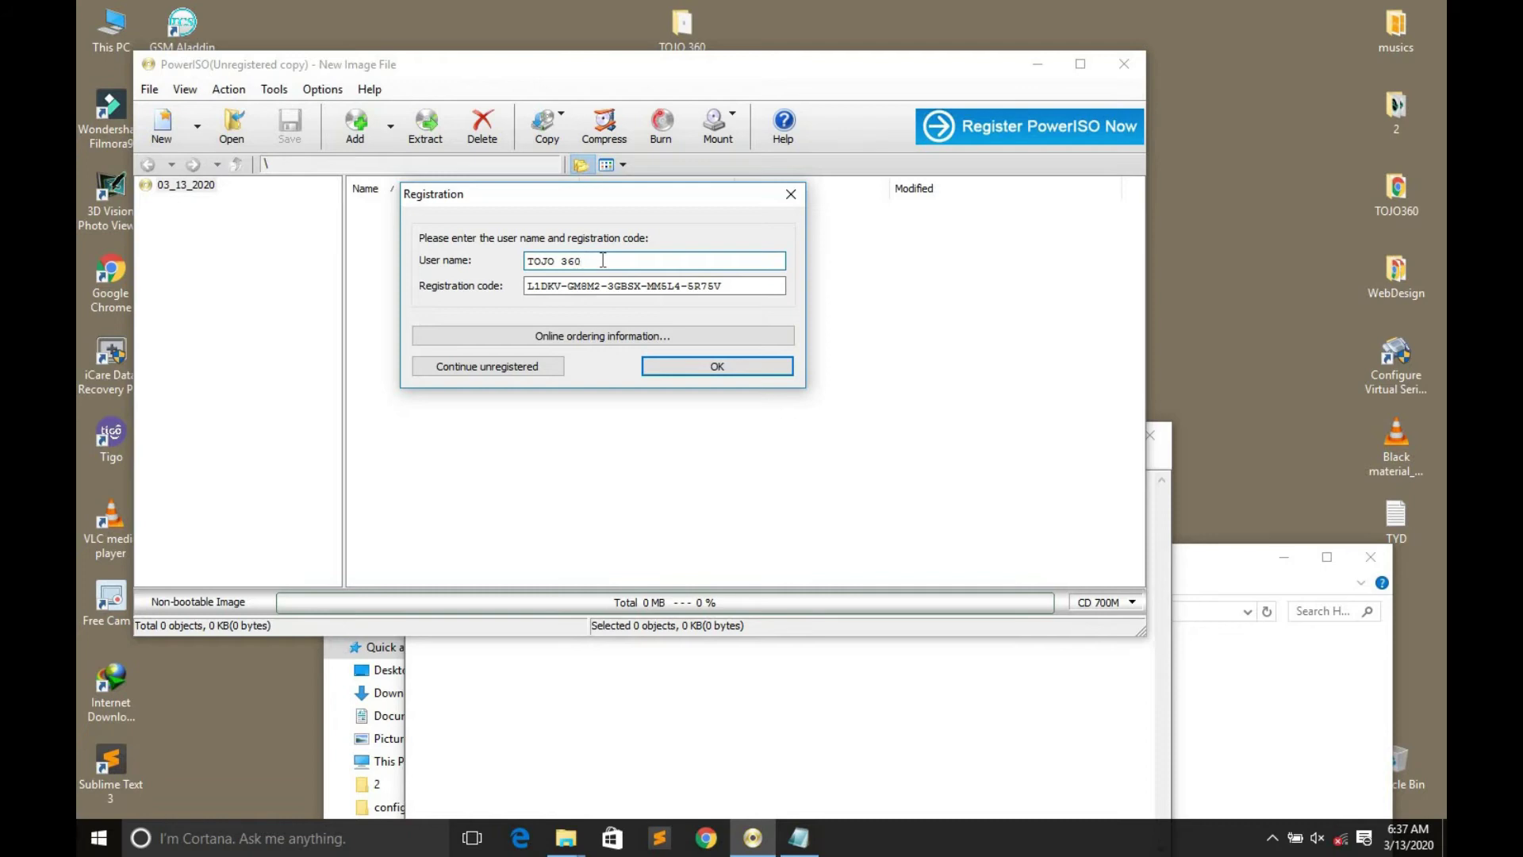
pyautogui.press('BackSpace')
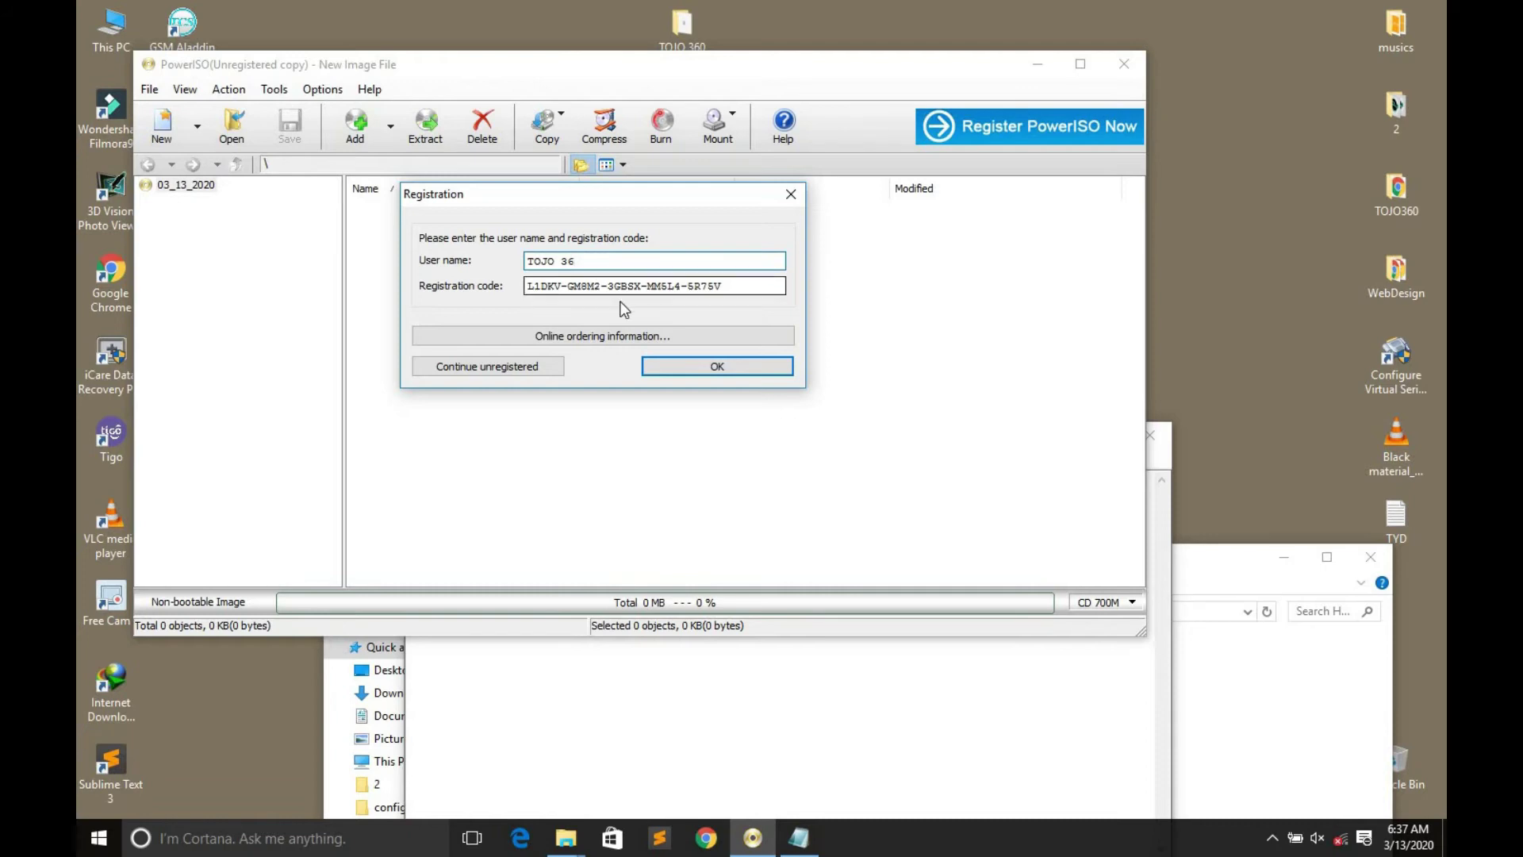
pyautogui.click(698, 367)
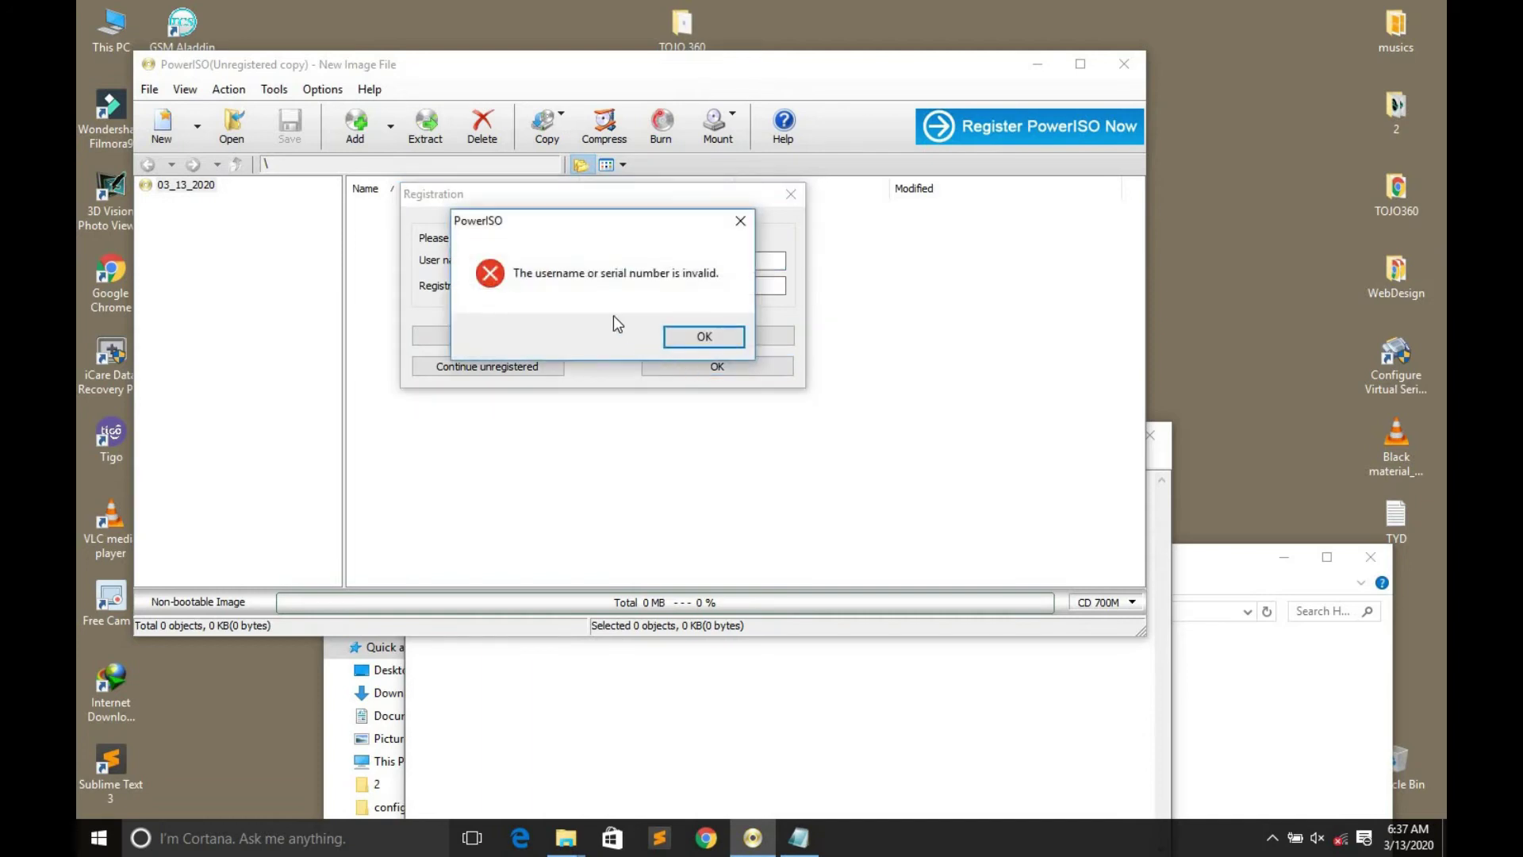
pyautogui.click(686, 334)
pyautogui.click(611, 261)
pyautogui.write('0')
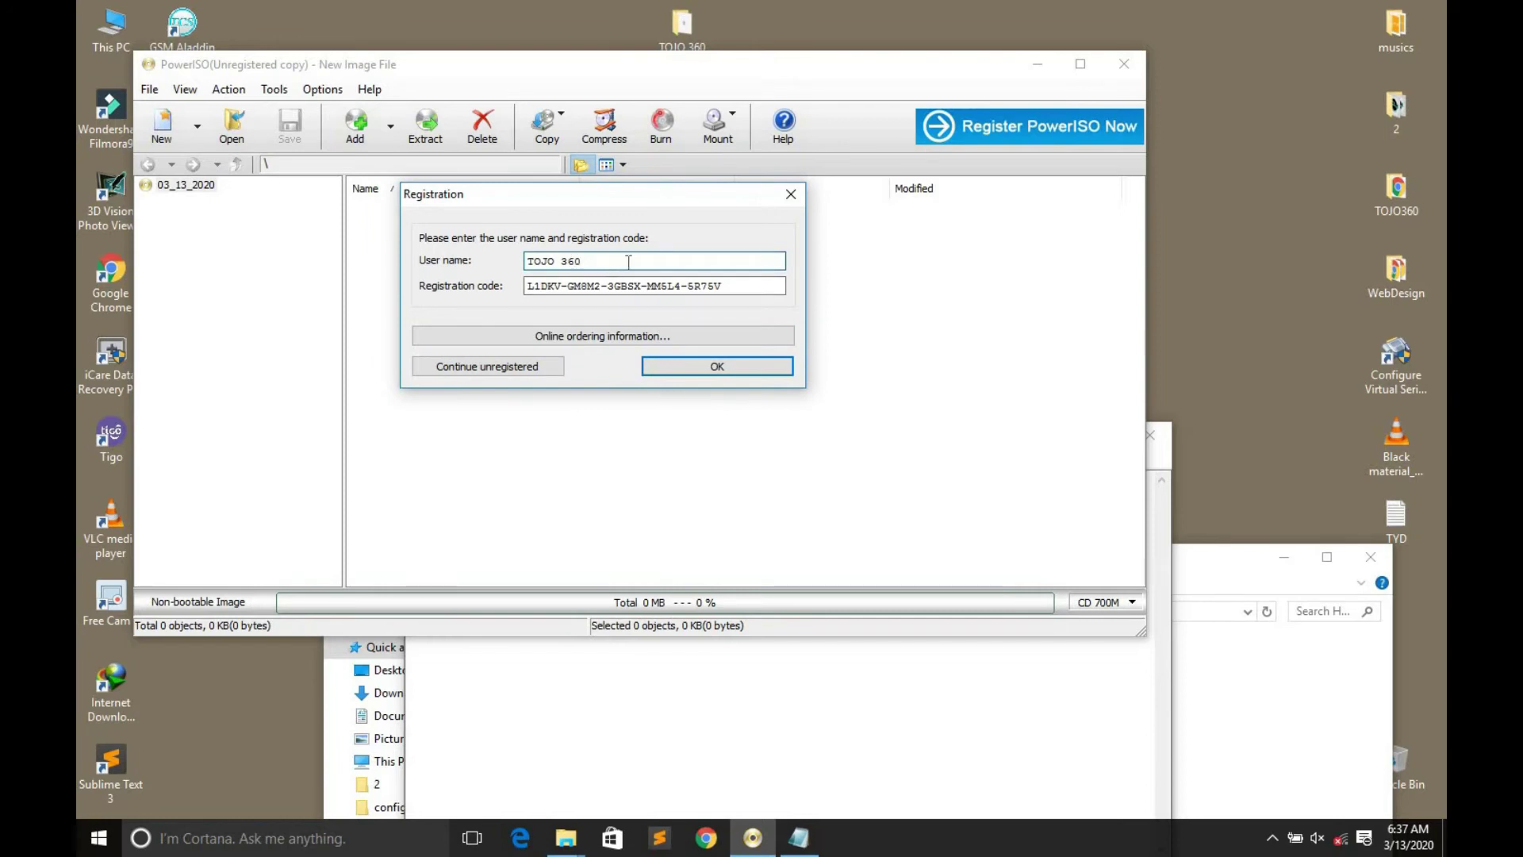
# Step: Submit the PowerISO registration with the entered user name and code, and close the resulting message box
pyautogui.click(724, 371)
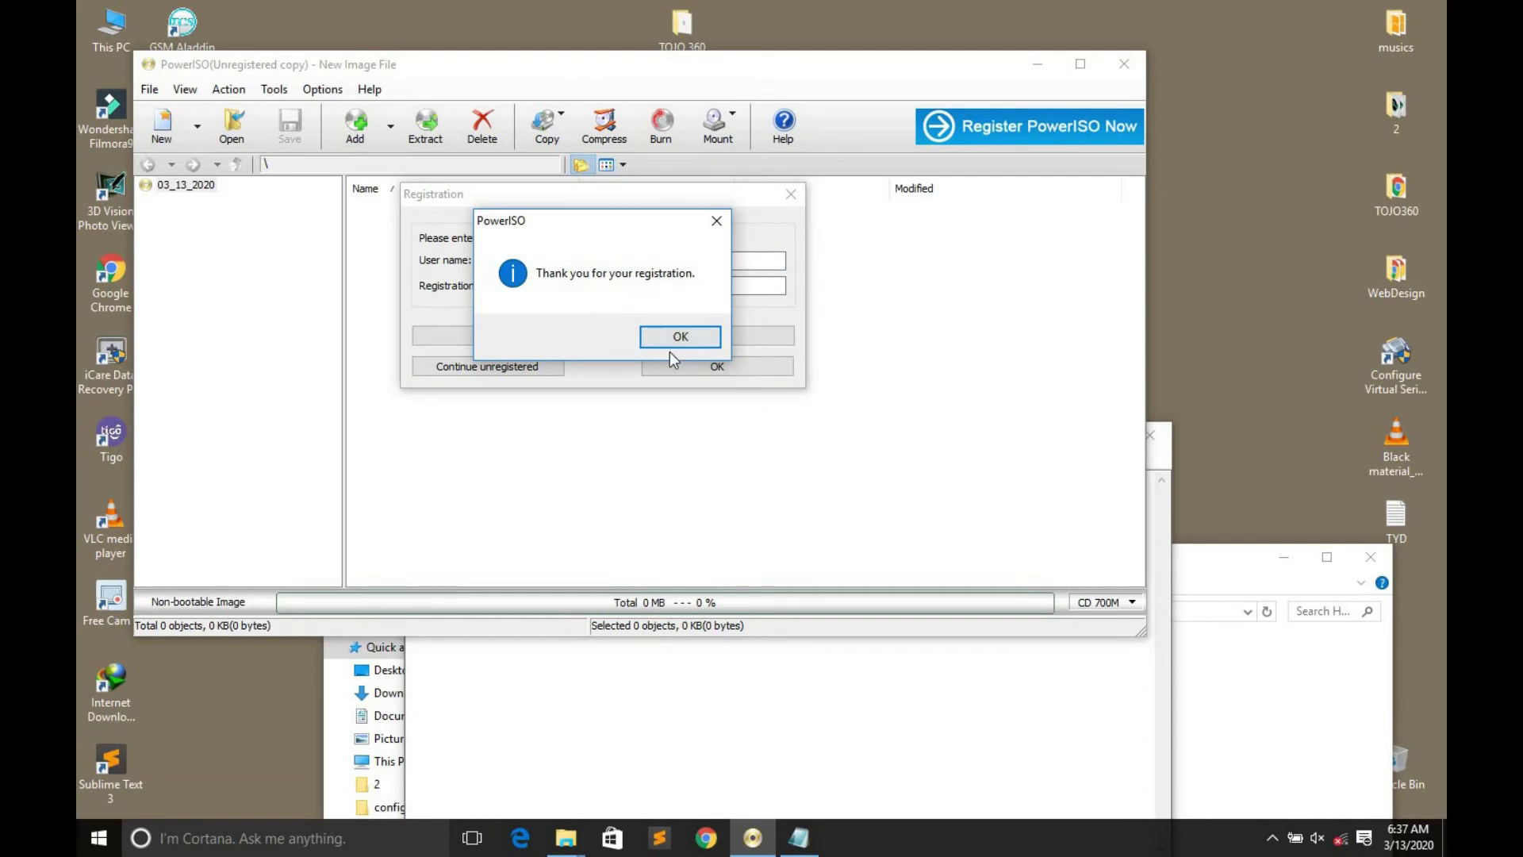
pyautogui.moveTo(641, 229); pyautogui.dragTo(654, 280)
pyautogui.click(683, 388)
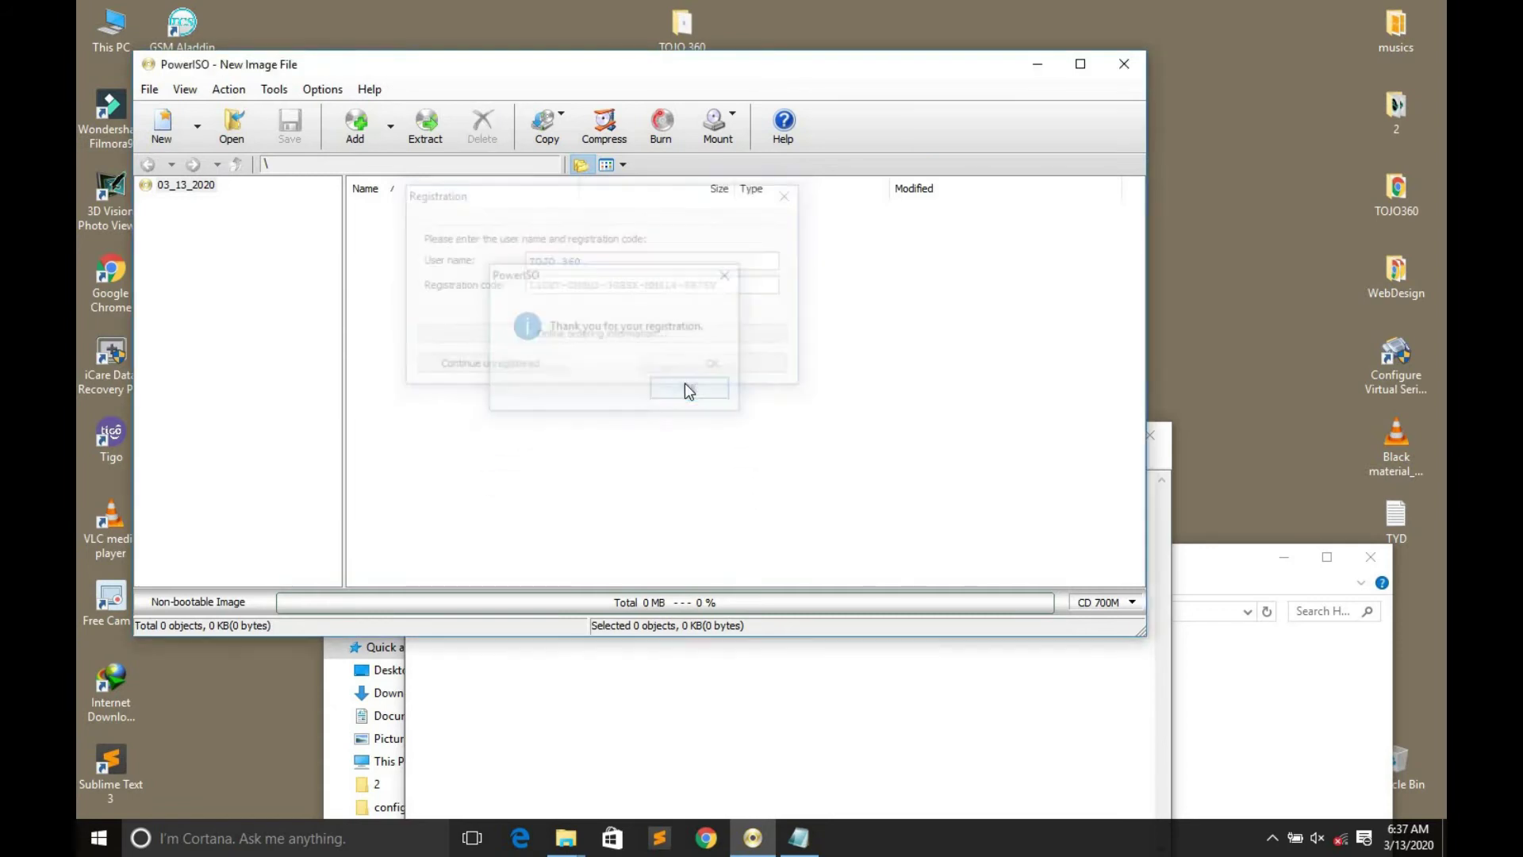
# Step: Close the TOJO KEY text file and the HACK folder window, and refresh the desktop
pyautogui.rightClick(1225, 146)
pyautogui.click(1257, 199)
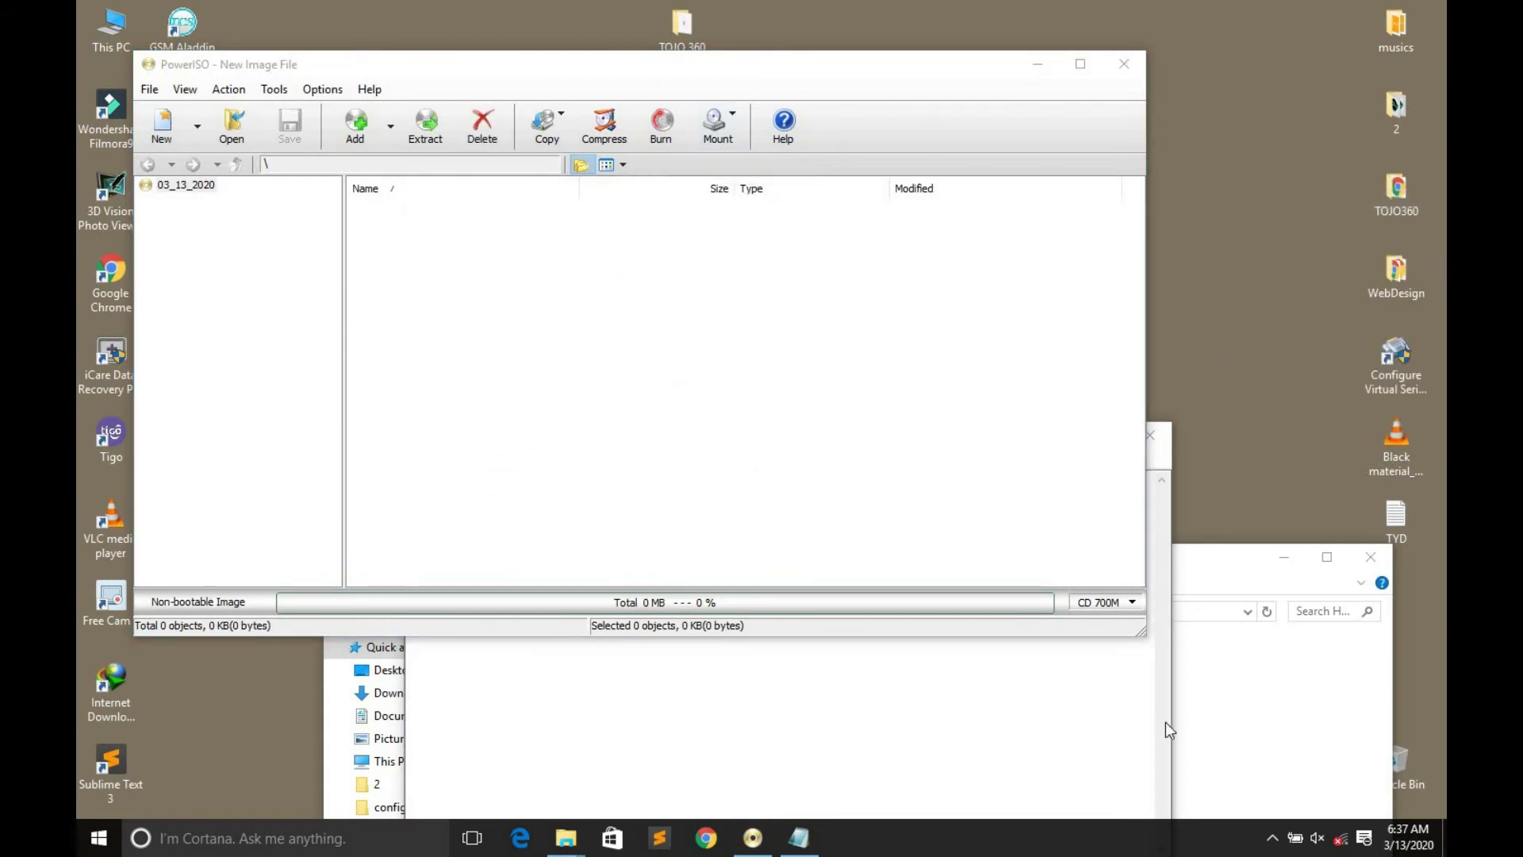
pyautogui.click(1150, 435)
pyautogui.click(1370, 557)
pyautogui.rightClick(1103, 266)
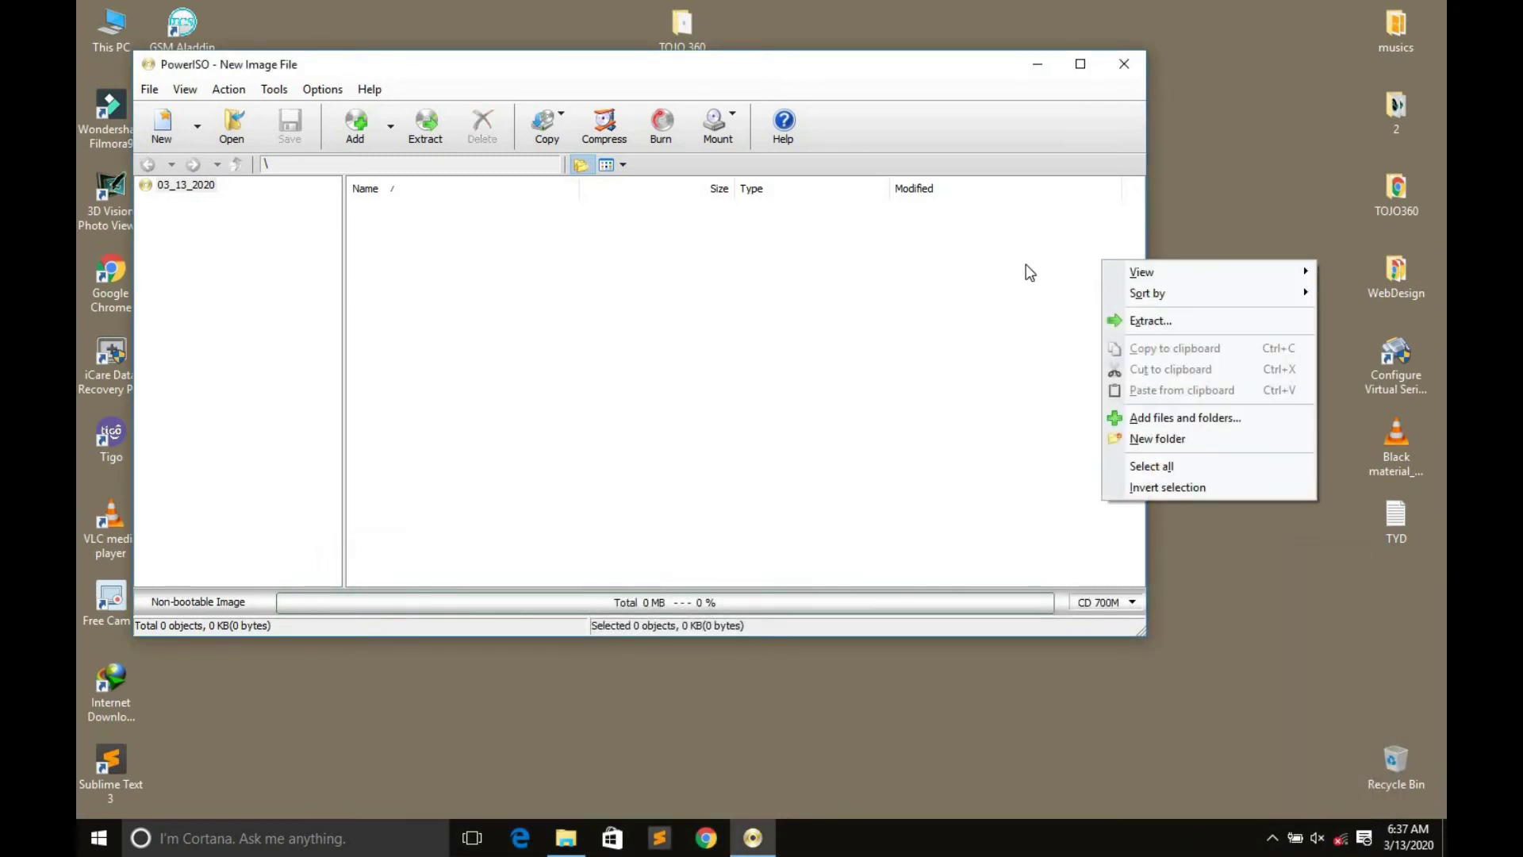
pyautogui.click(1198, 204)
pyautogui.rightClick(1197, 203)
pyautogui.click(1204, 251)
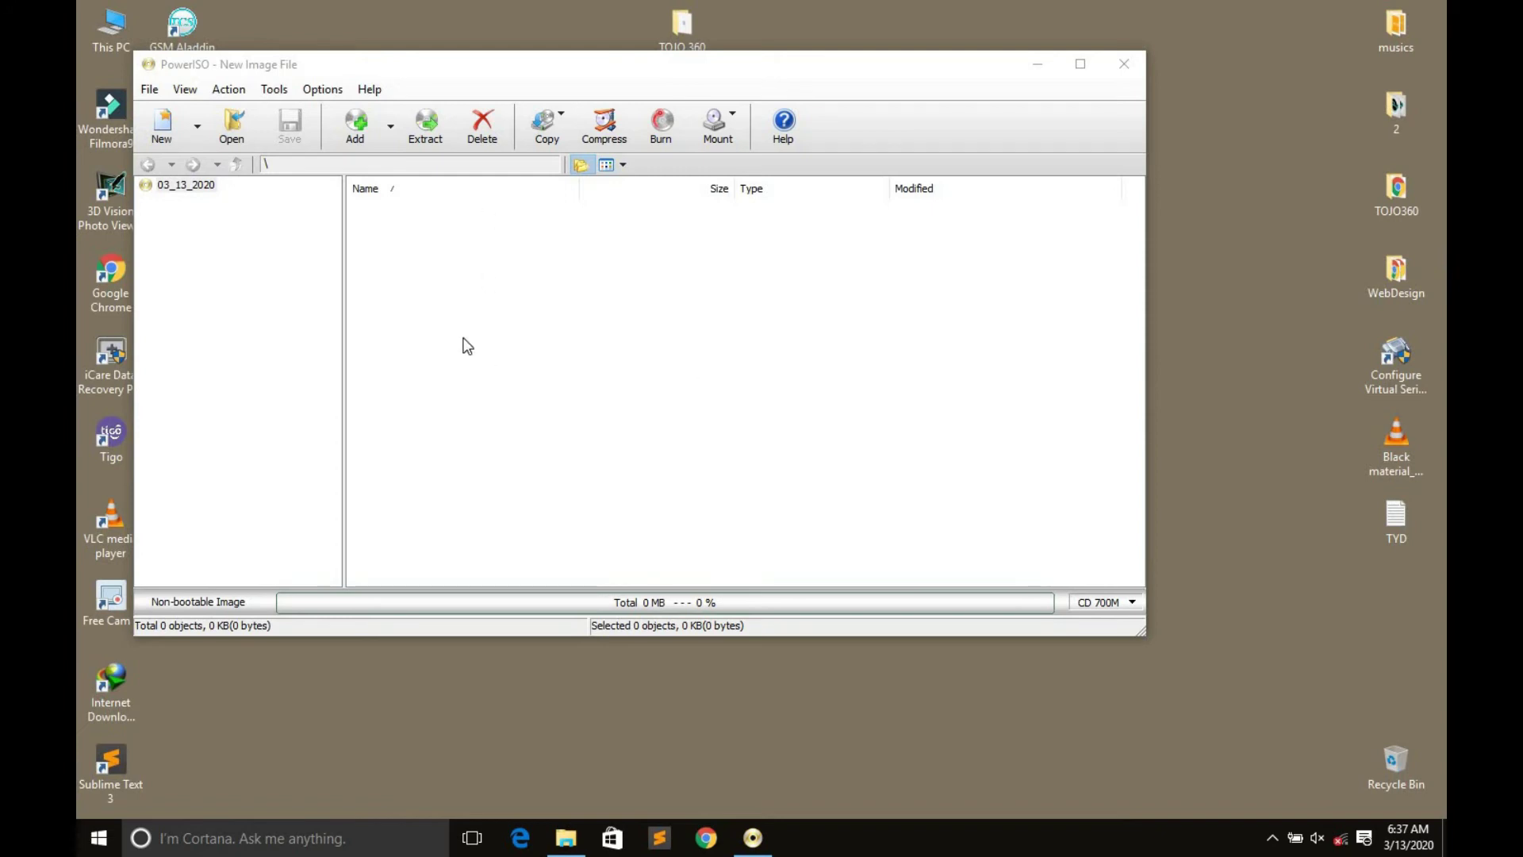
# Step: Start creating a bootable USB drive and load WINDOWS 7 from the OS folder on drive D as its image file
pyautogui.click(274, 91)
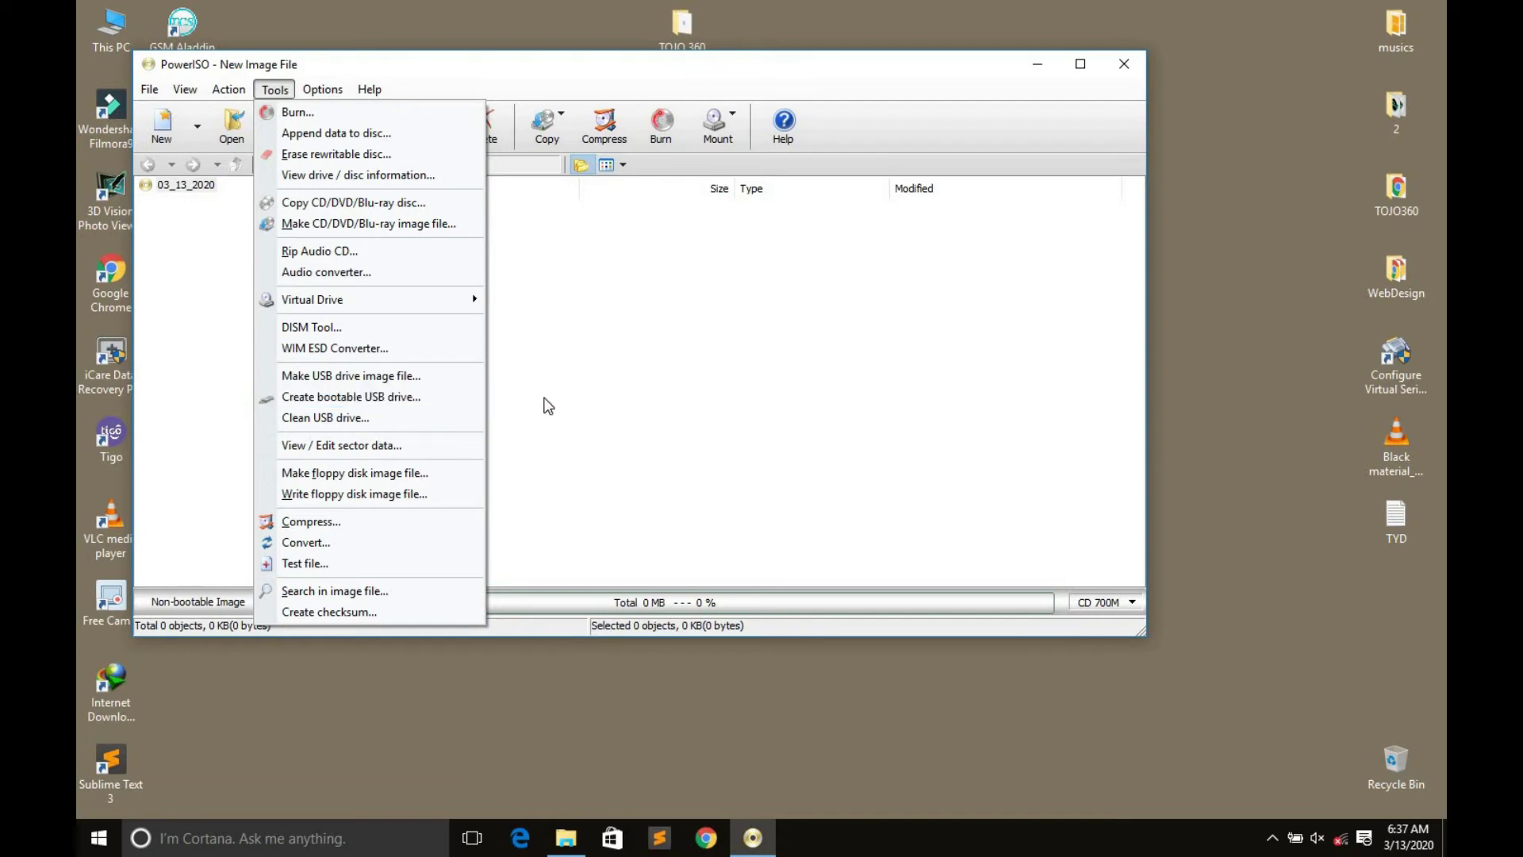
pyautogui.click(308, 396)
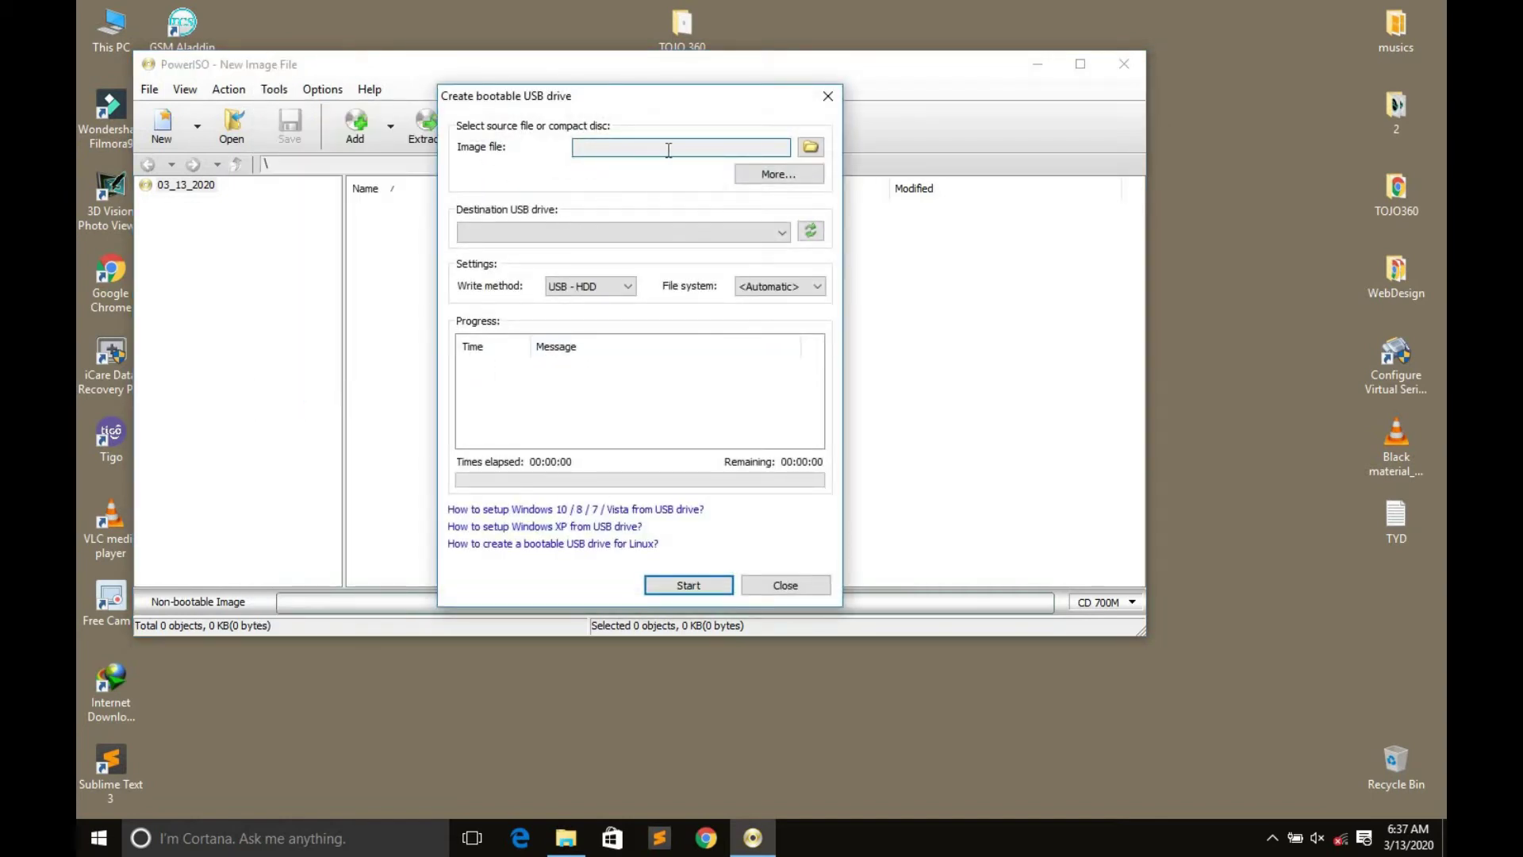
pyautogui.click(810, 150)
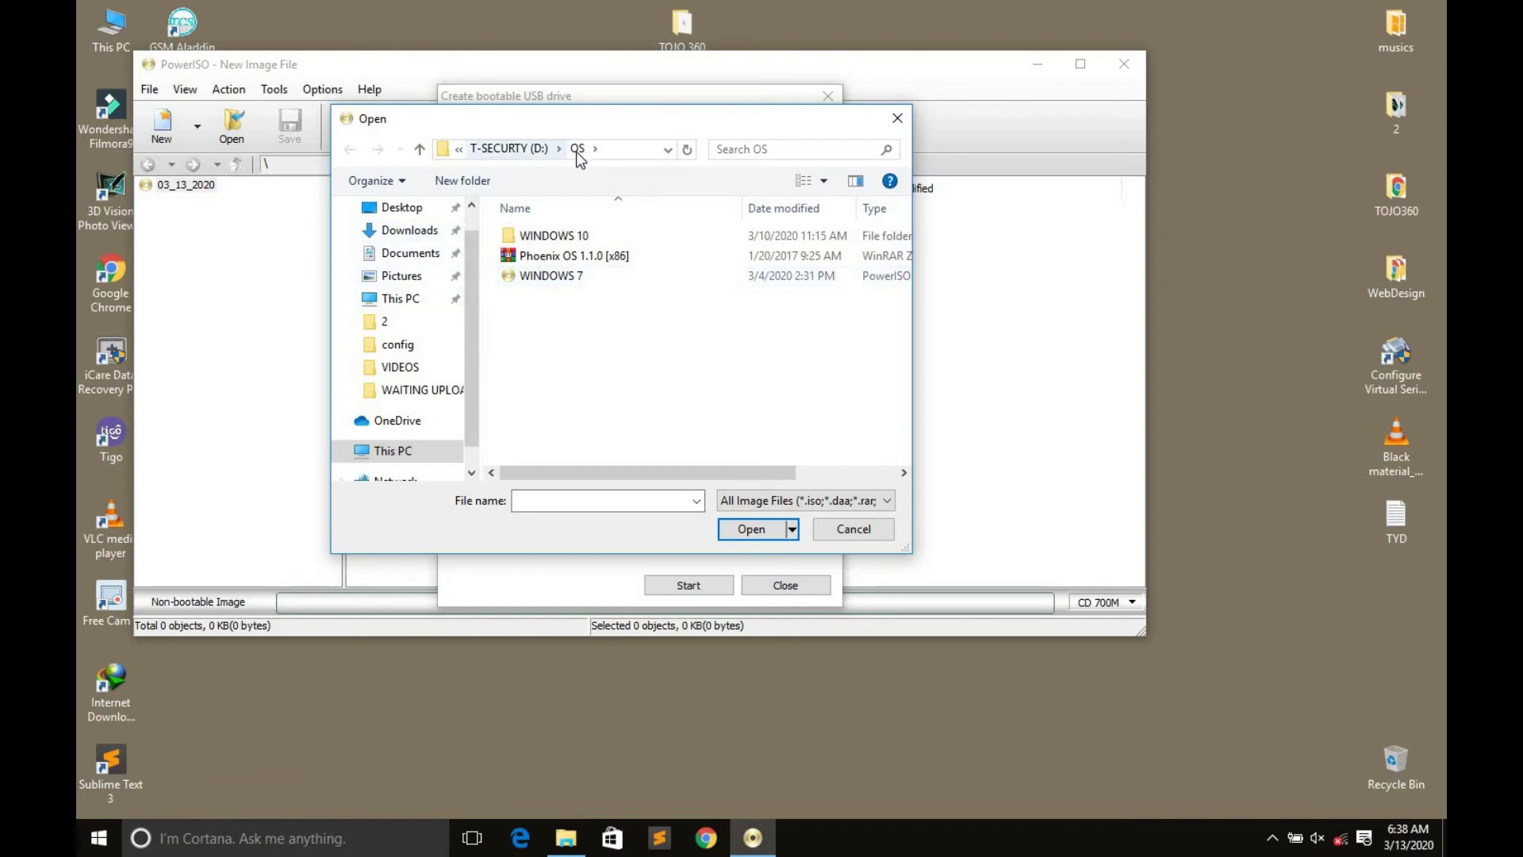
pyautogui.click(550, 287)
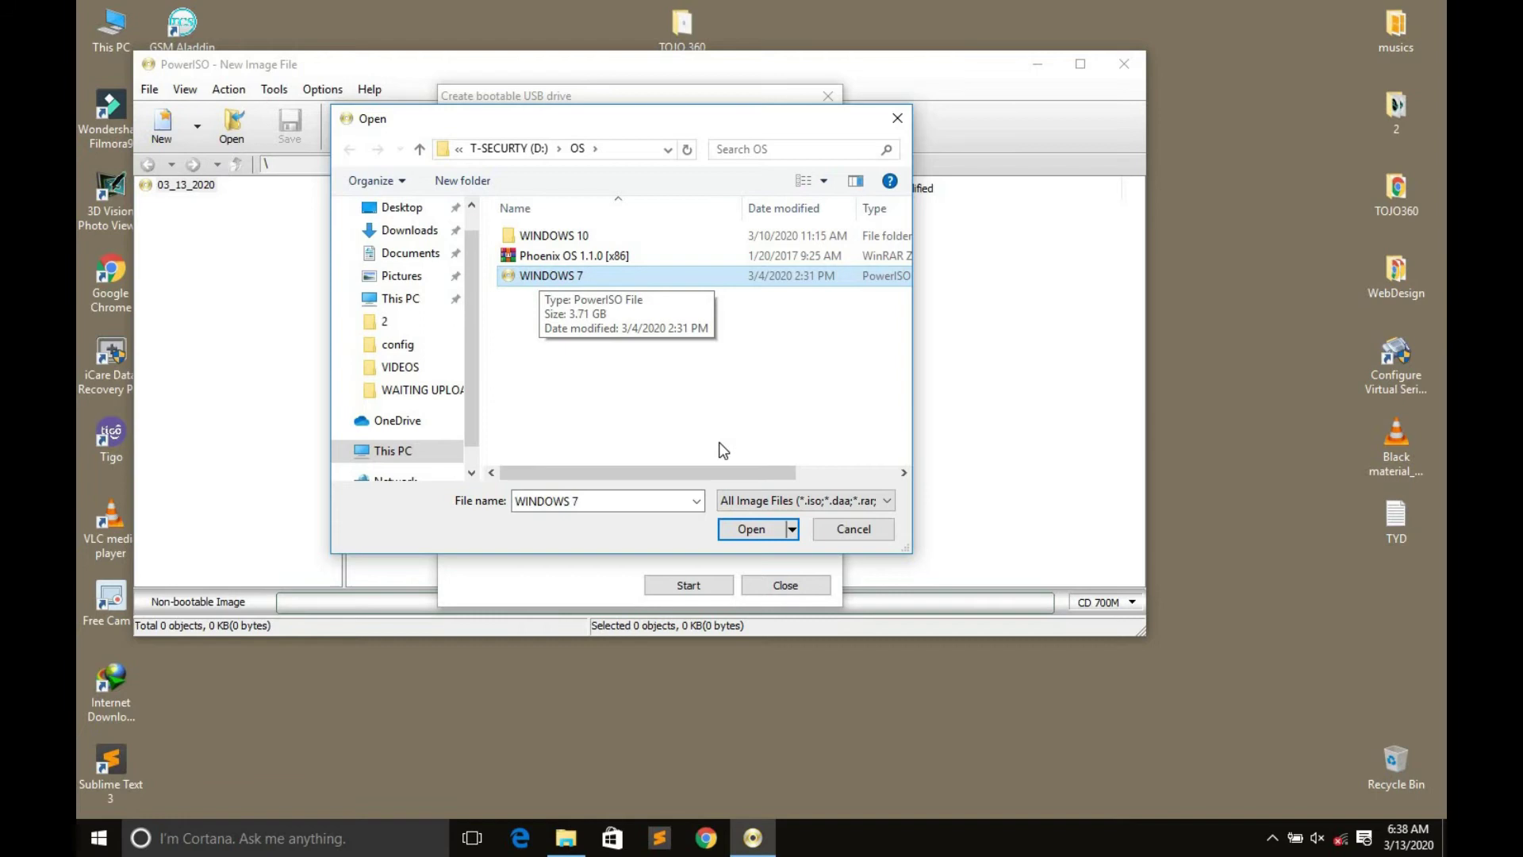
pyautogui.click(763, 526)
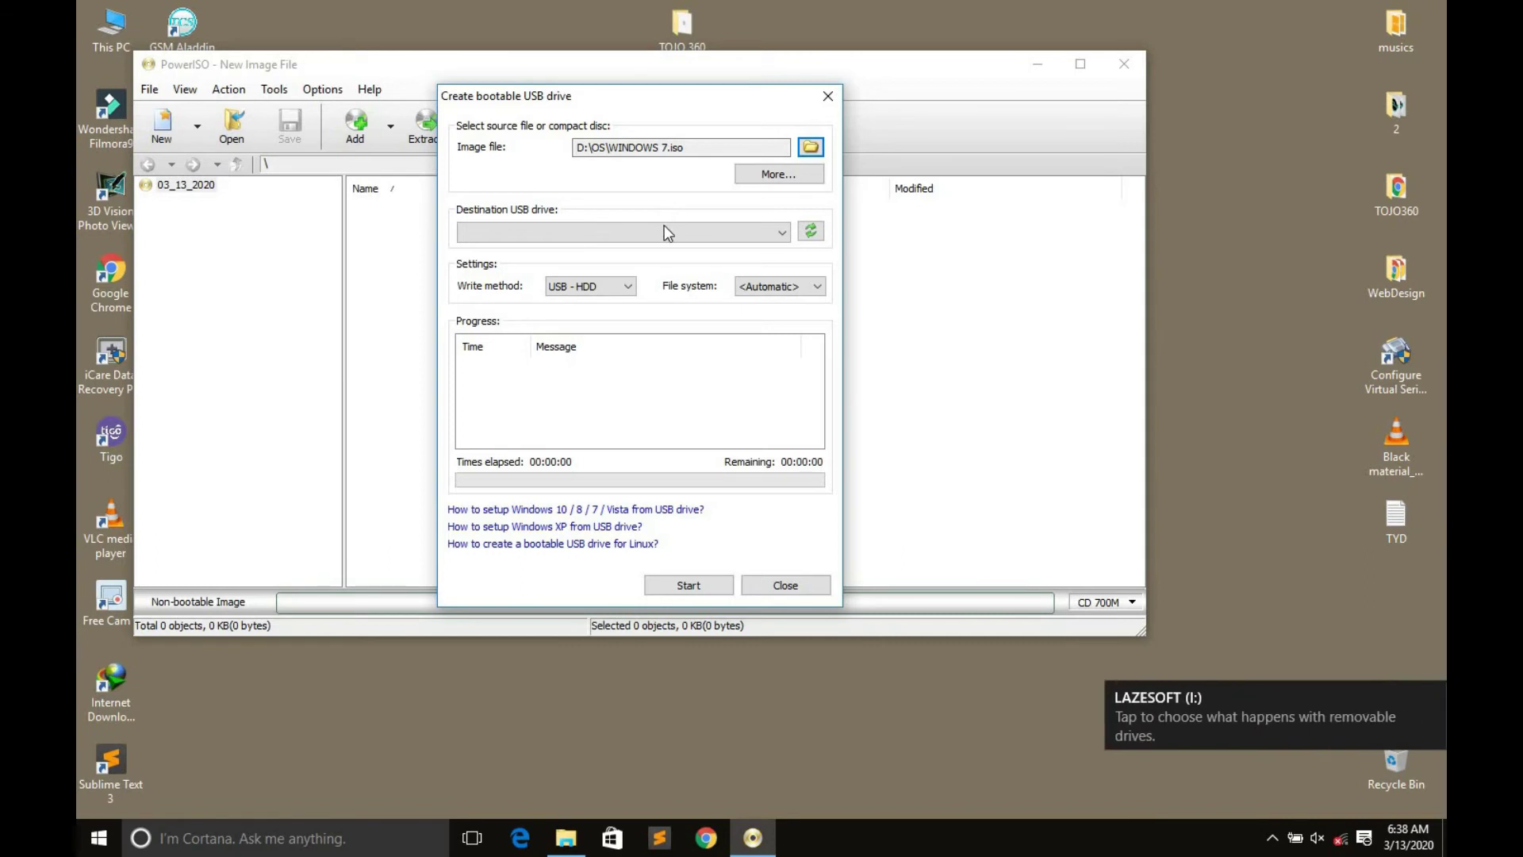
# Step: Refresh the USB drive list, choose Generic Flash Disk (I: 8 GB) as the destination, and start writing with overwriting of its data accepted
pyautogui.click(1427, 699)
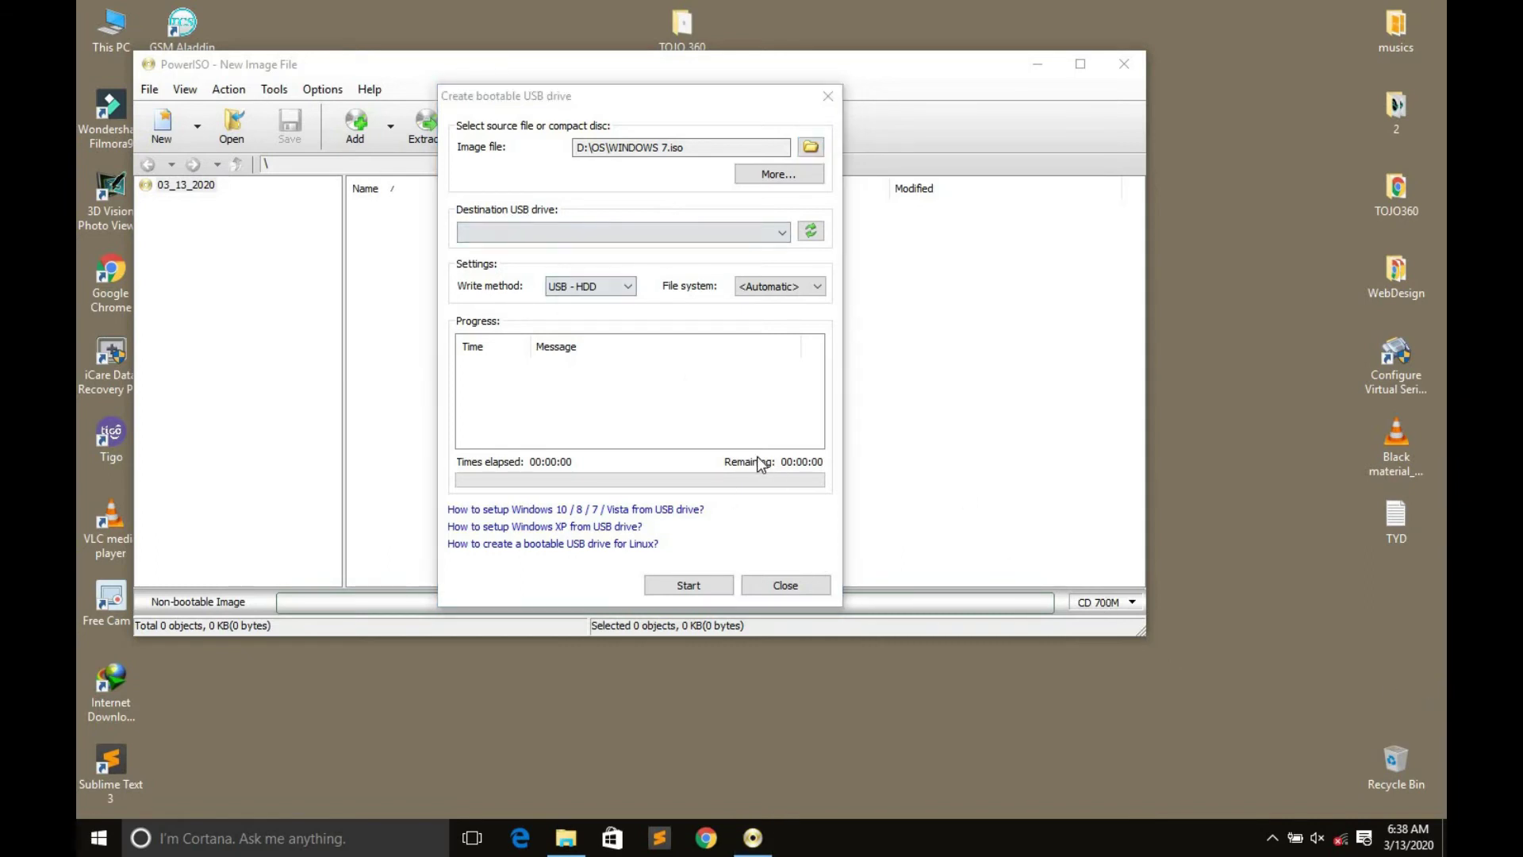
pyautogui.click(811, 234)
pyautogui.click(811, 232)
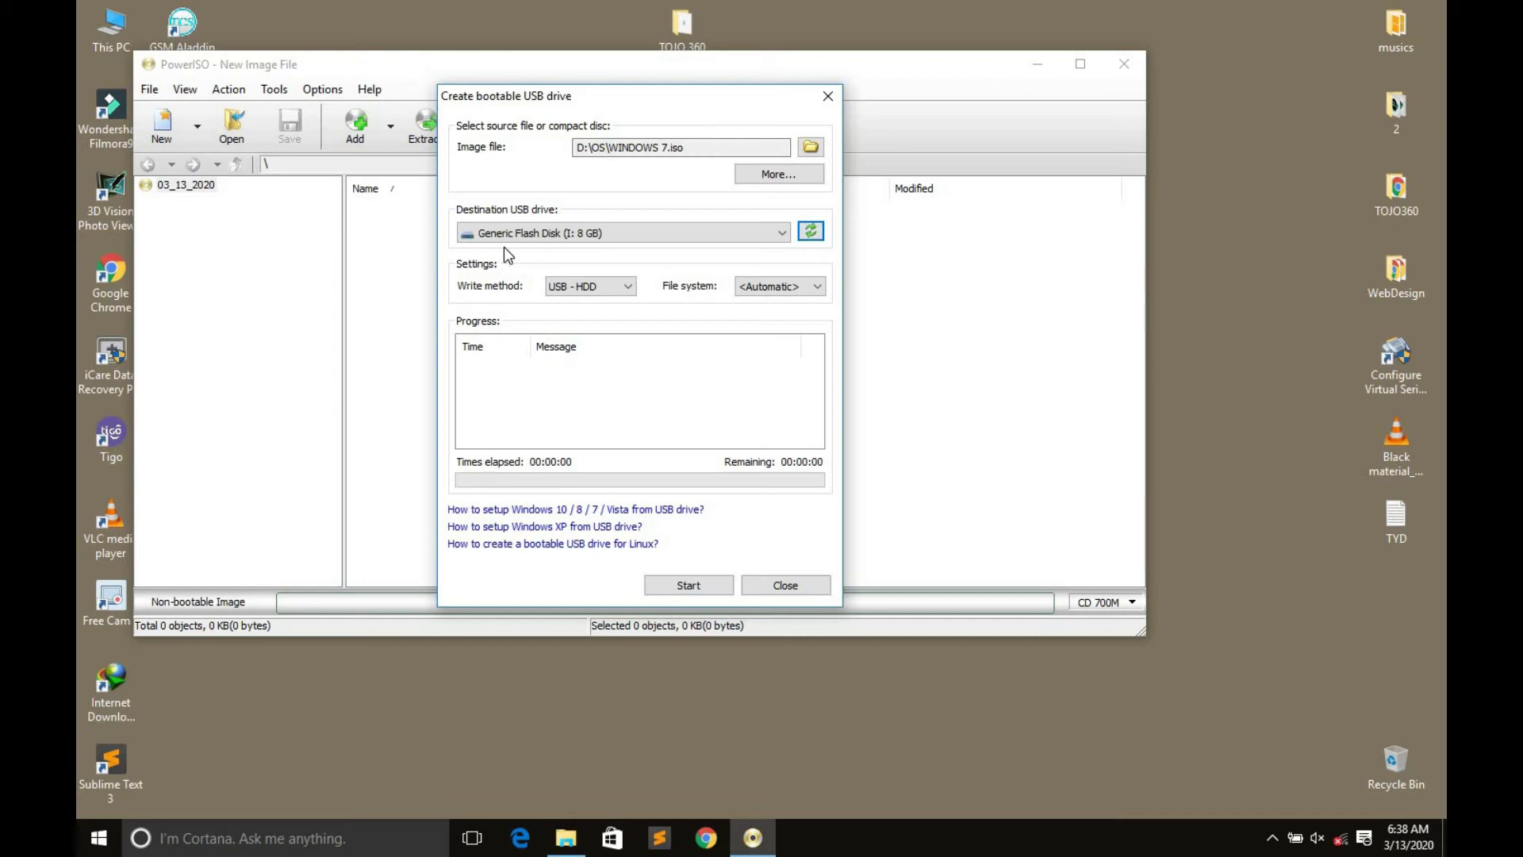
pyautogui.click(781, 236)
pyautogui.click(761, 249)
pyautogui.click(780, 233)
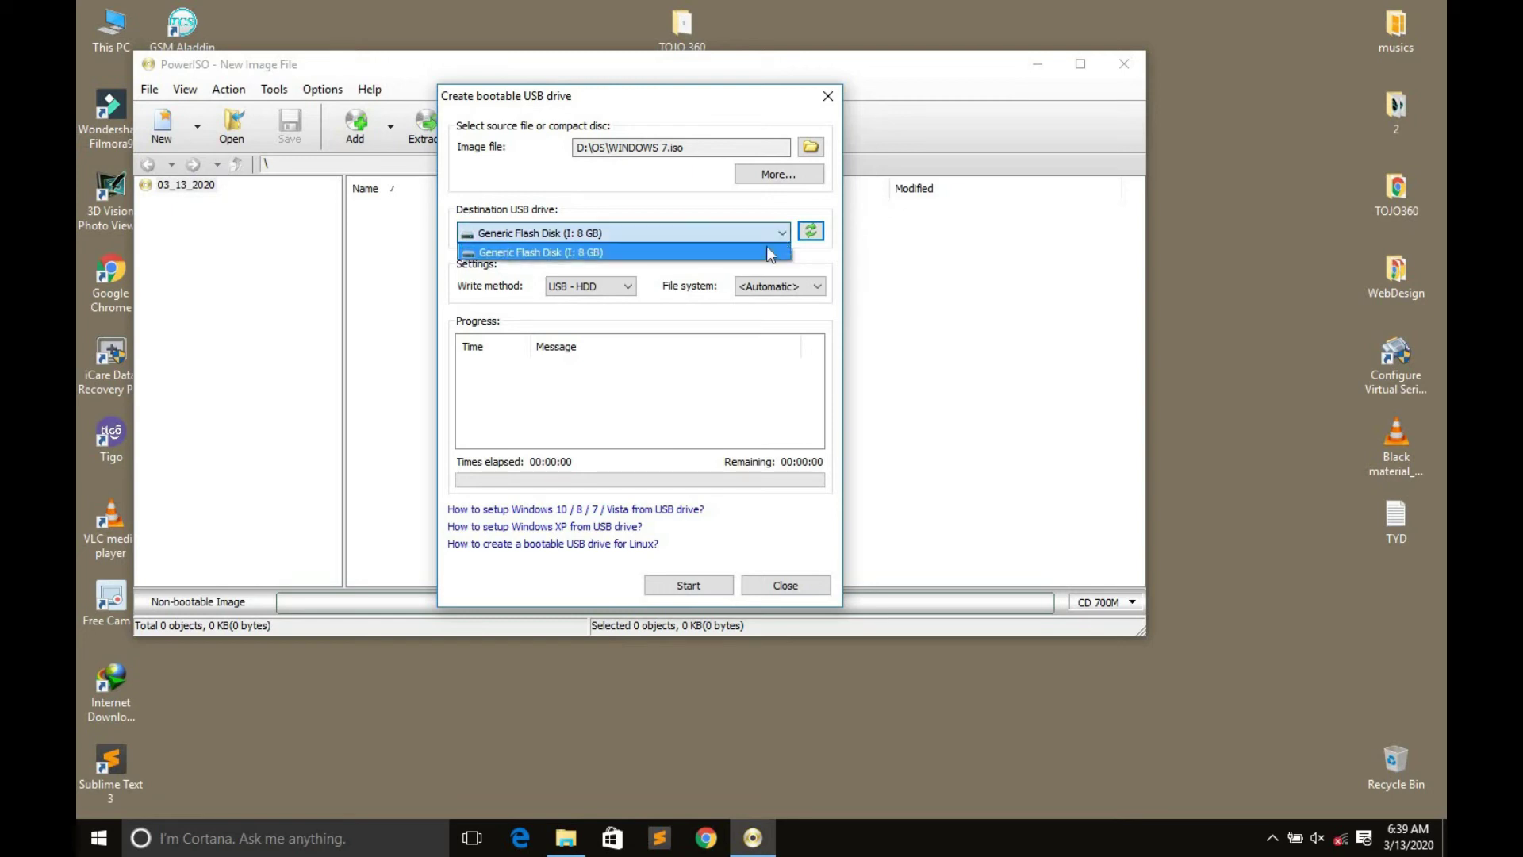
pyautogui.click(703, 256)
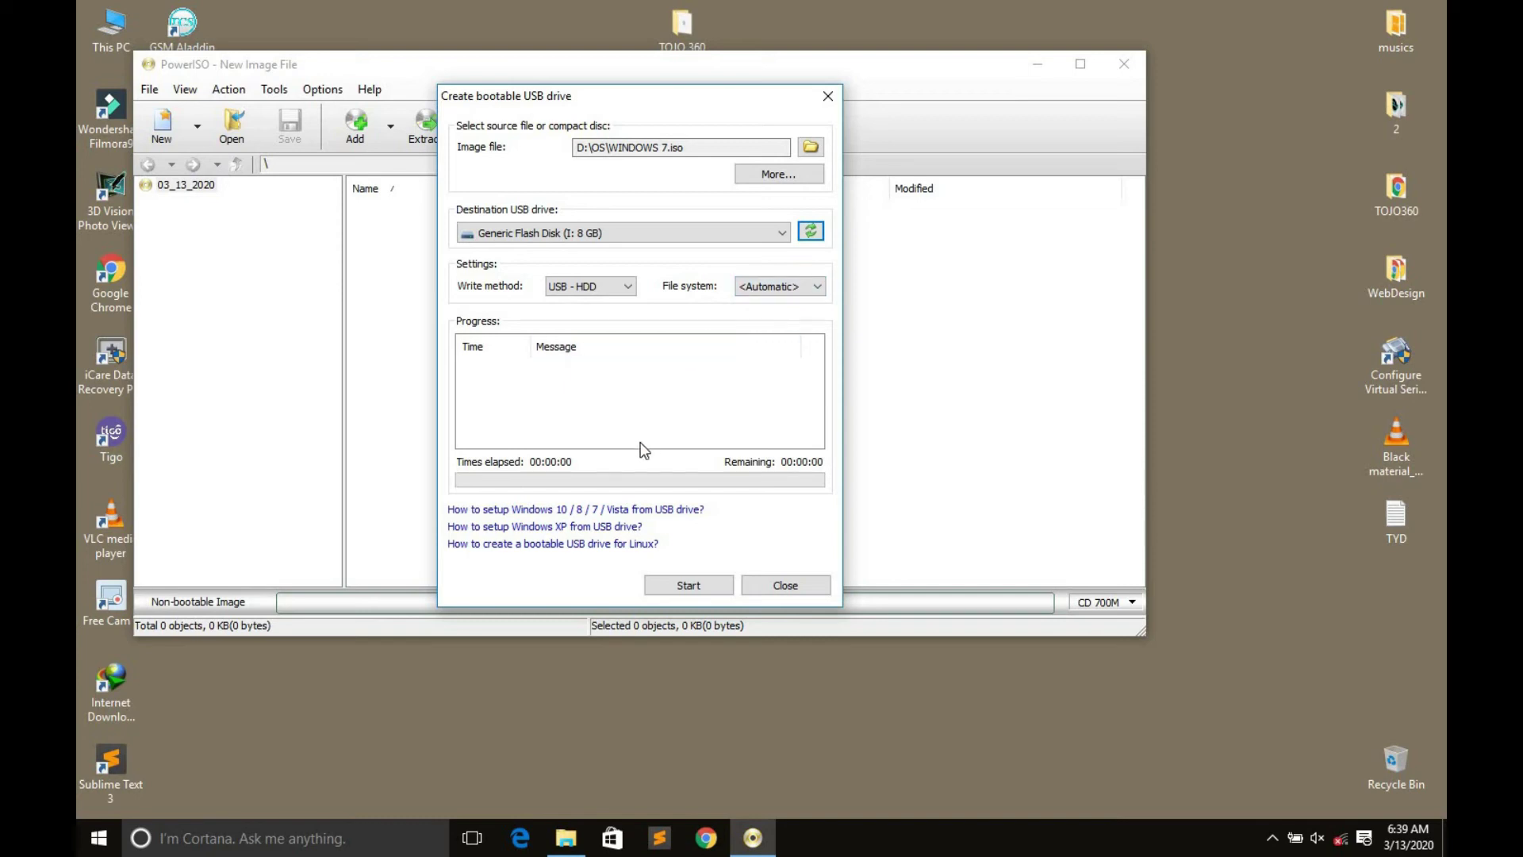
pyautogui.click(682, 584)
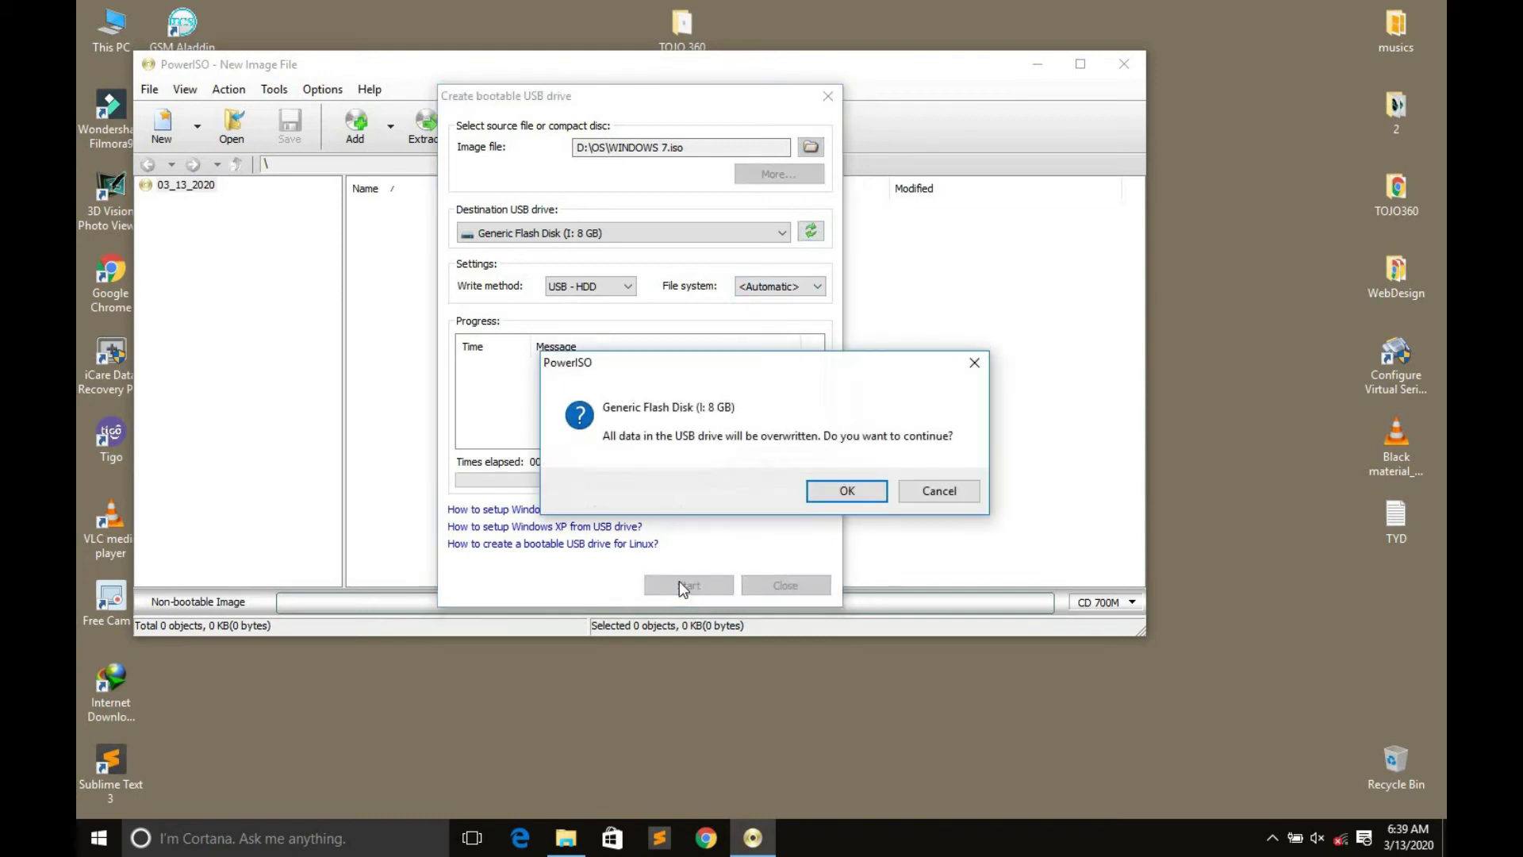
pyautogui.click(841, 490)
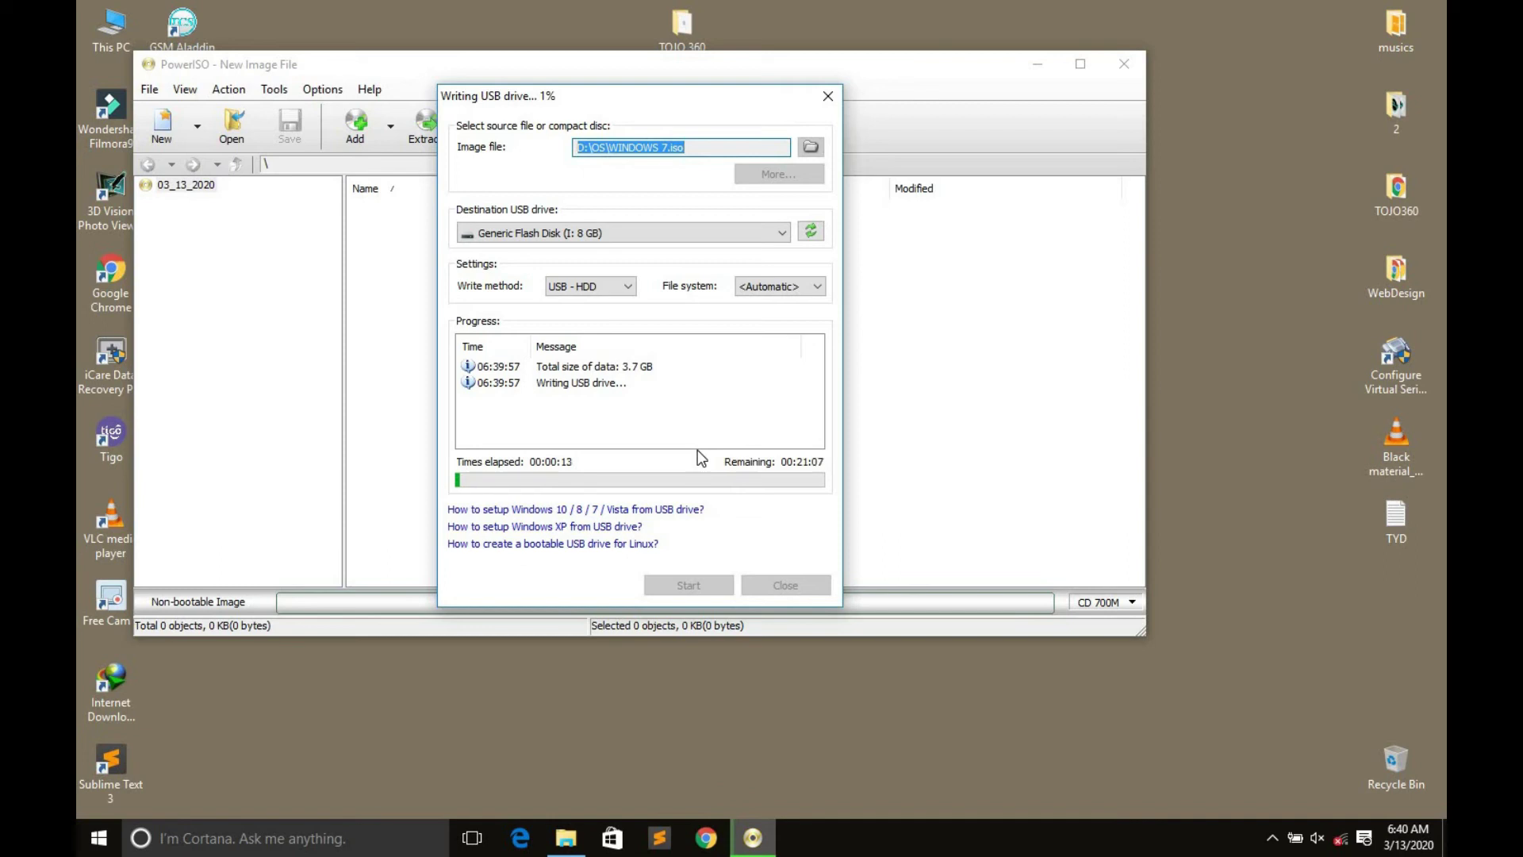
# Step: Examine the LAZESOFT (I:) flash drive in This PC while the image is being written, and close the window
pyautogui.doubleClick(119, 49)
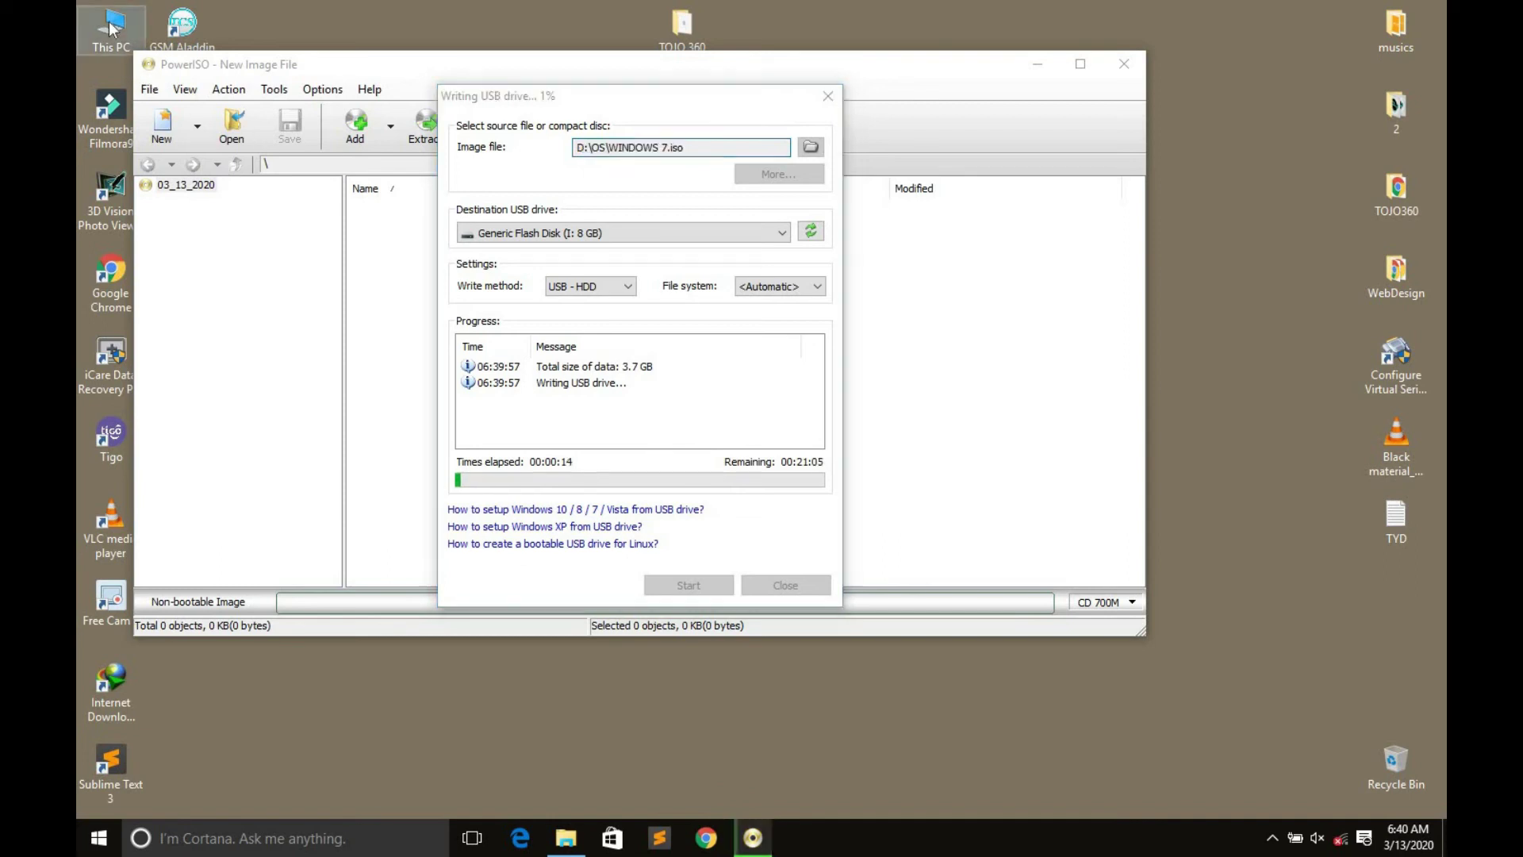
pyautogui.click(468, 391)
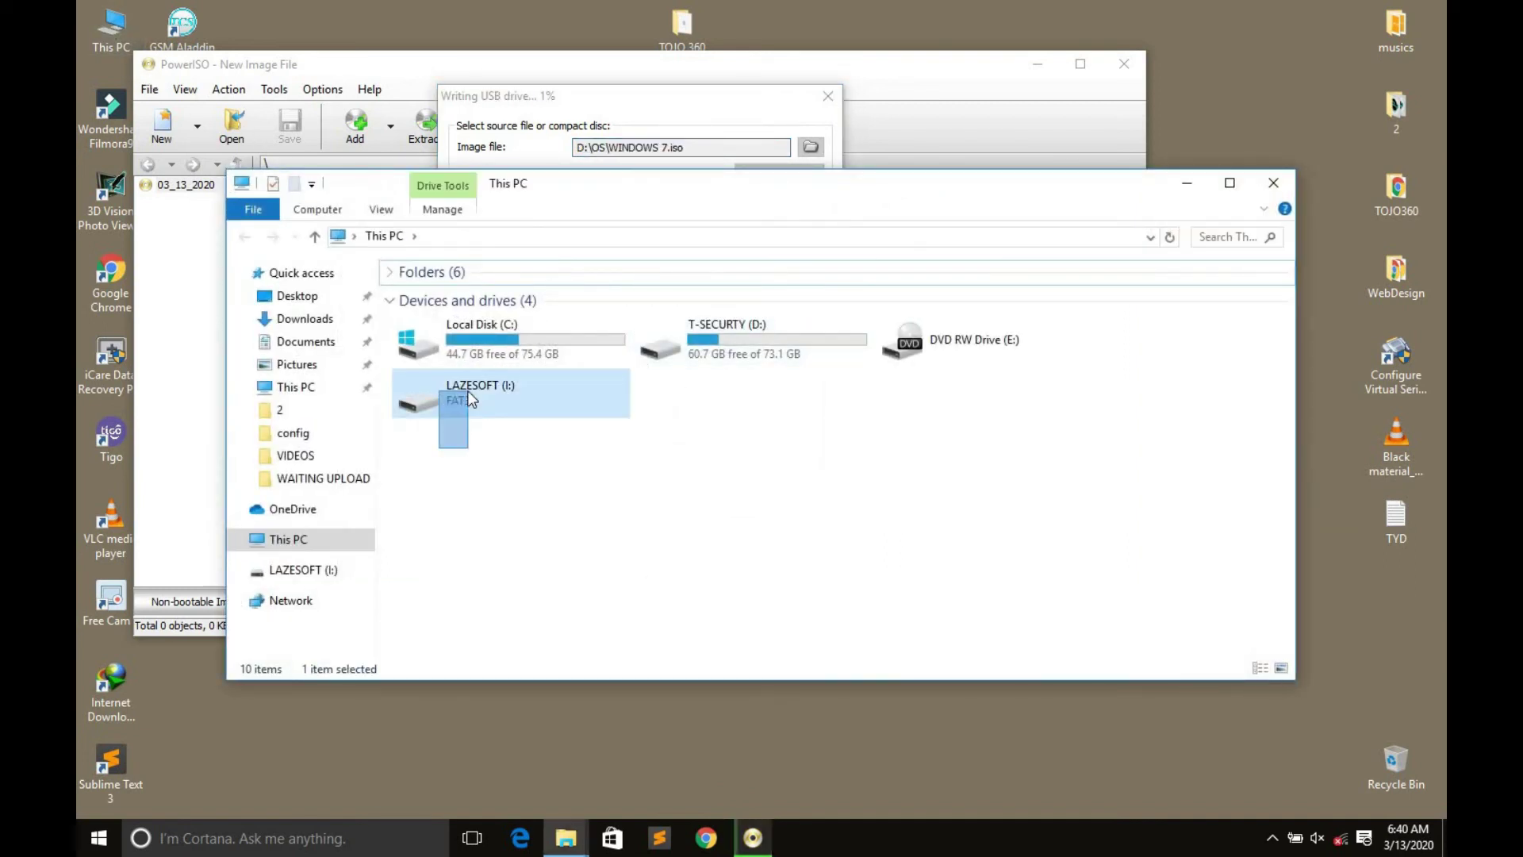
pyautogui.click(555, 452)
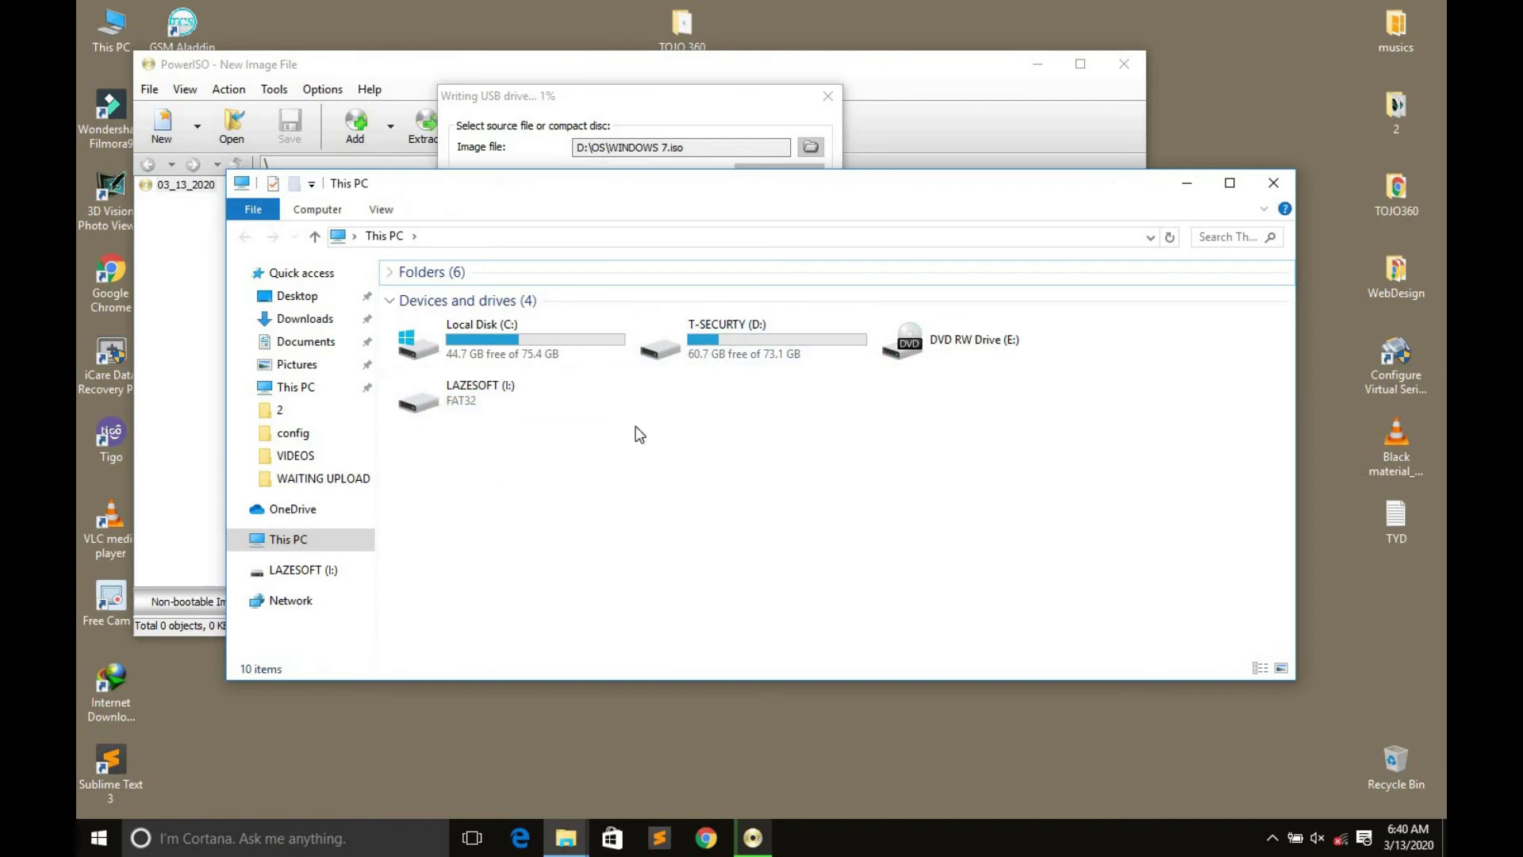
pyautogui.click(699, 332)
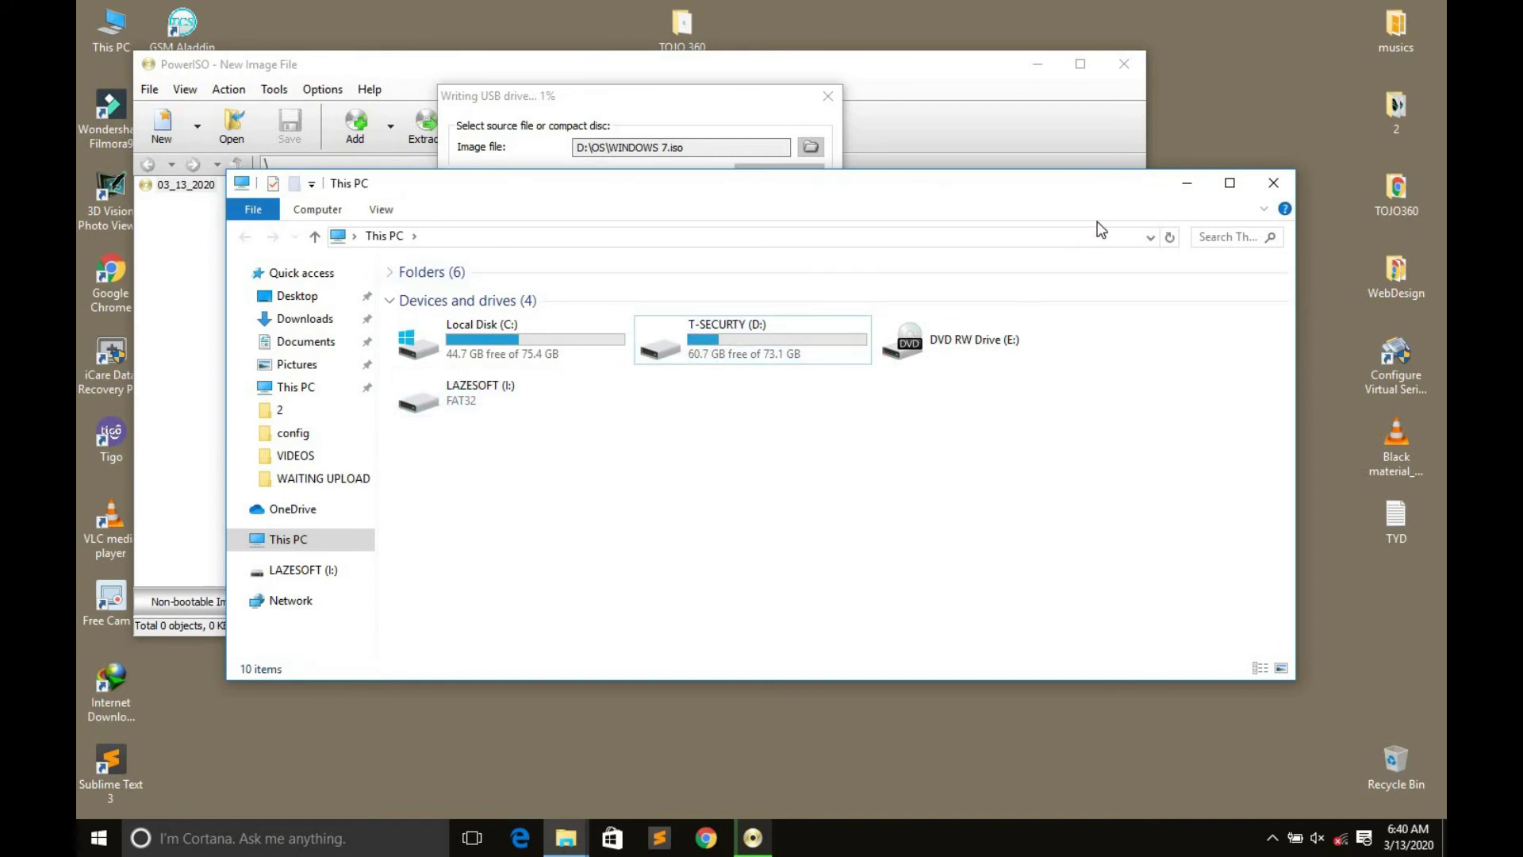
pyautogui.click(1187, 184)
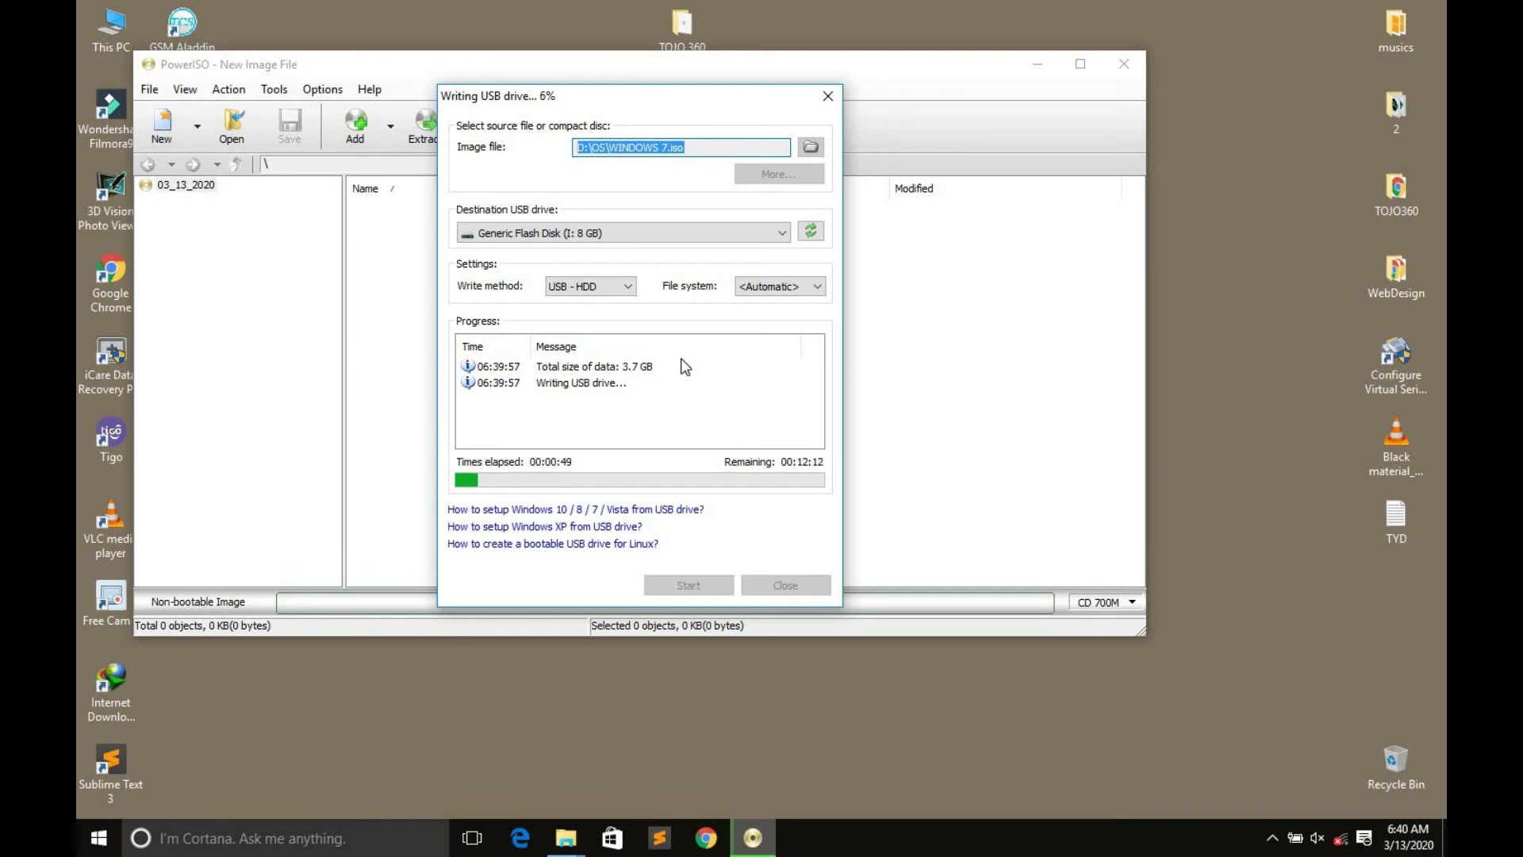
pyautogui.doubleClick(111, 30)
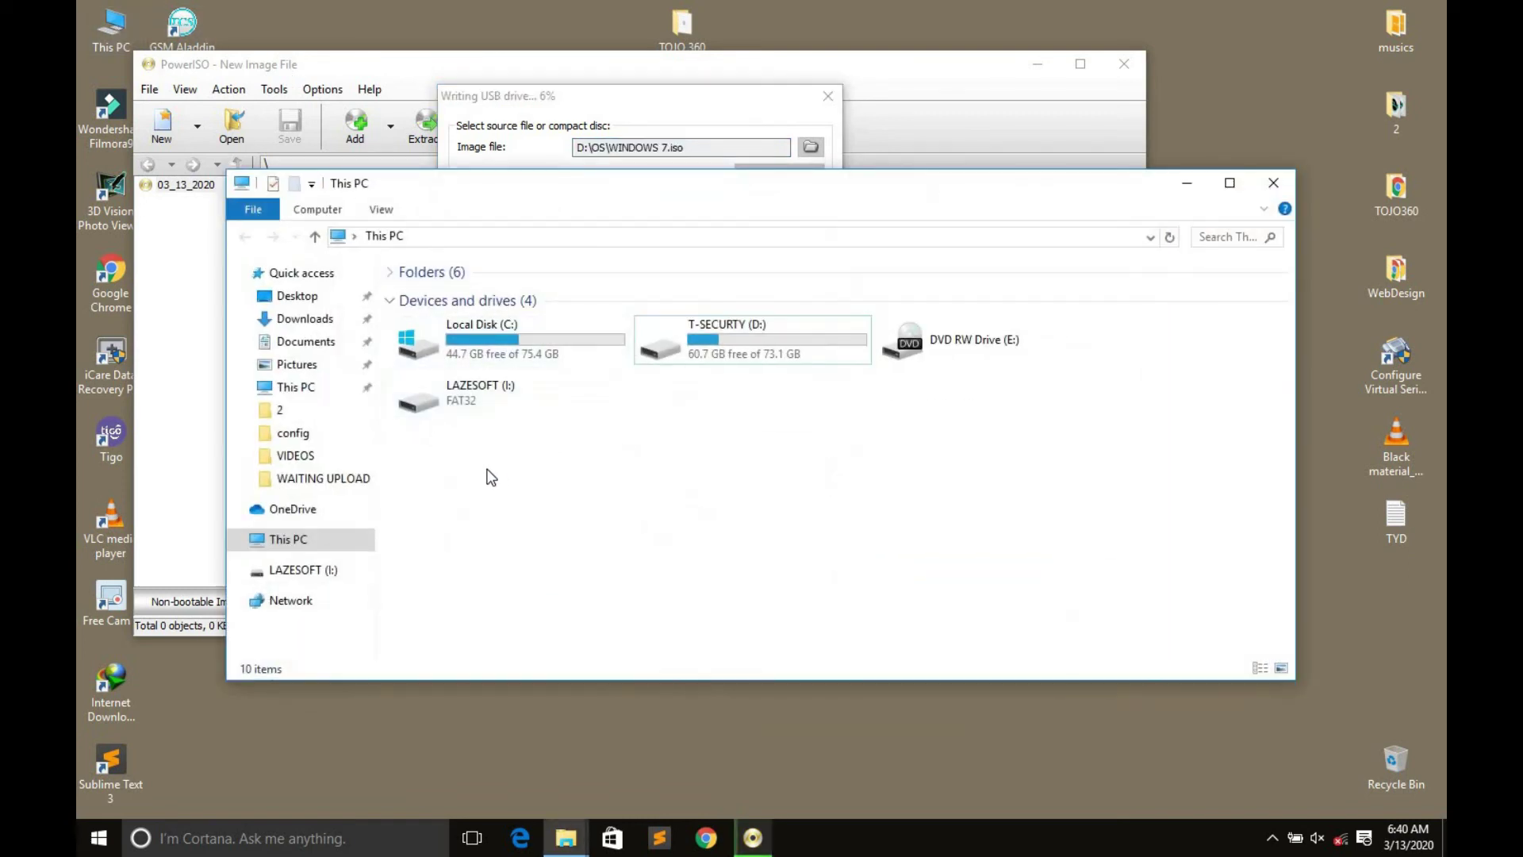
pyautogui.click(495, 385)
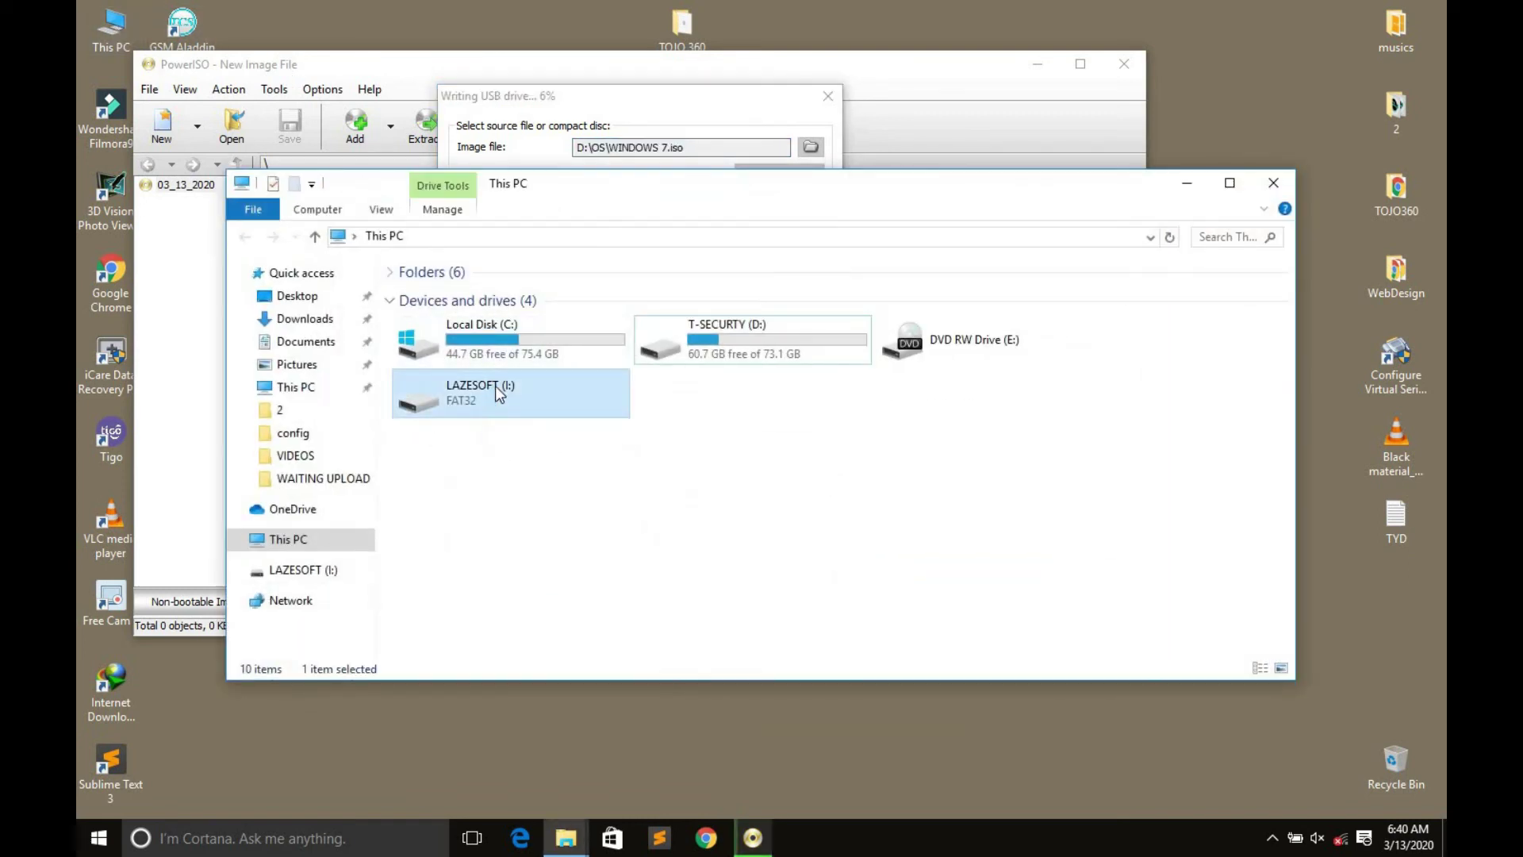
pyautogui.click(489, 459)
pyautogui.click(1273, 183)
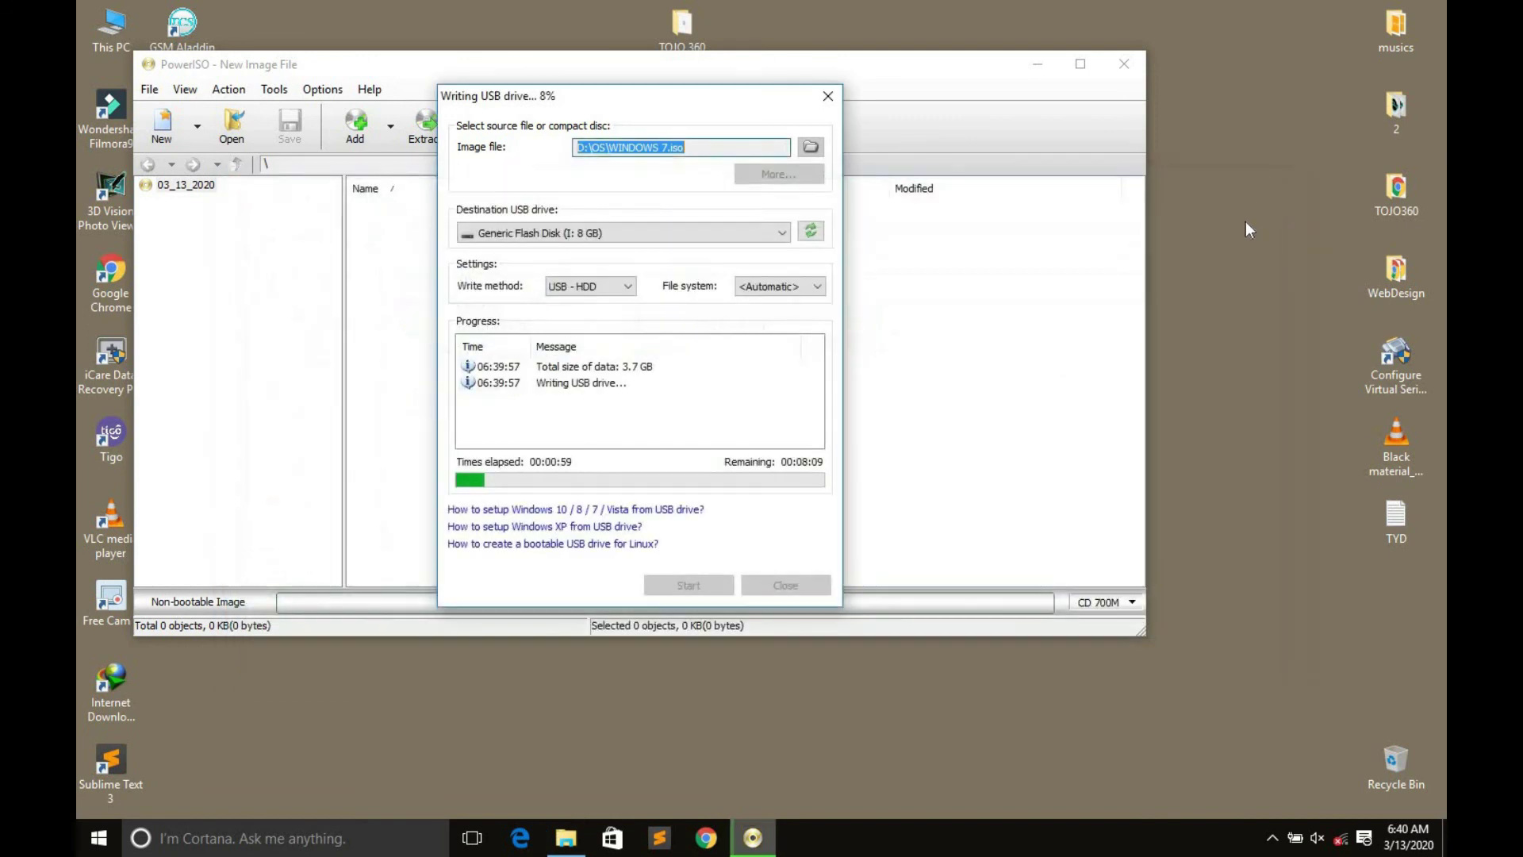
pyautogui.rightClick(1239, 259)
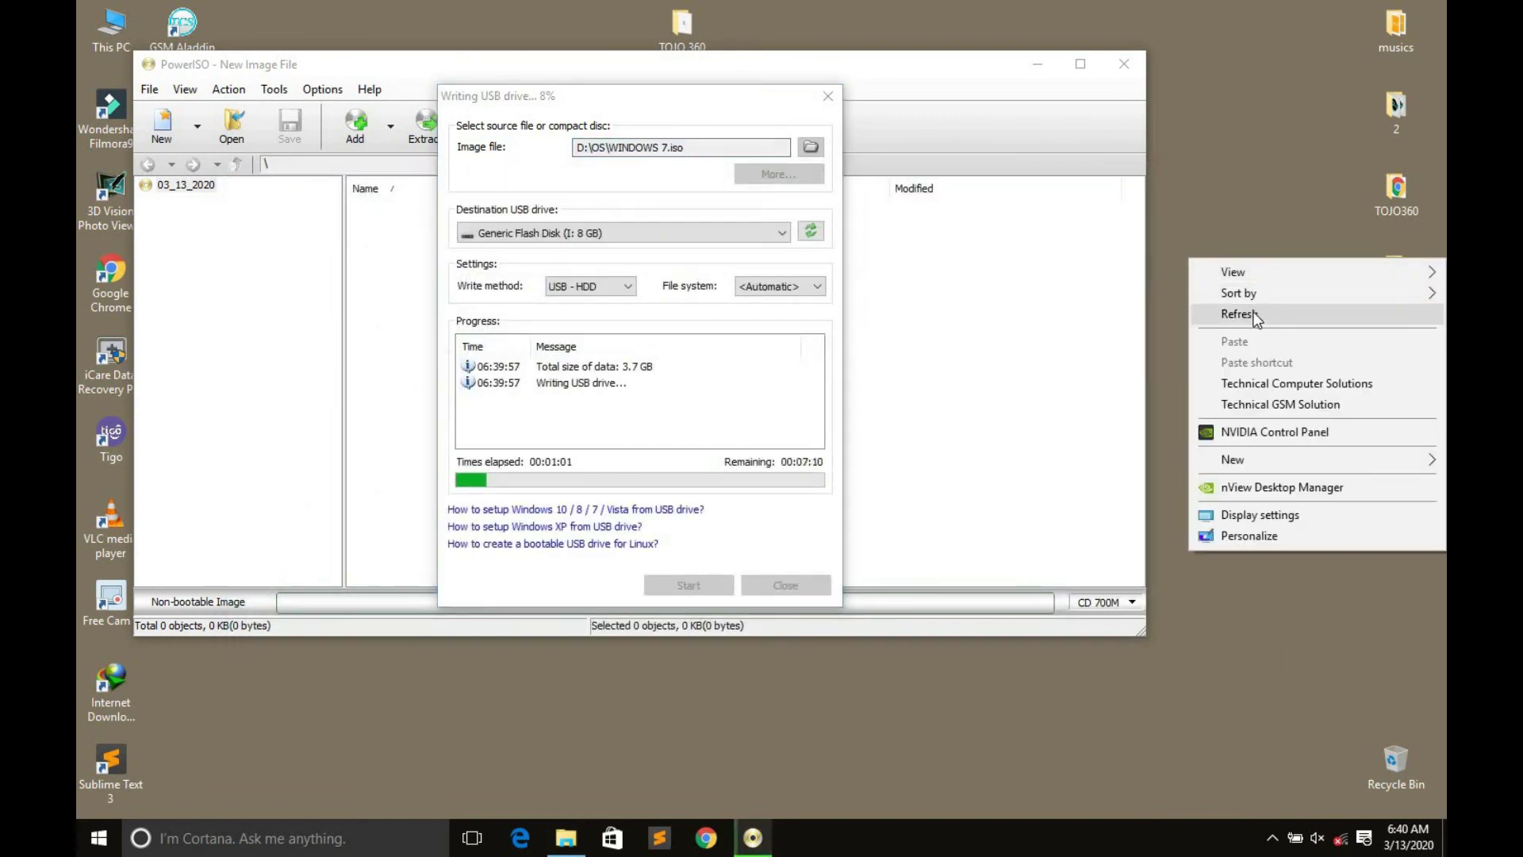
pyautogui.click(1219, 316)
pyautogui.rightClick(1218, 316)
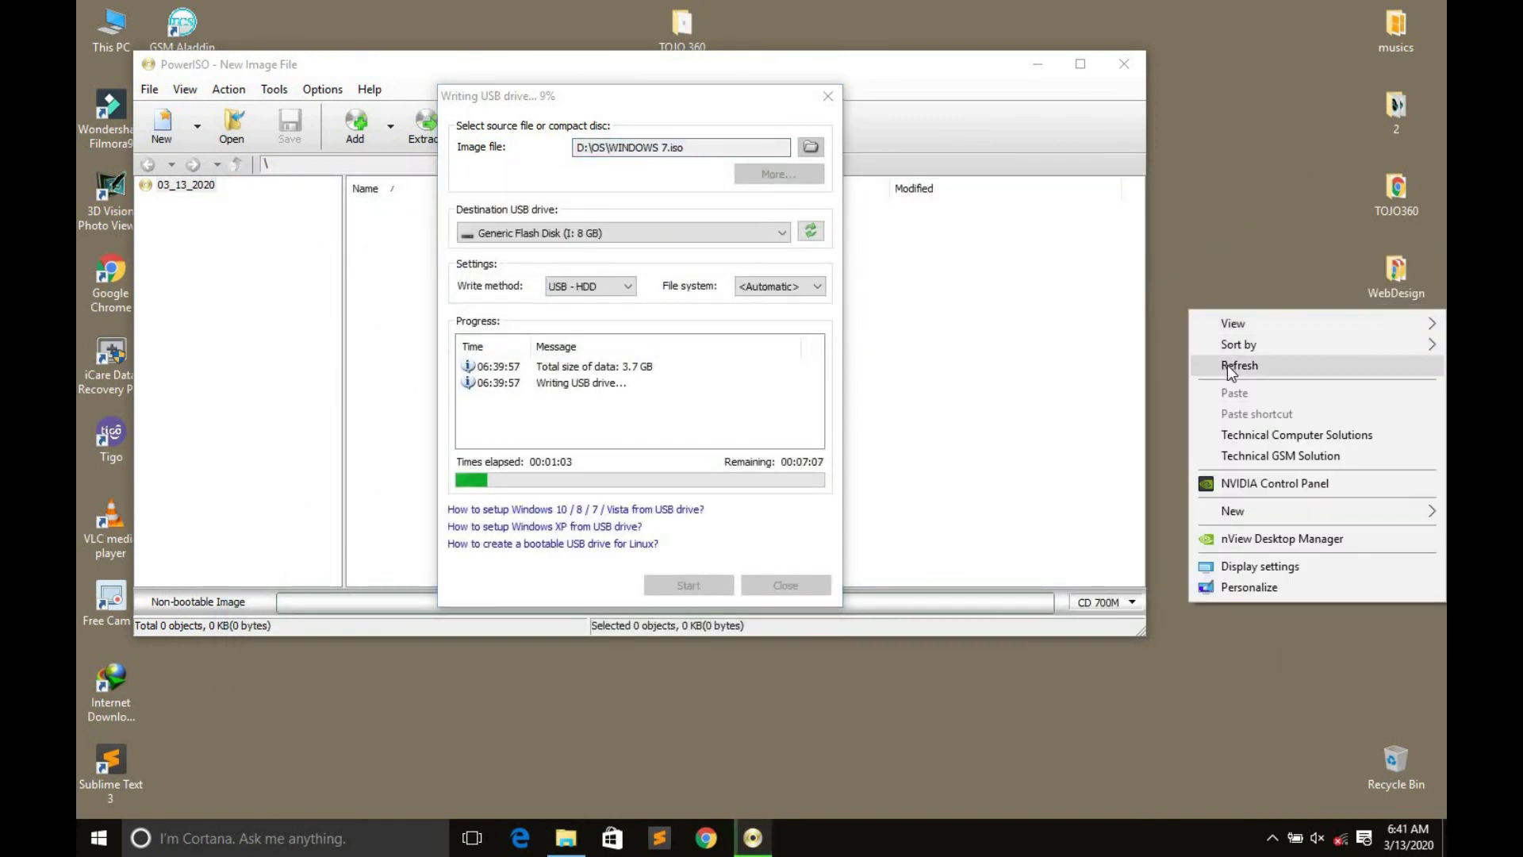
pyautogui.click(1237, 366)
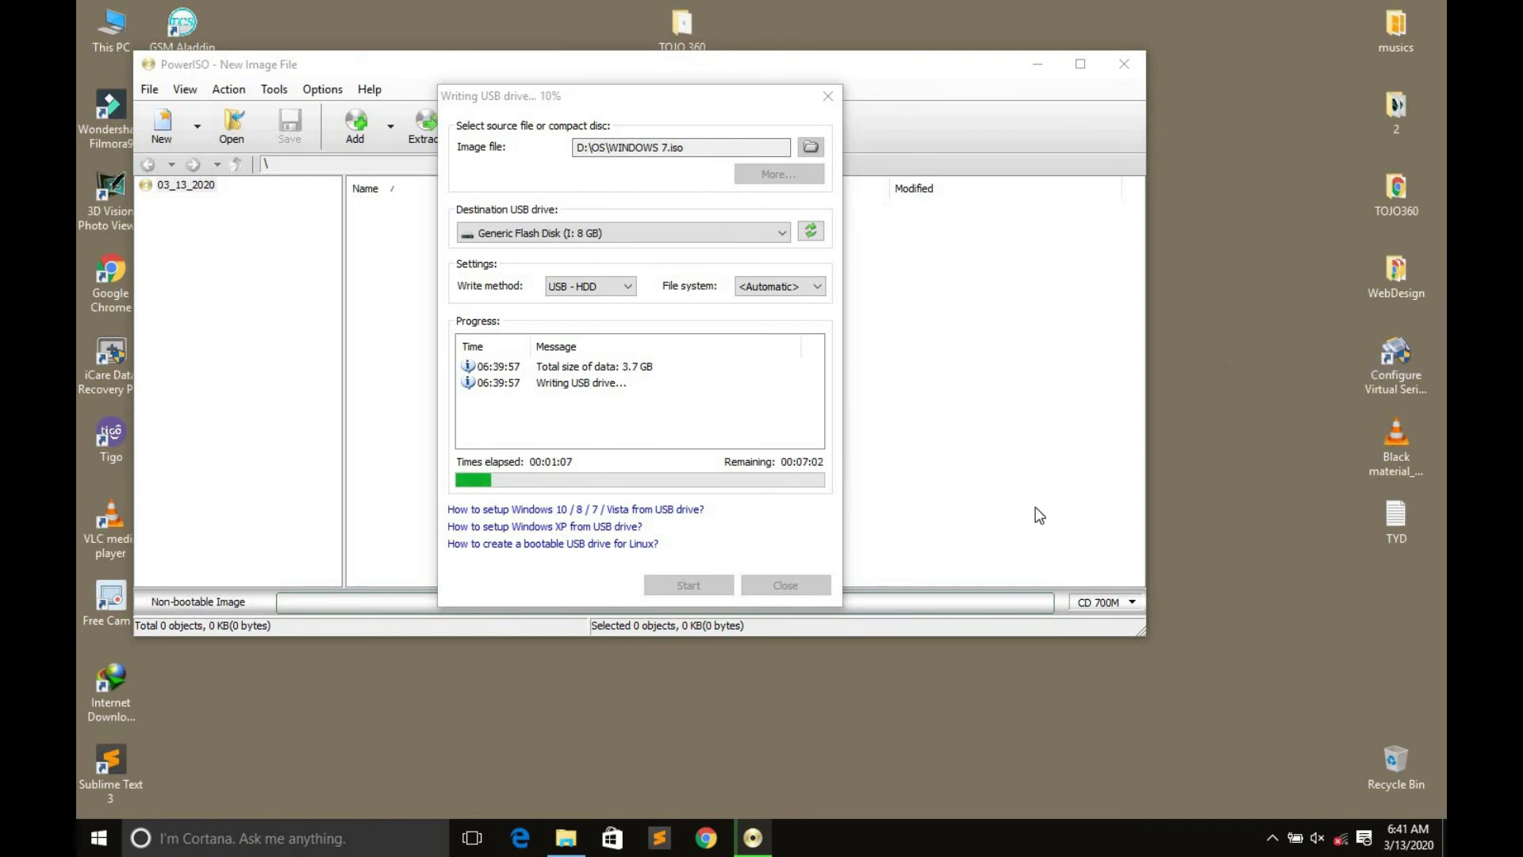
pyautogui.rightClick(1261, 446)
pyautogui.click(1273, 499)
pyautogui.click(1273, 839)
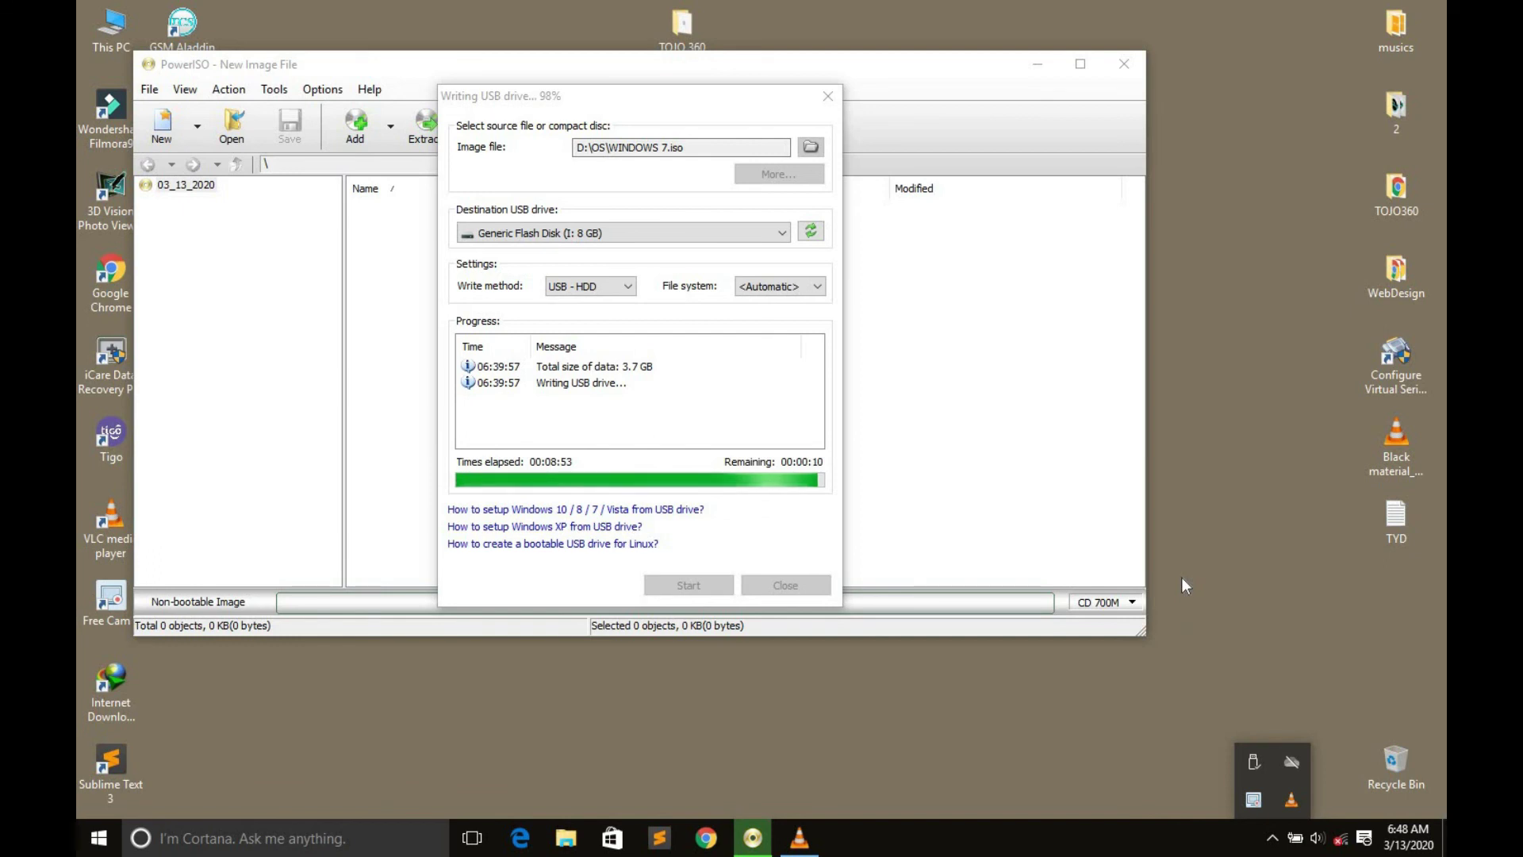
pyautogui.click(1182, 577)
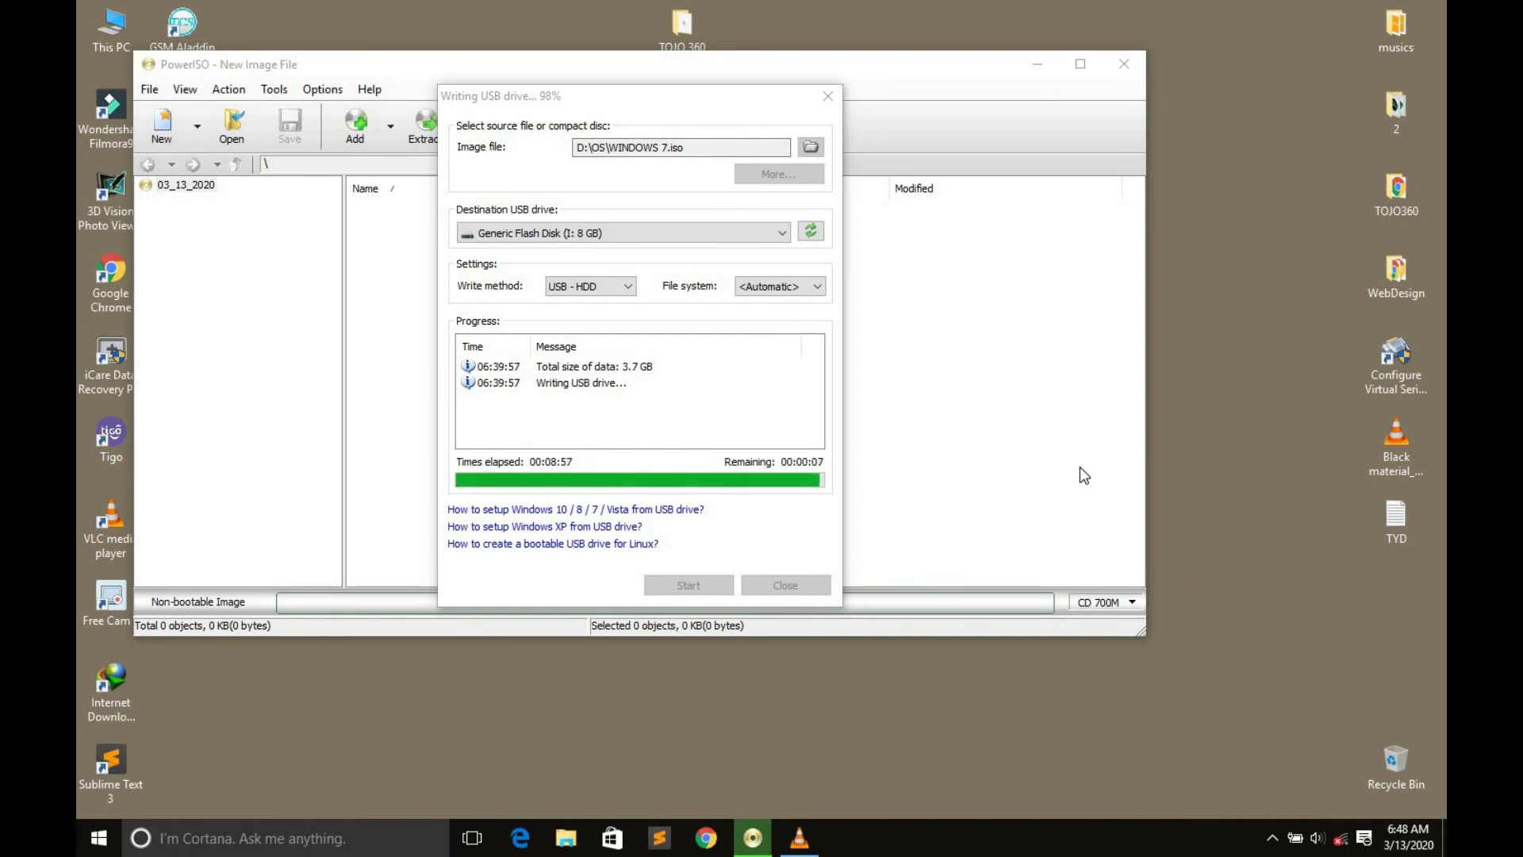
pyautogui.rightClick(1202, 282)
pyautogui.click(1223, 347)
pyautogui.rightClick(1223, 349)
pyautogui.click(1207, 343)
pyautogui.rightClick(1207, 343)
pyautogui.click(1229, 396)
pyautogui.rightClick(1206, 322)
pyautogui.click(1221, 387)
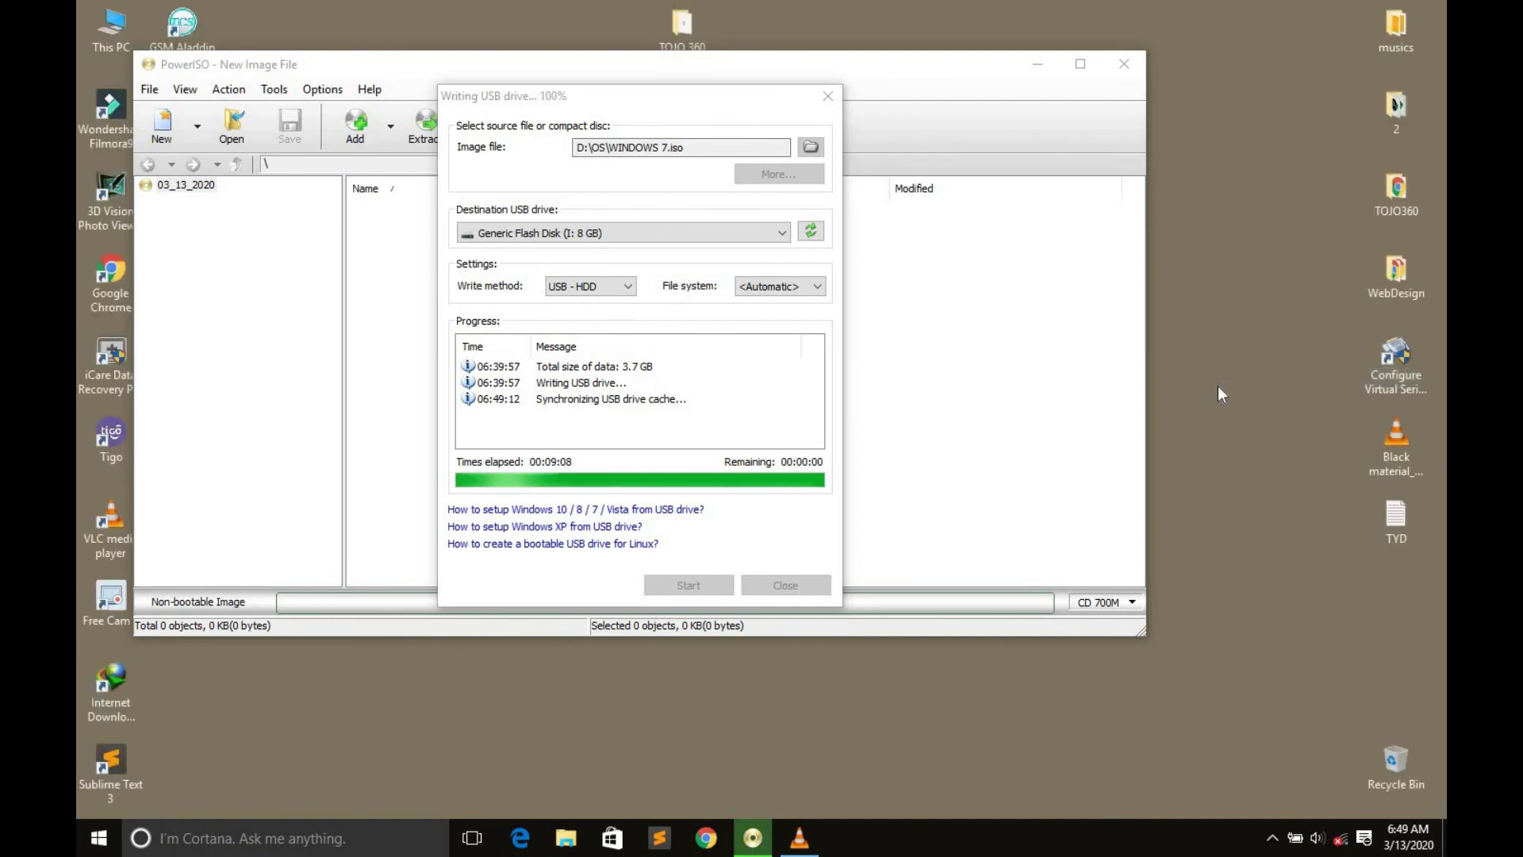
pyautogui.rightClick(1208, 323)
pyautogui.click(1225, 378)
pyautogui.rightClick(1201, 310)
pyautogui.click(1212, 364)
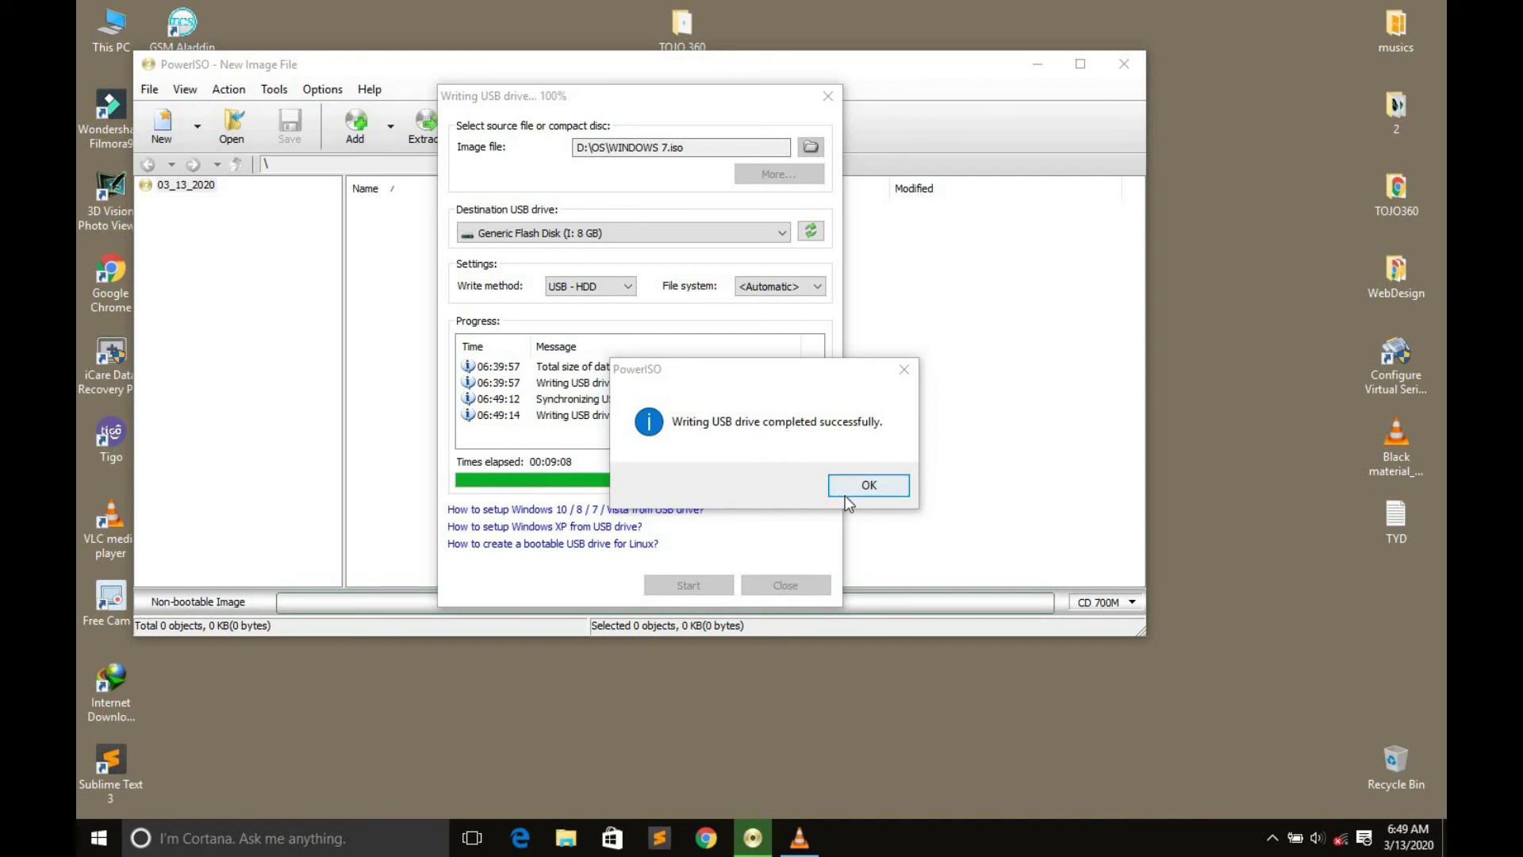
# Step: Acknowledge the finished USB write, close the bootable USB dialog and PowerISO, and refresh the desktop
pyautogui.click(868, 485)
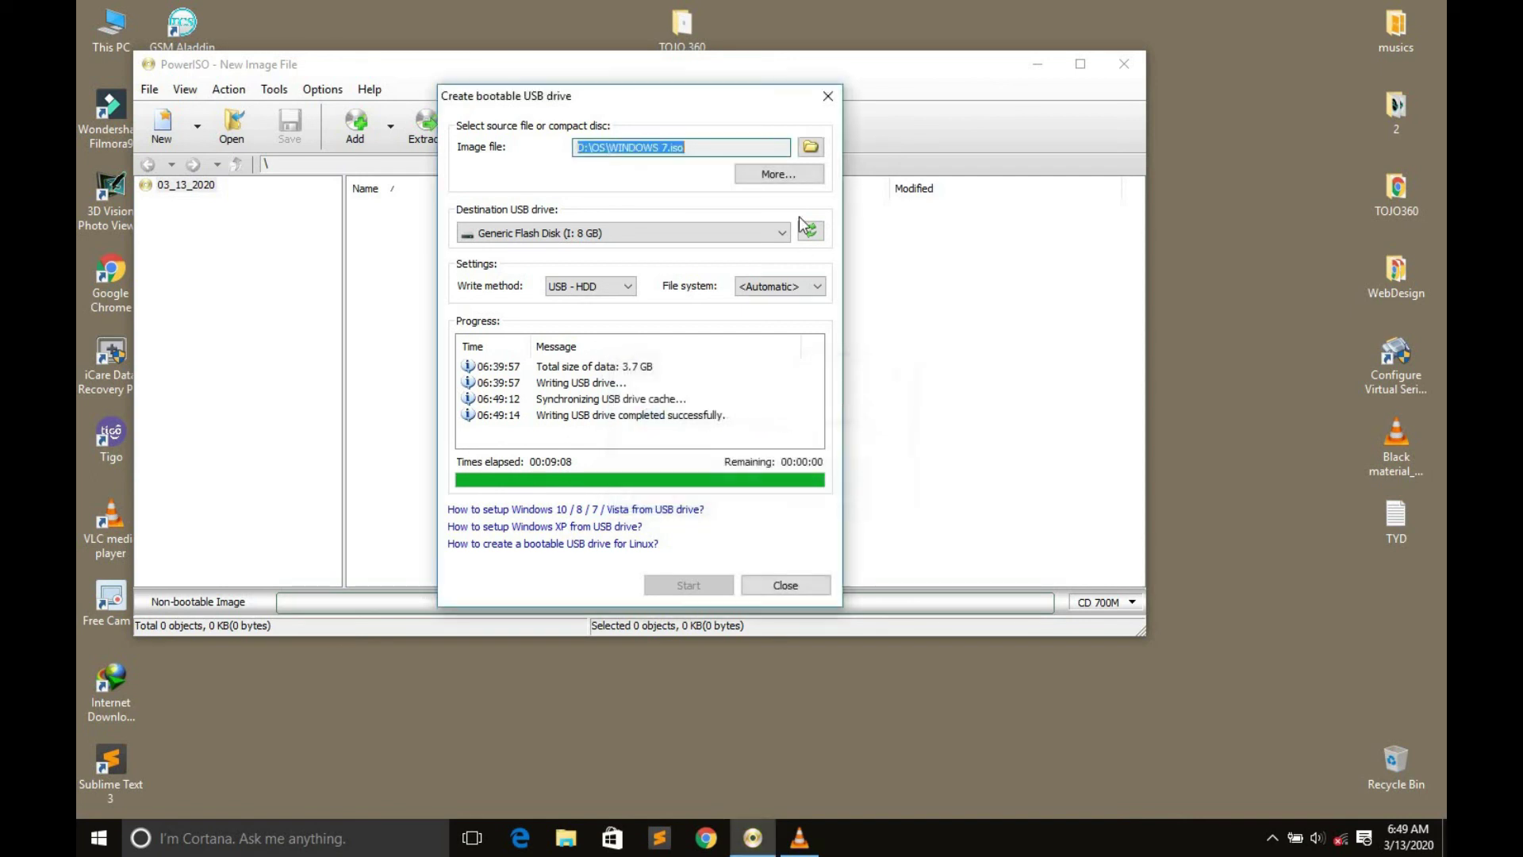
pyautogui.click(827, 95)
pyautogui.click(1124, 63)
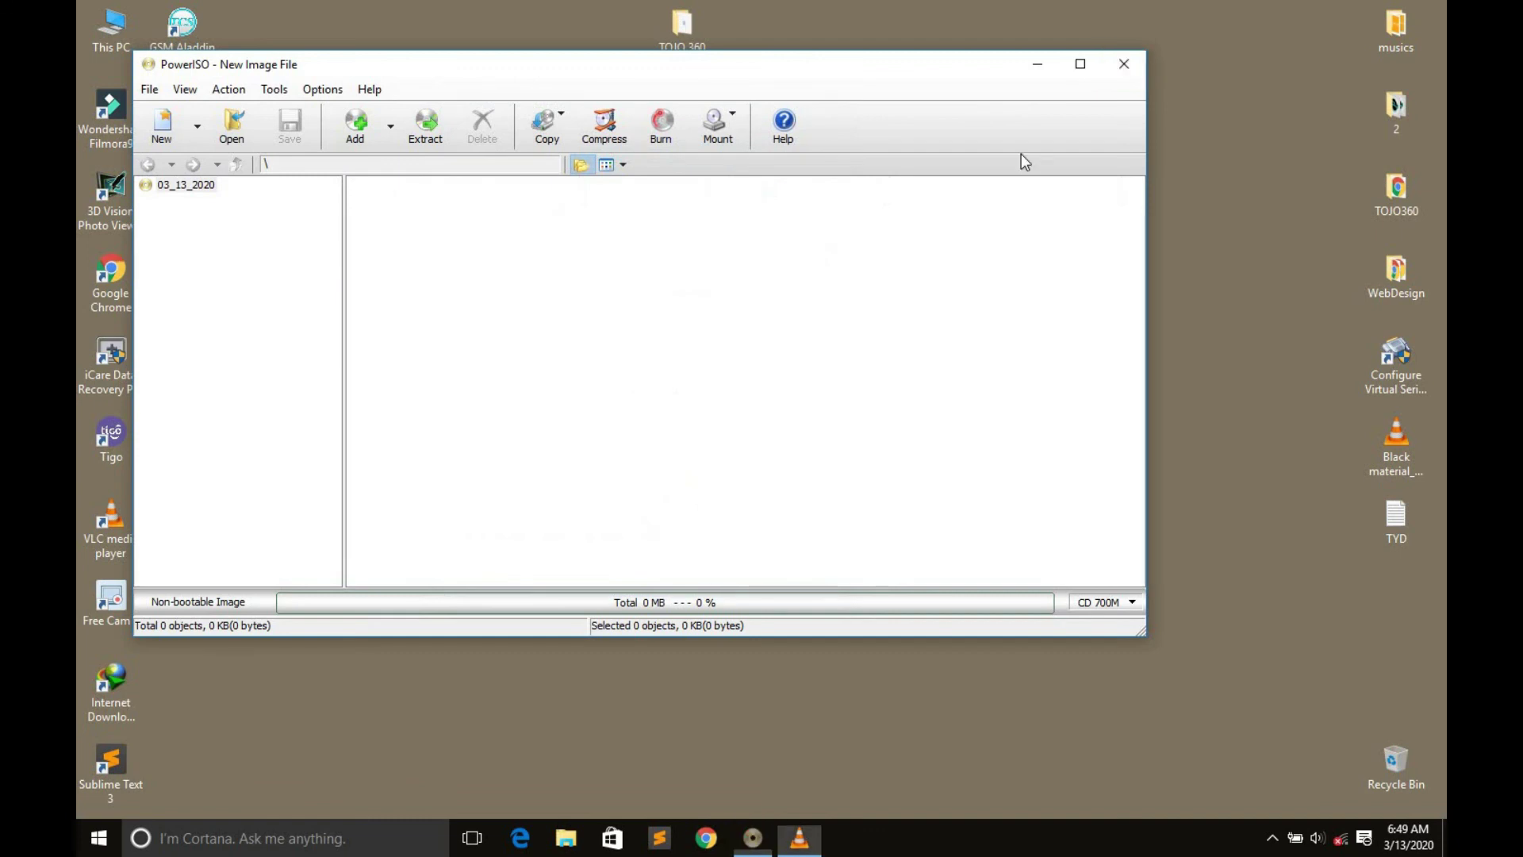
pyautogui.rightClick(666, 282)
pyautogui.click(718, 340)
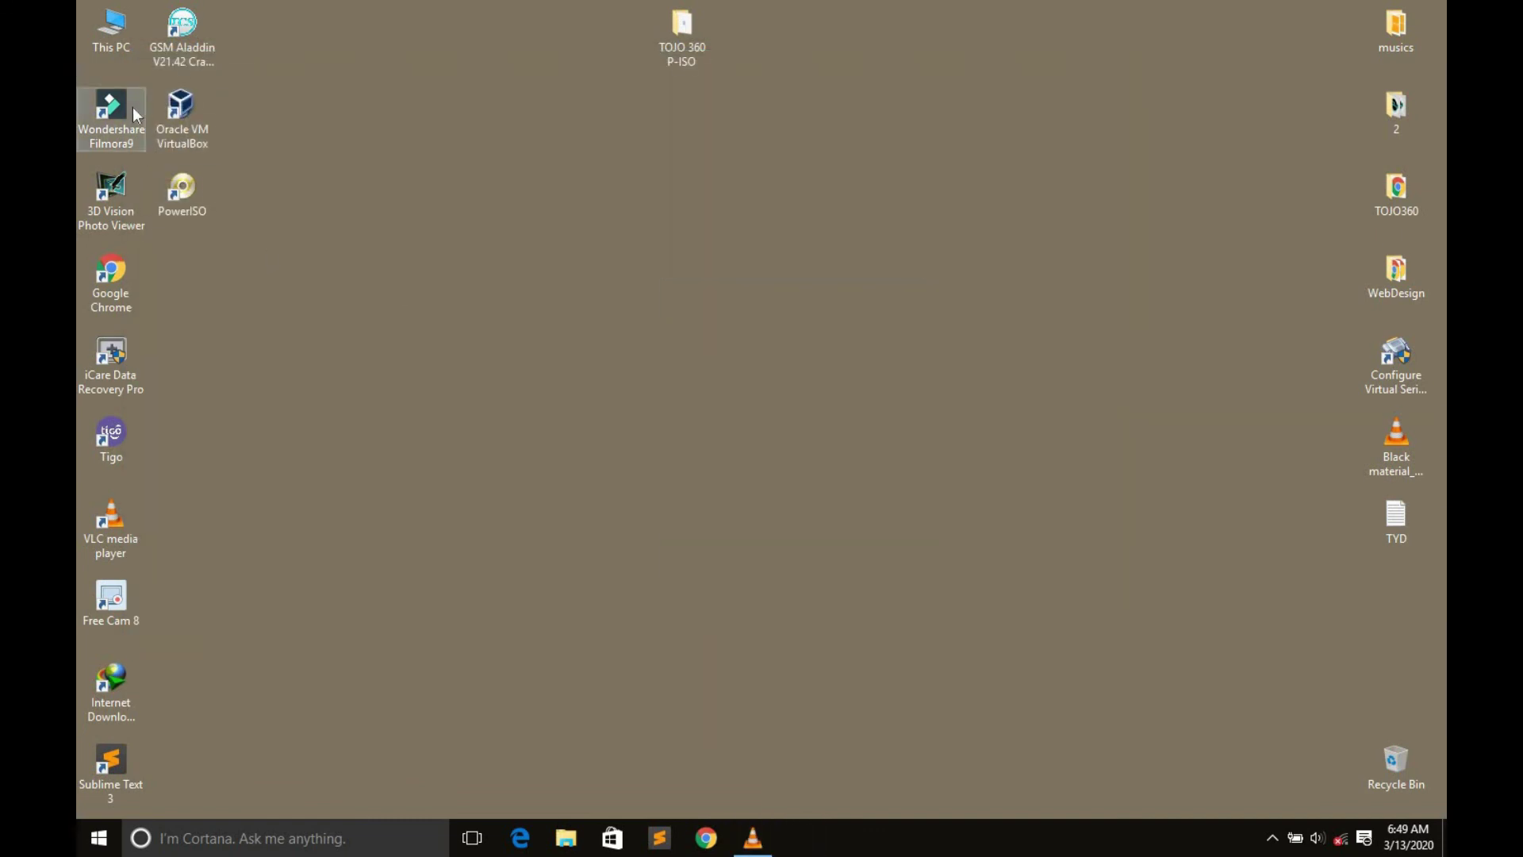
# Step: Rename the CD_ROM (I:) flash drive in This PC to WINDOWS 7 and refresh the drive view
pyautogui.click(113, 29)
pyautogui.click(114, 29)
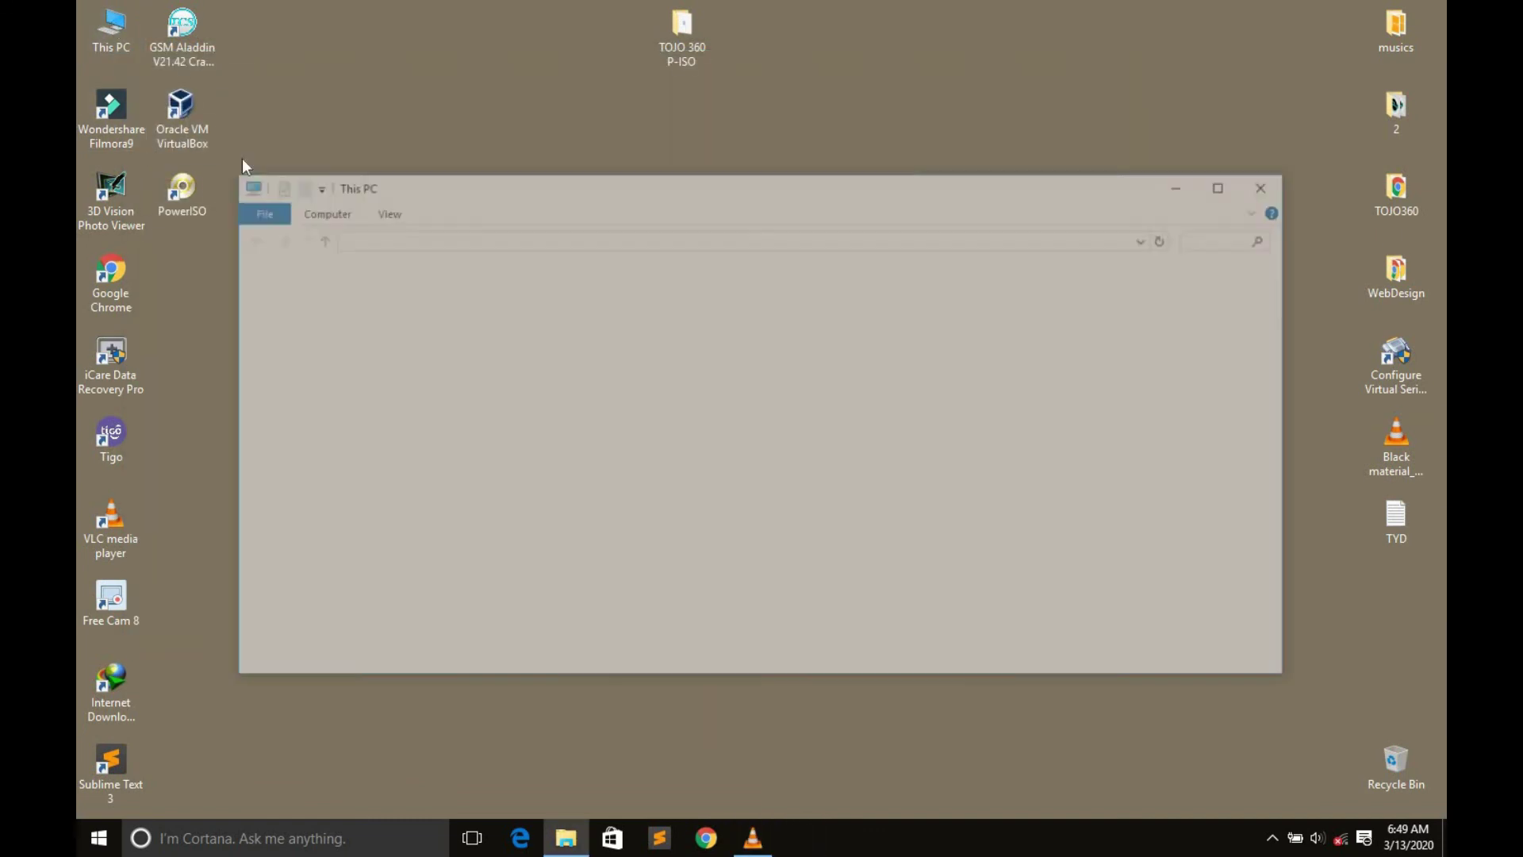
pyautogui.moveTo(423, 464); pyautogui.dragTo(479, 412)
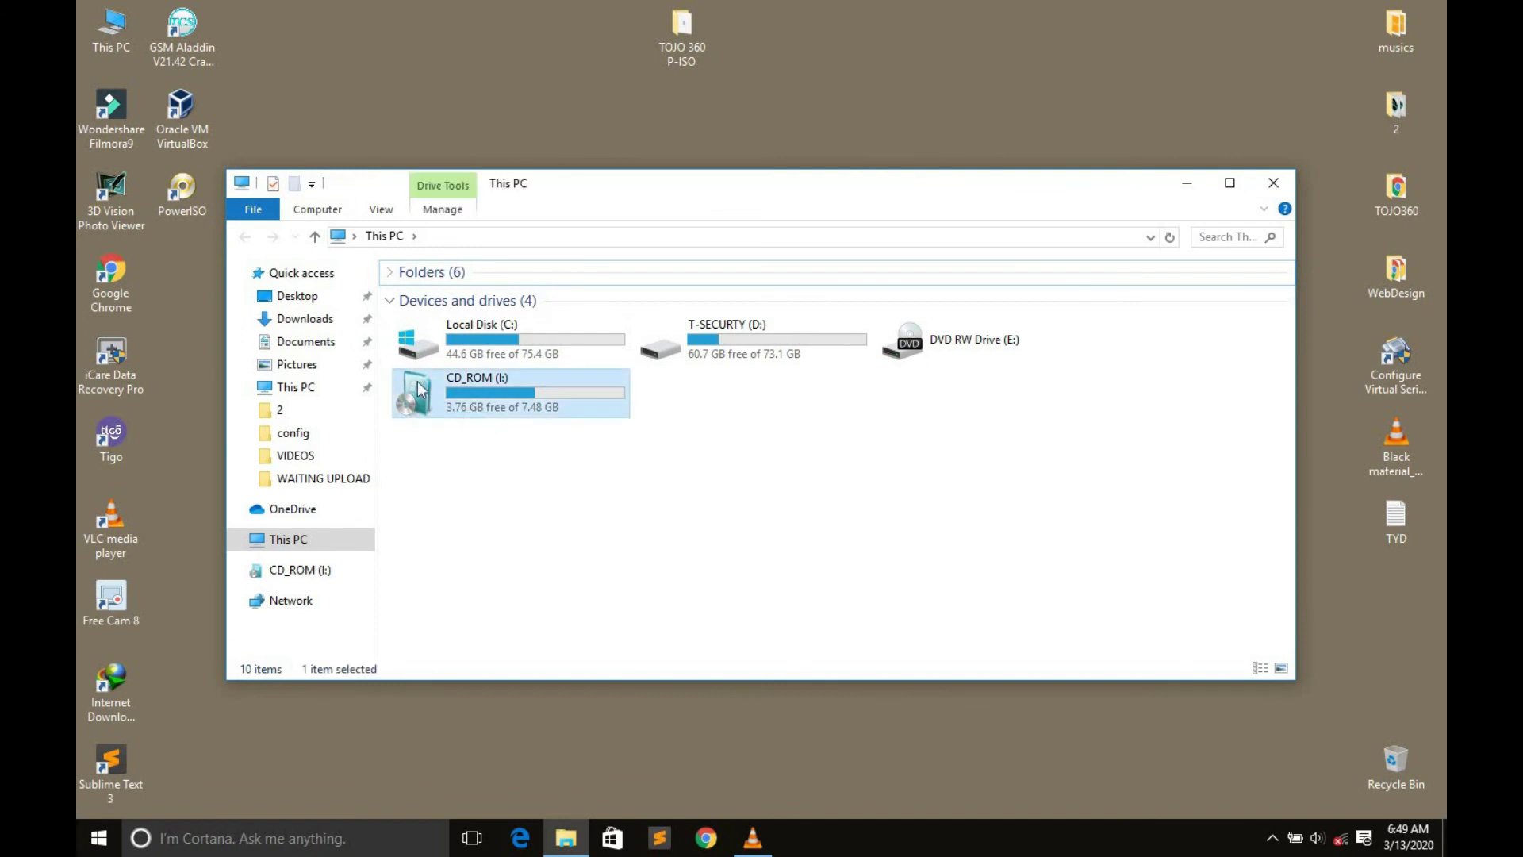
pyautogui.click(491, 378)
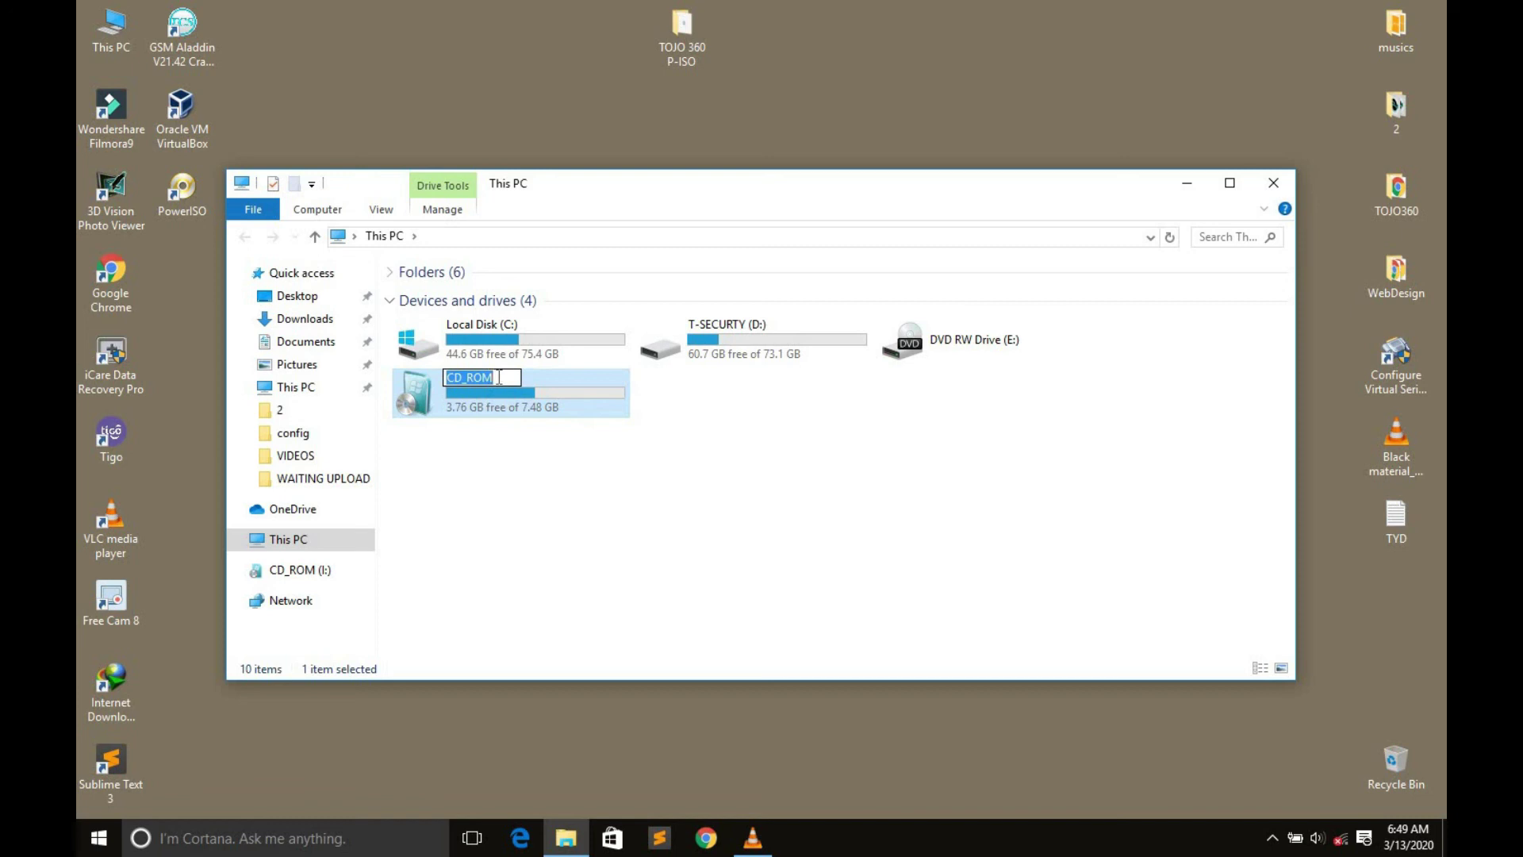
pyautogui.write('WINDOWS 7')
pyautogui.click(574, 505)
pyautogui.rightClick(798, 474)
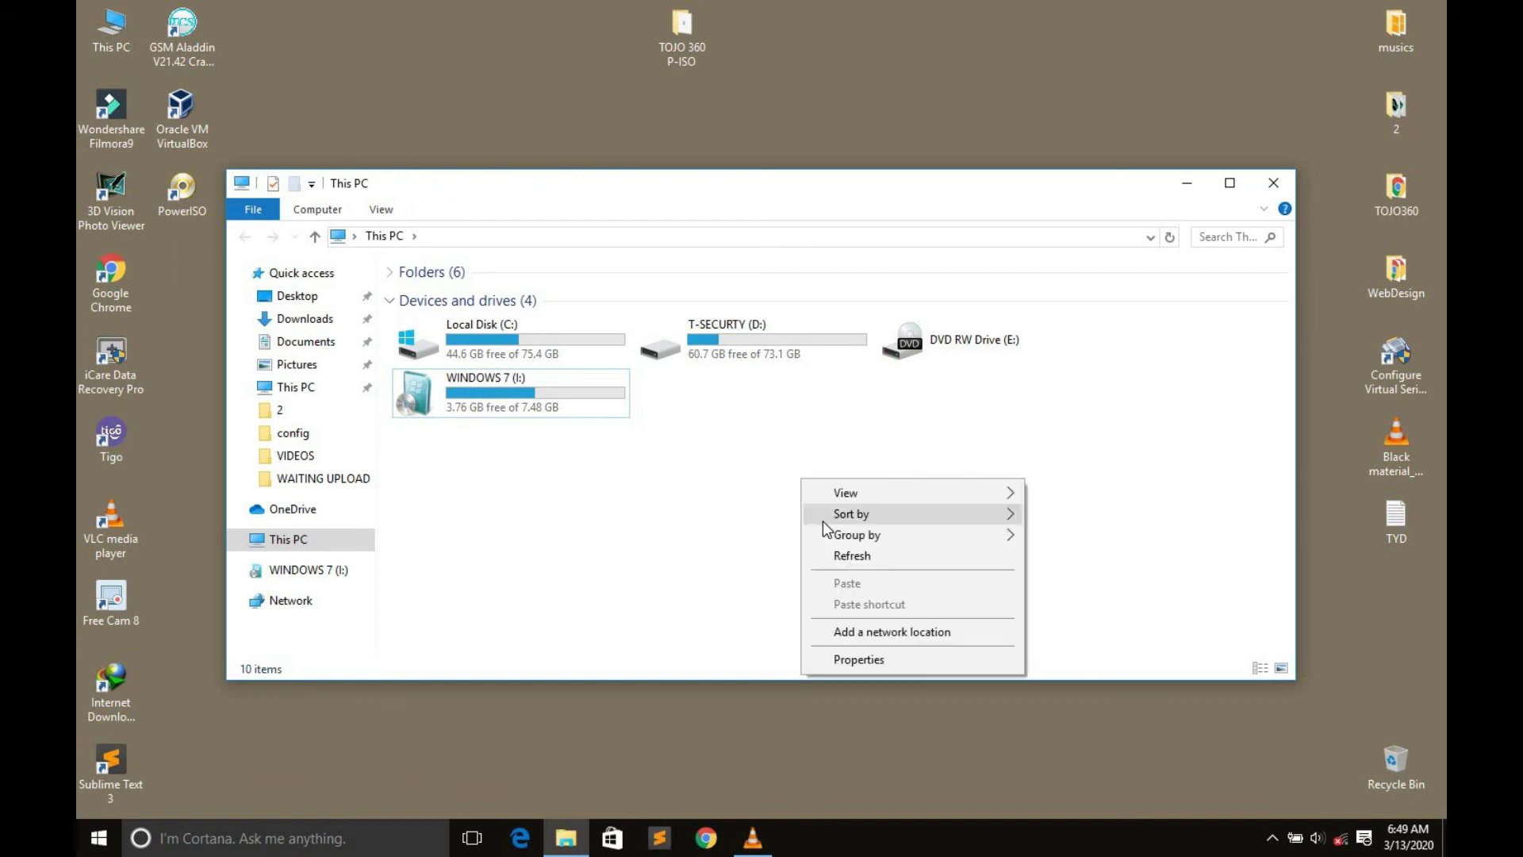
pyautogui.click(840, 555)
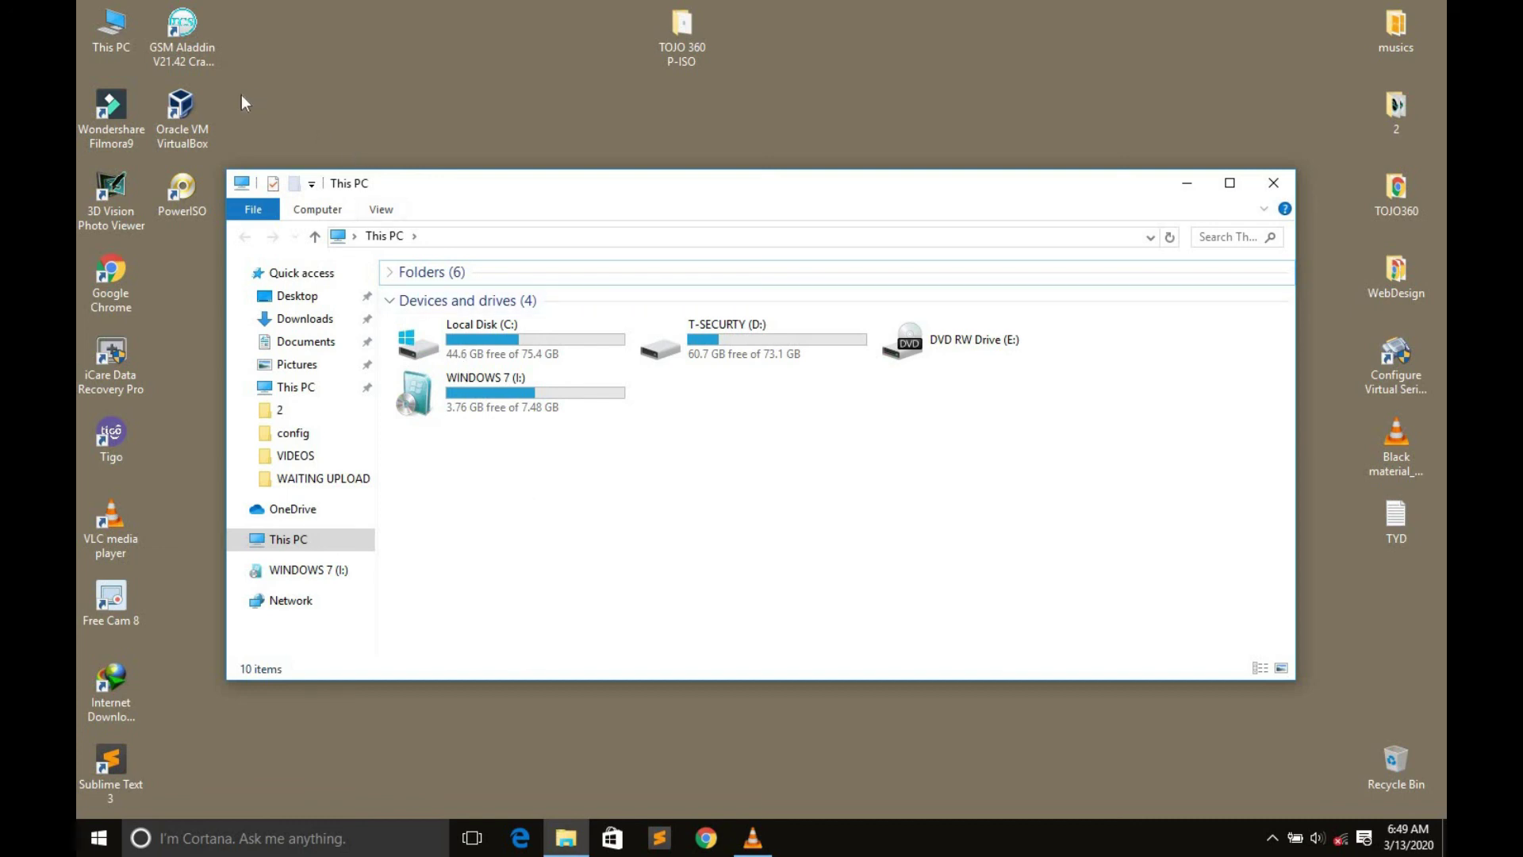
pyautogui.moveTo(246, 85); pyautogui.dragTo(219, 120)
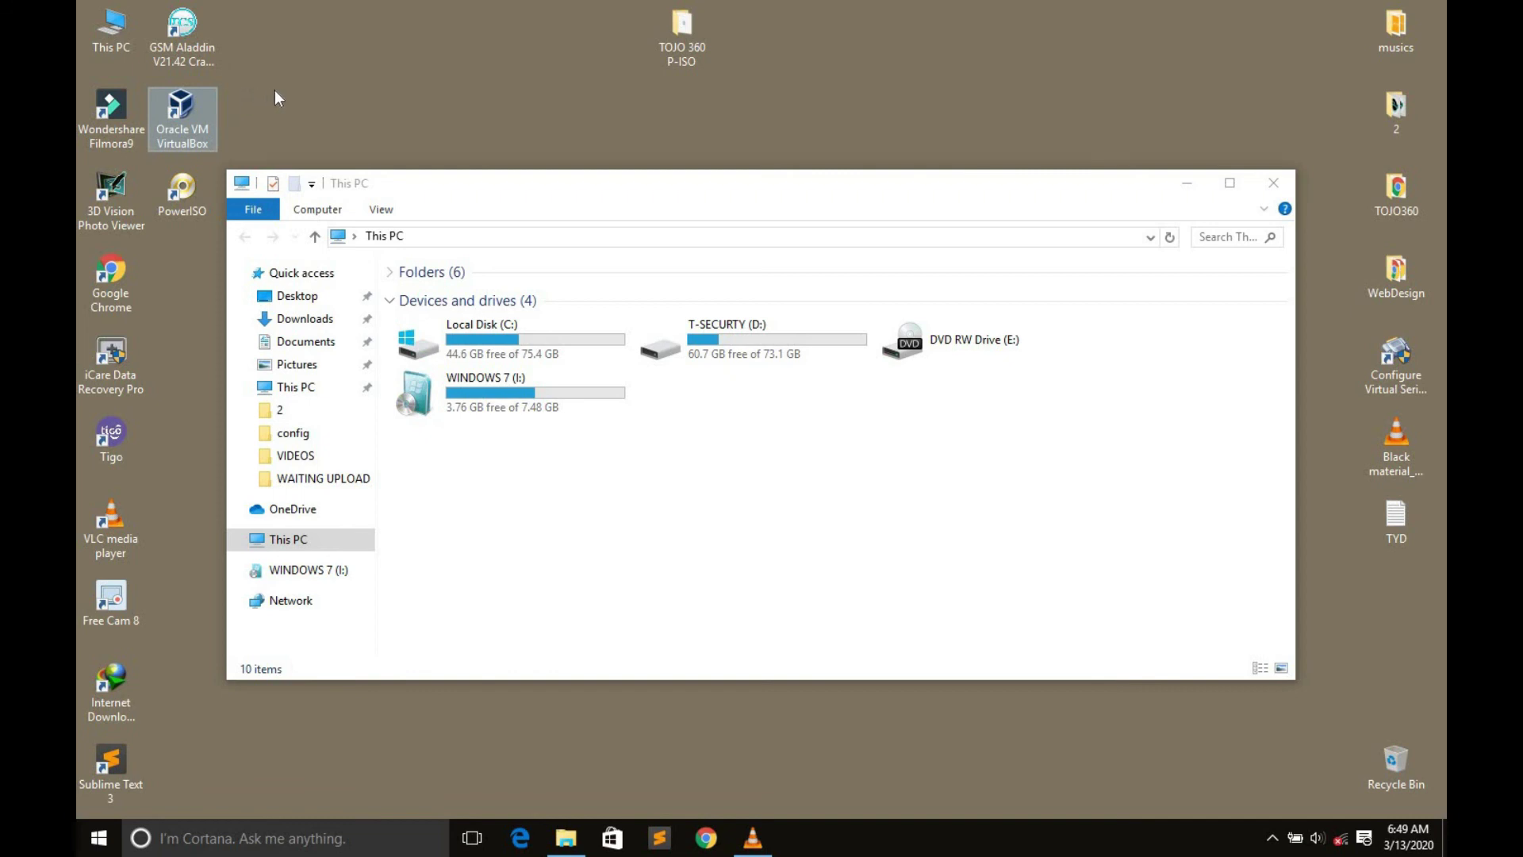
pyautogui.click(365, 107)
pyautogui.rightClick(512, 80)
pyautogui.click(546, 138)
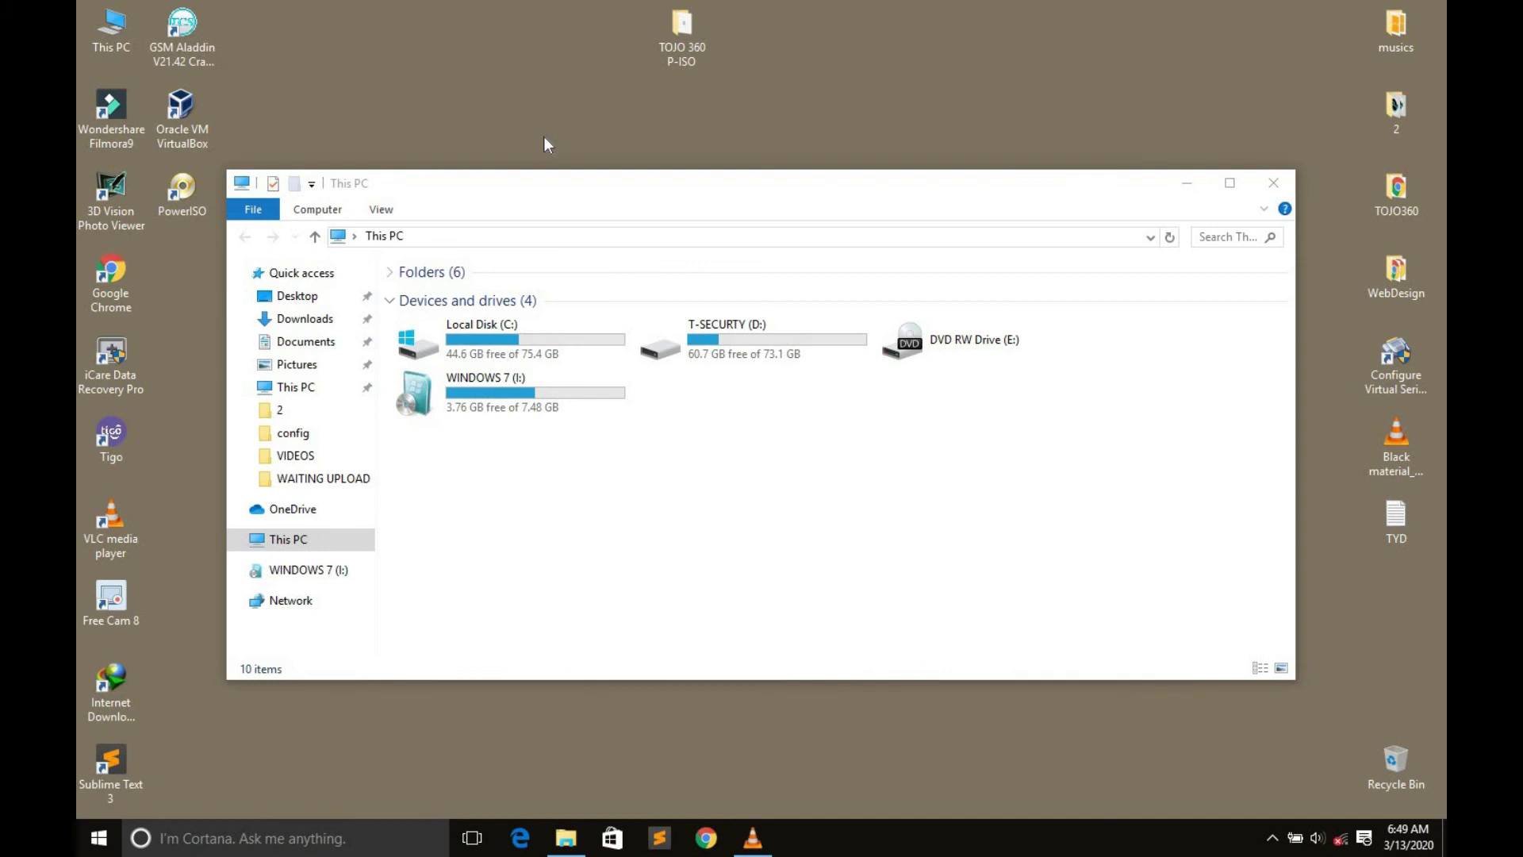
# Step: Close the This PC window and refresh the desktop
pyautogui.click(1269, 184)
pyautogui.rightClick(720, 247)
pyautogui.click(766, 305)
pyautogui.rightClick(688, 275)
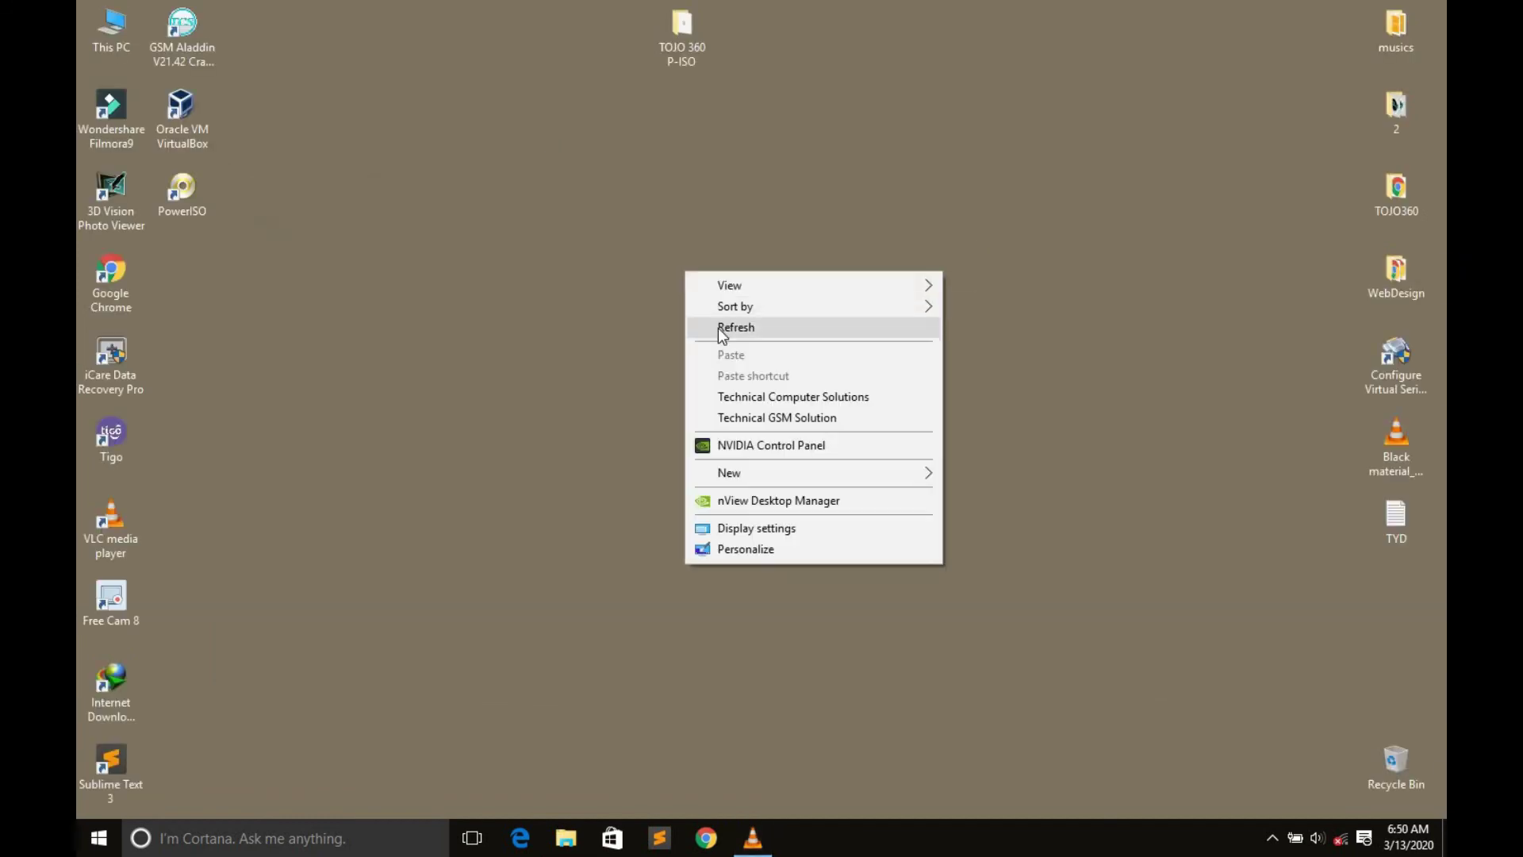
pyautogui.click(718, 329)
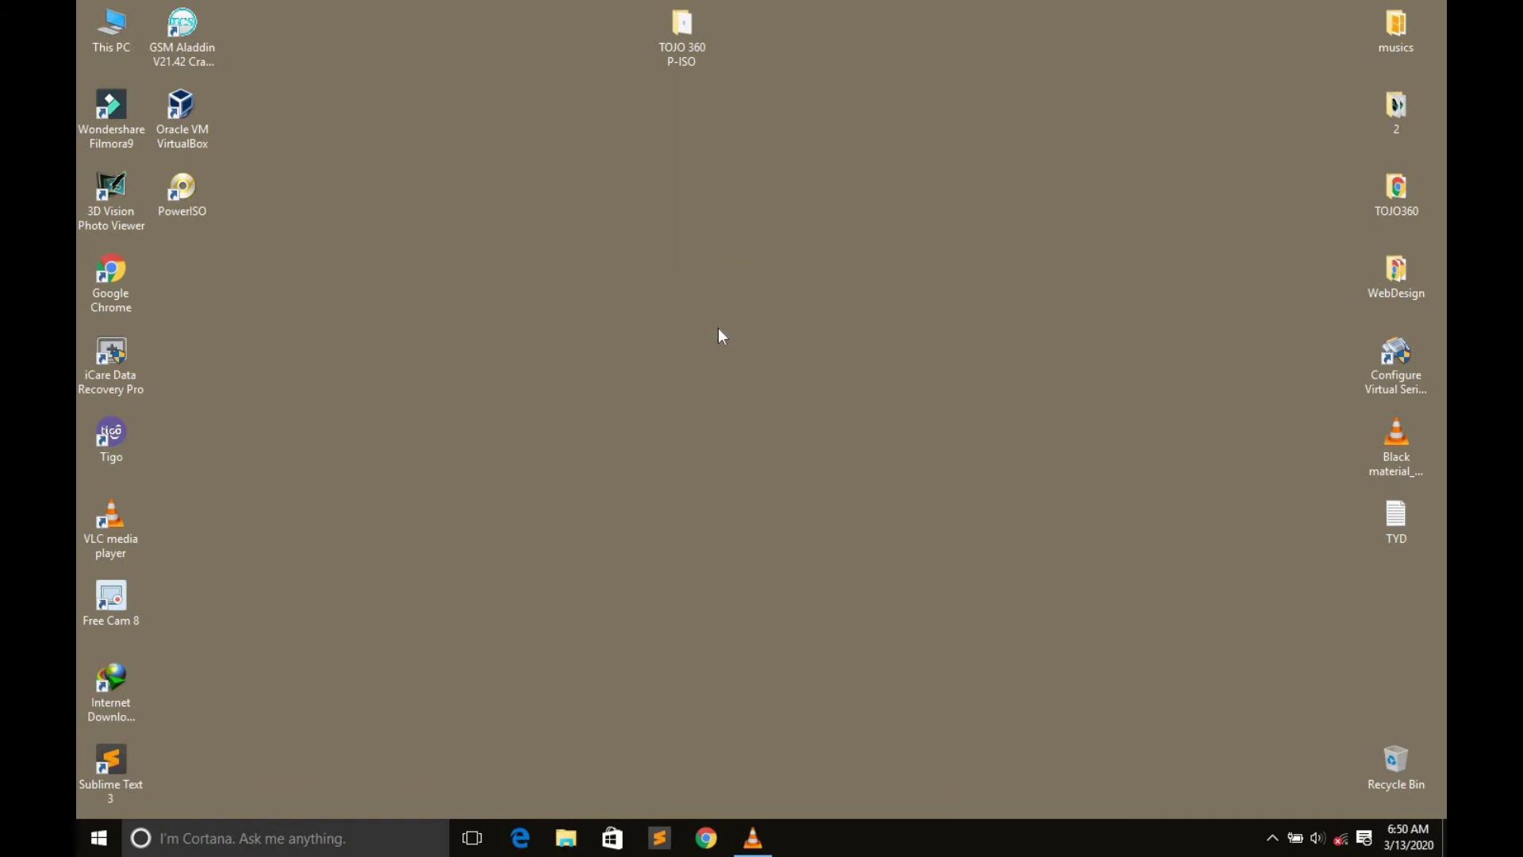